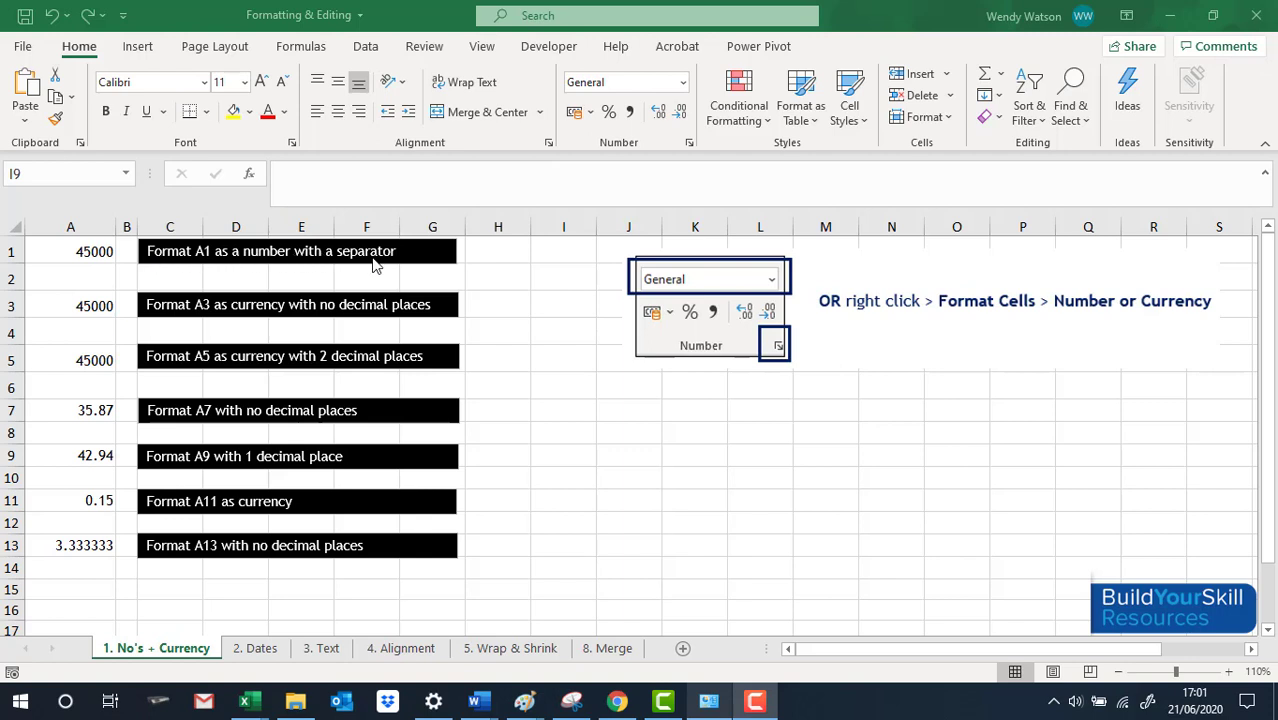
Apply the comma style to cell A1 and reduce it to no decimal places.
{"action": "key", "text": "F2"}
{"action": "left_click", "coordinate": [93, 251]}
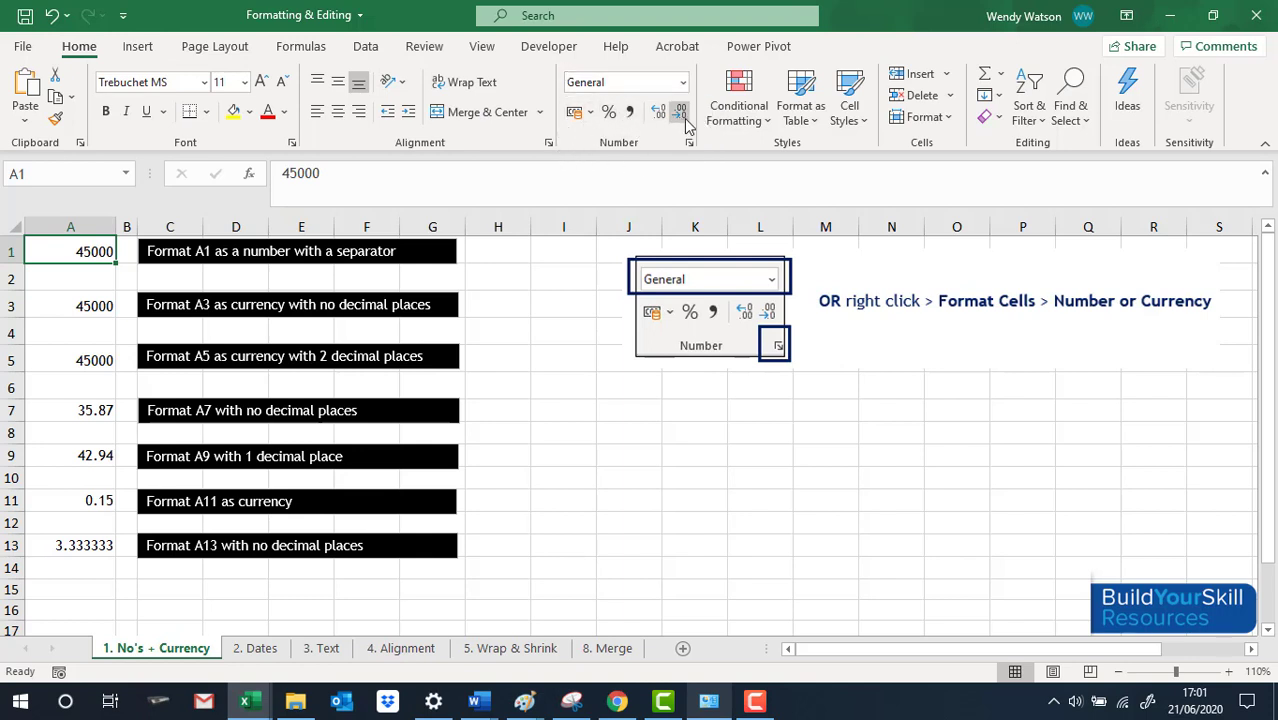
{"action": "left_click", "coordinate": [630, 116]}
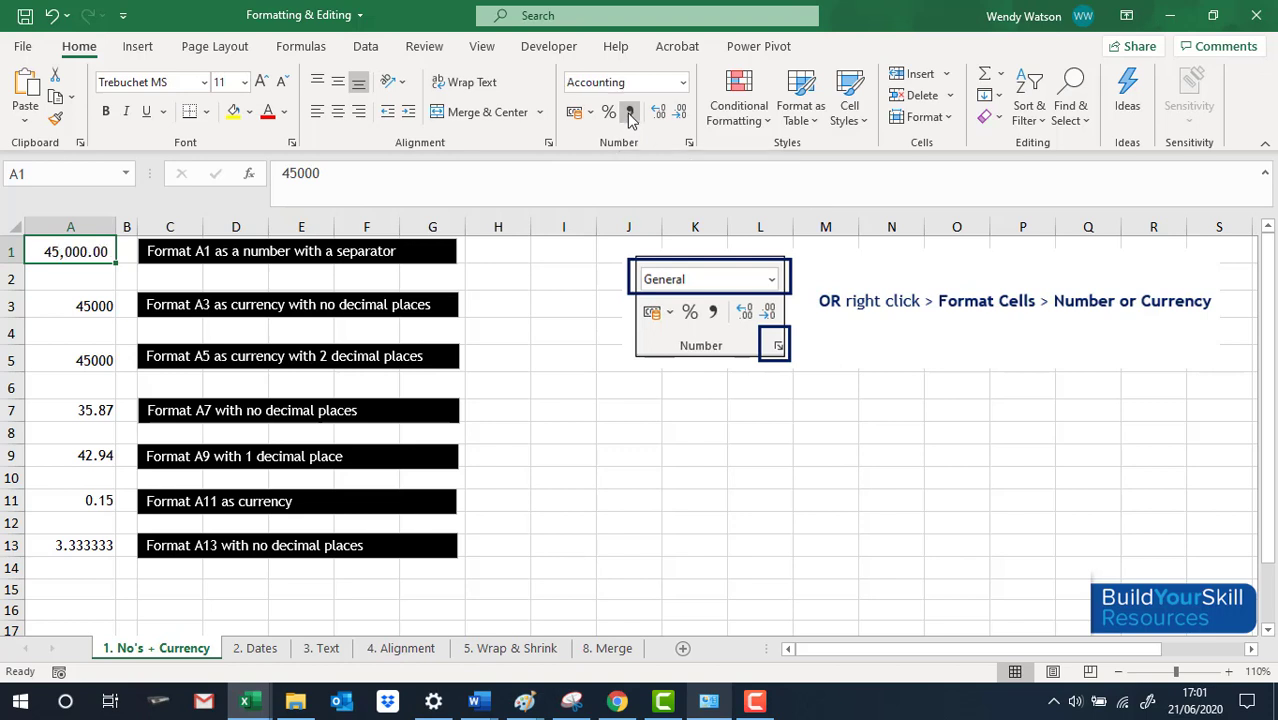
{"action": "left_click", "coordinate": [680, 116]}
{"action": "left_click", "coordinate": [680, 116]}
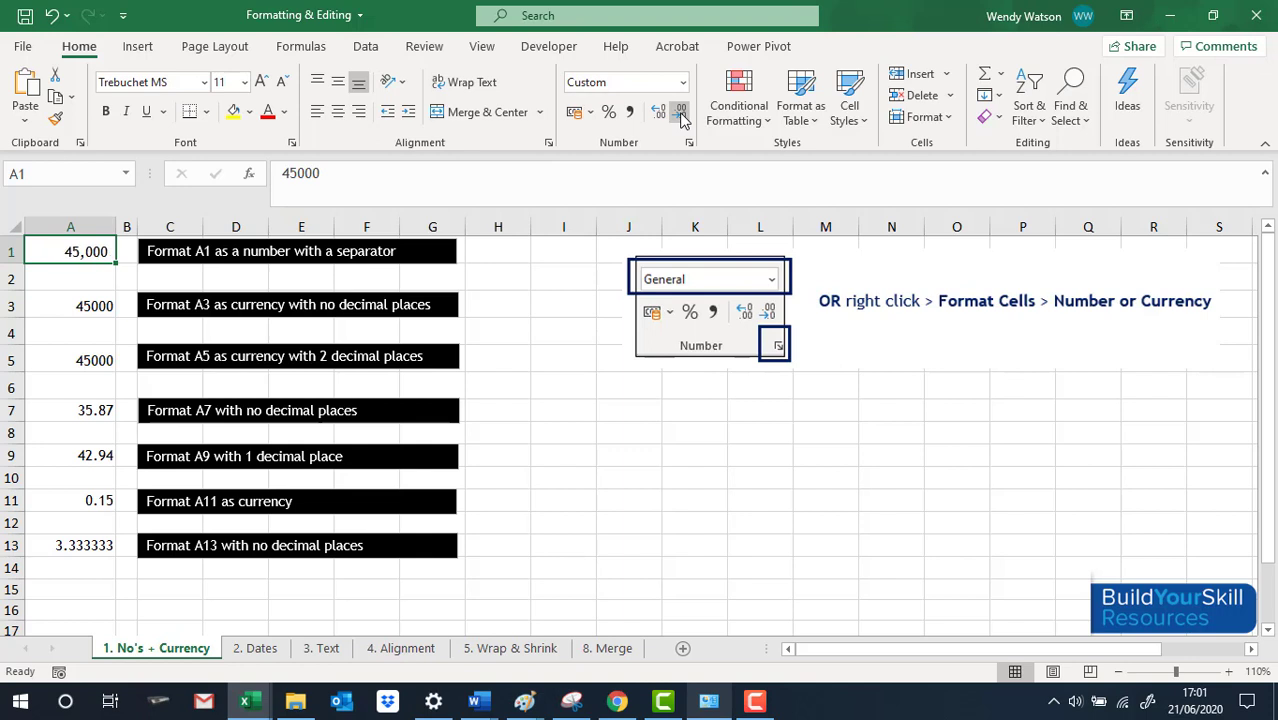
Increase A1 to two decimal places, and remove both decimals again.
{"action": "left_click", "coordinate": [658, 116]}
{"action": "left_click", "coordinate": [658, 116]}
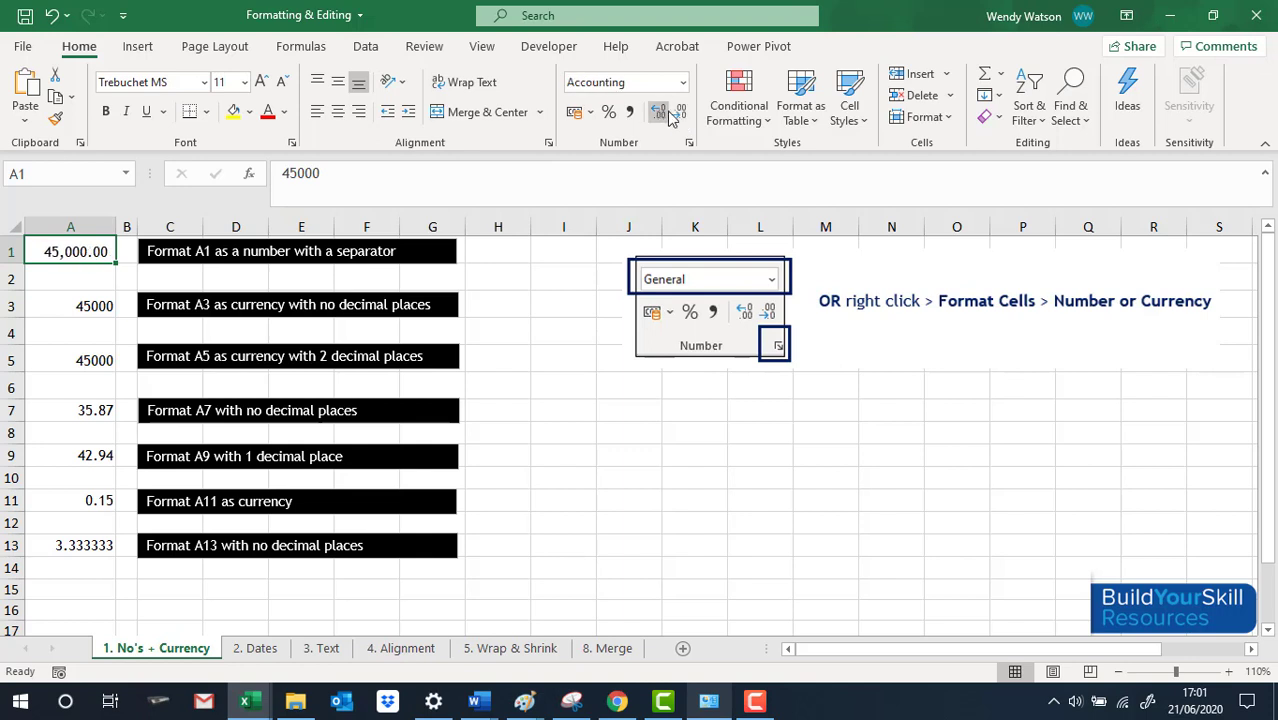
{"action": "left_click", "coordinate": [680, 116]}
{"action": "left_click", "coordinate": [680, 116]}
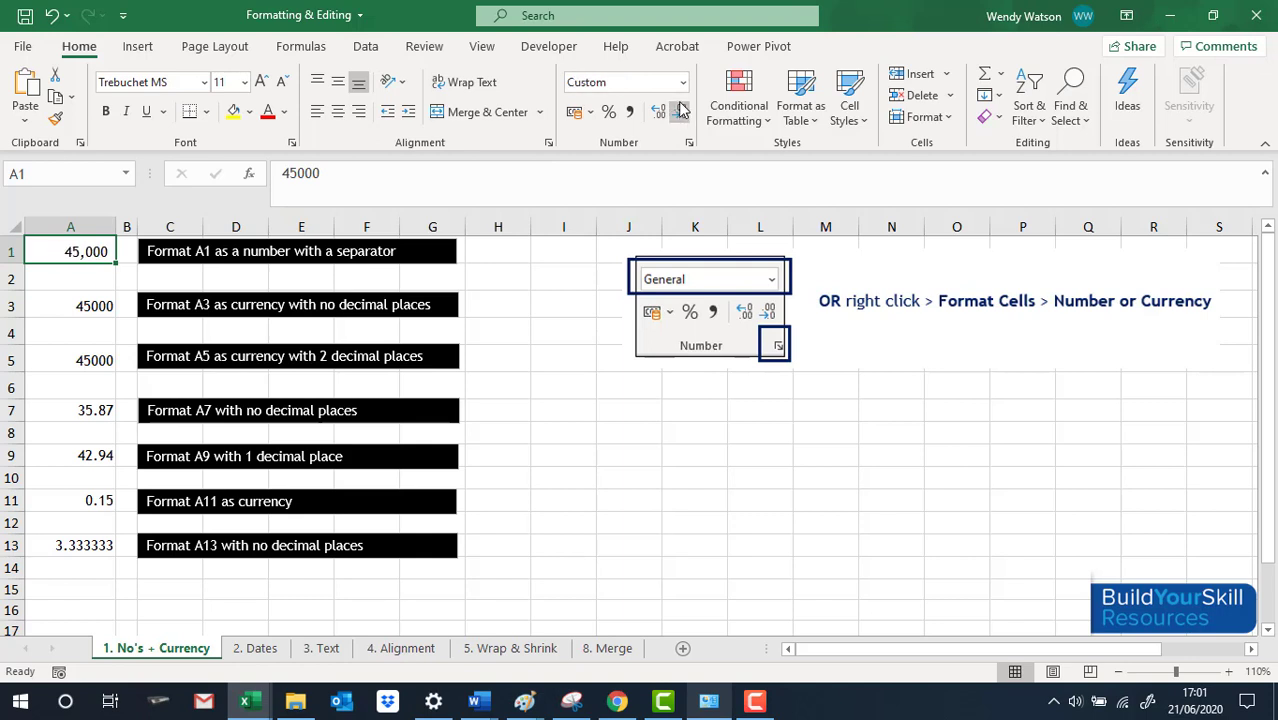
Format A1 as a Number with 0 decimal places and the 1000 separator.
{"action": "left_click", "coordinate": [683, 86]}
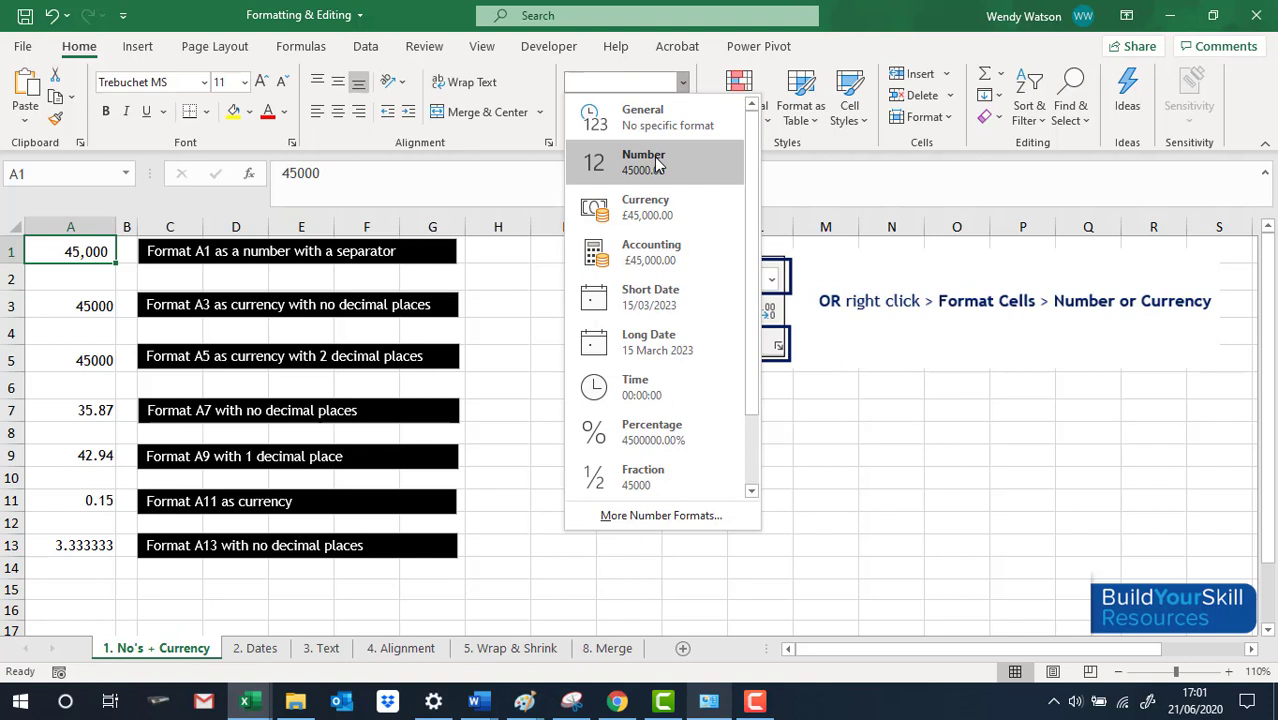
{"action": "left_click", "coordinate": [657, 165]}
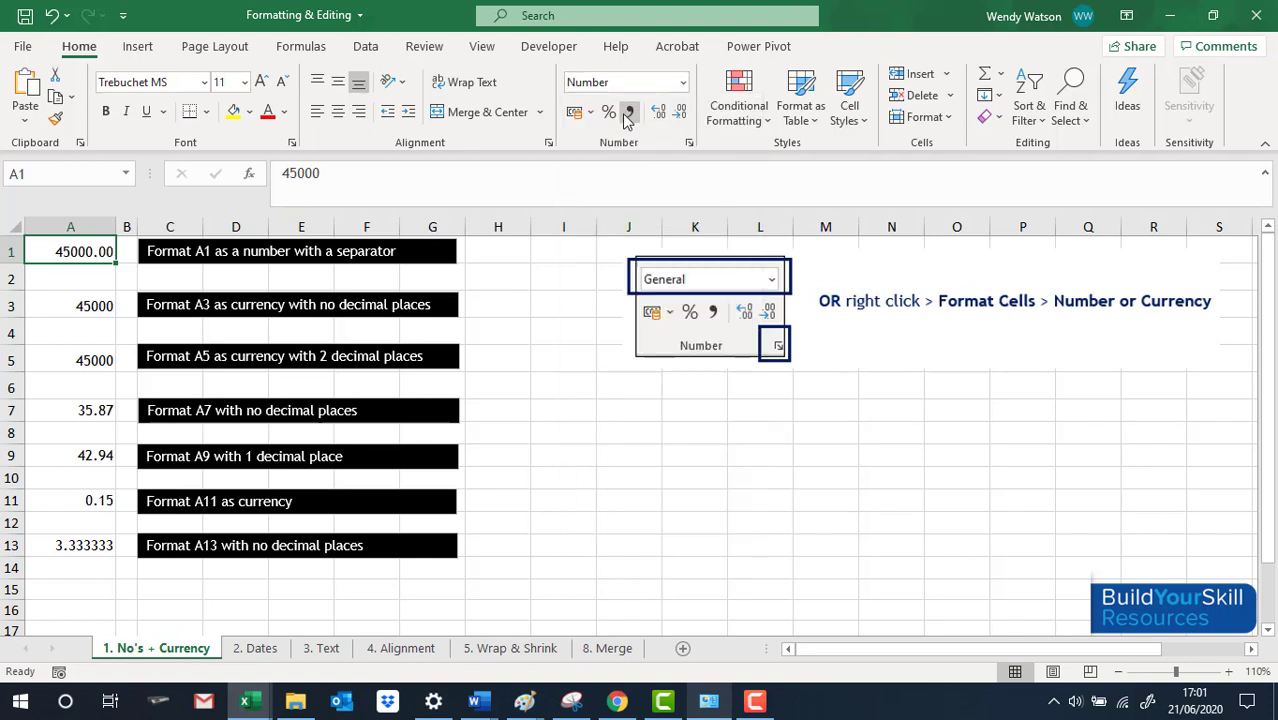
{"action": "left_click", "coordinate": [688, 145]}
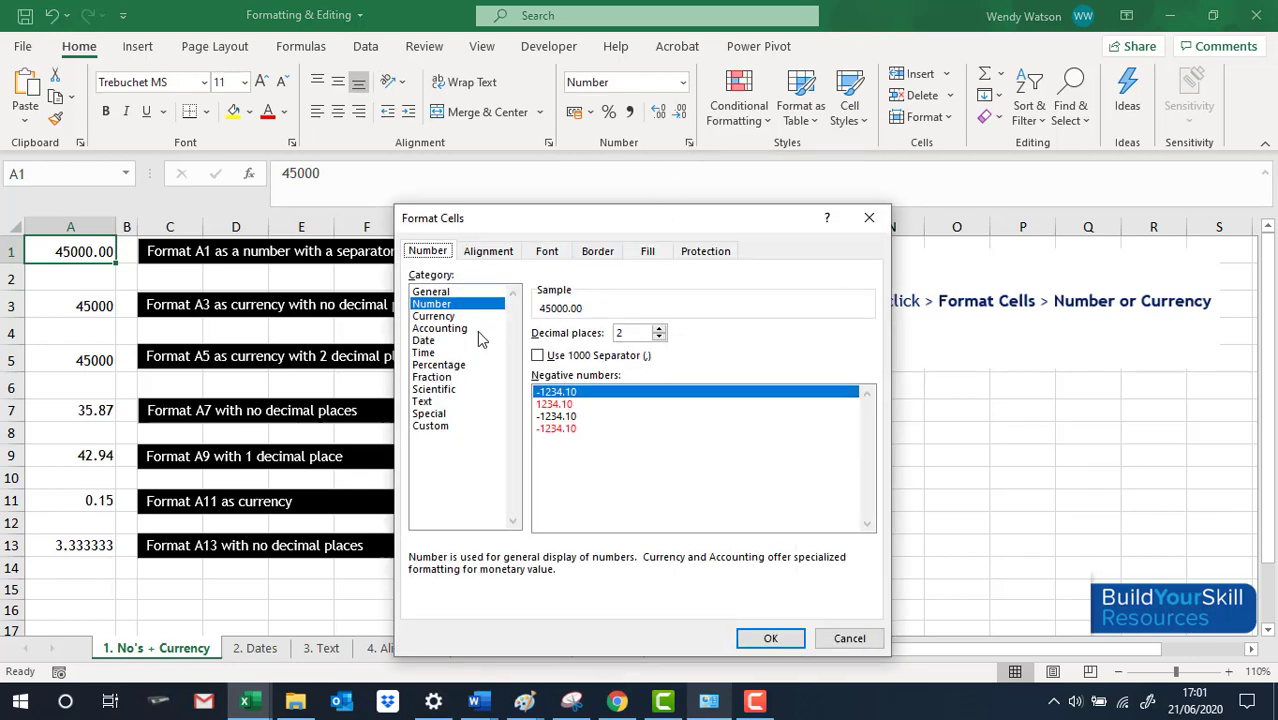
{"action": "left_click", "coordinate": [659, 338]}
{"action": "left_click", "coordinate": [659, 338]}
{"action": "left_click", "coordinate": [539, 357]}
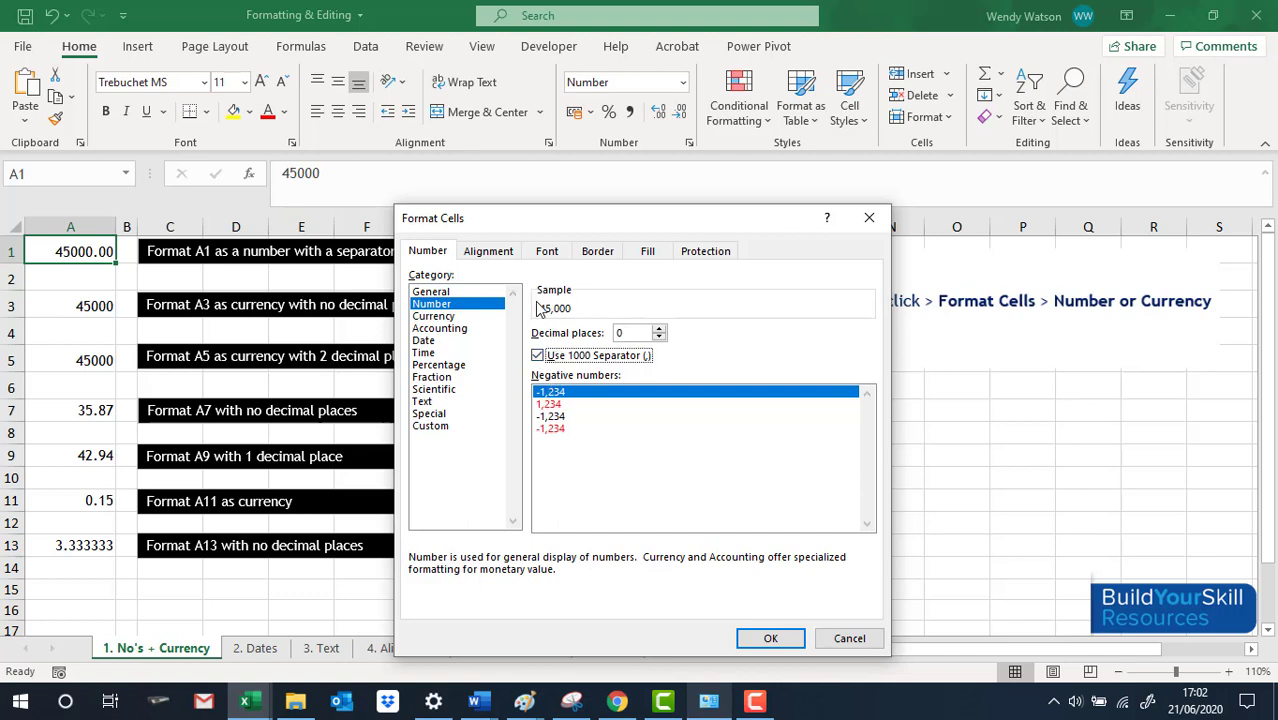
{"action": "left_click", "coordinate": [766, 641]}
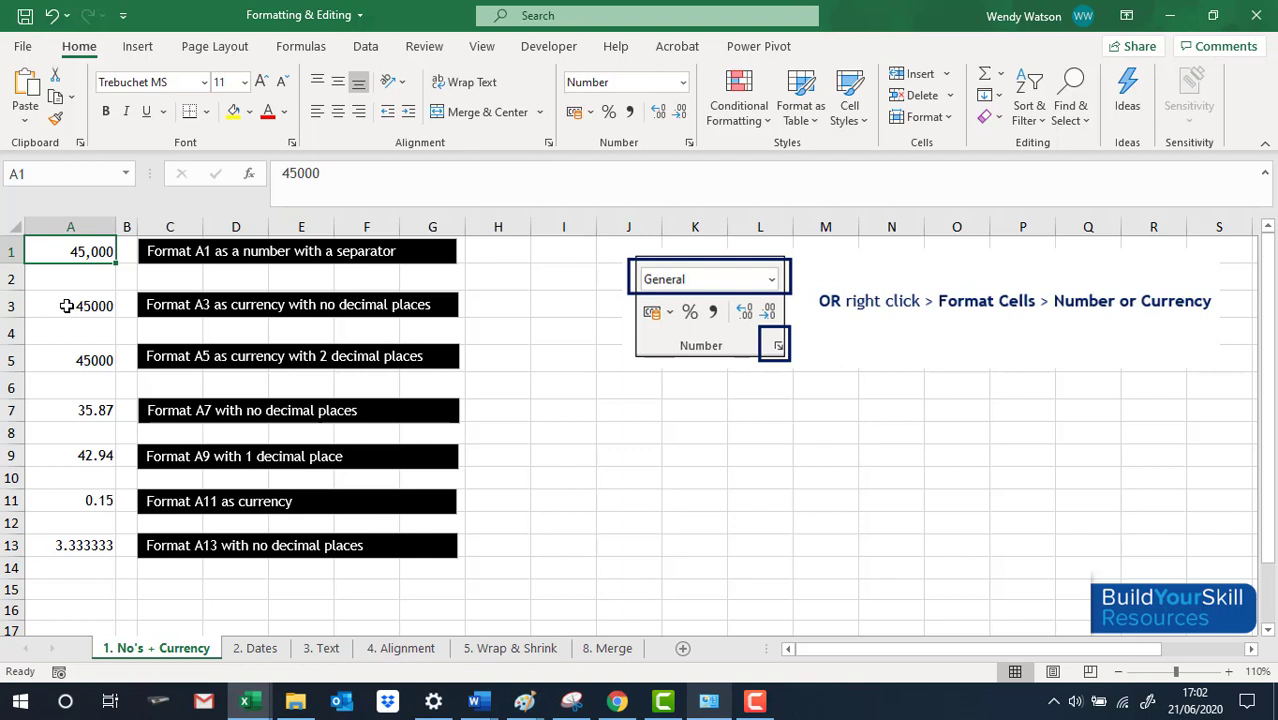
Format cell A3 as Currency with 0 decimal places and the £ symbol.
{"action": "left_click", "coordinate": [76, 306]}
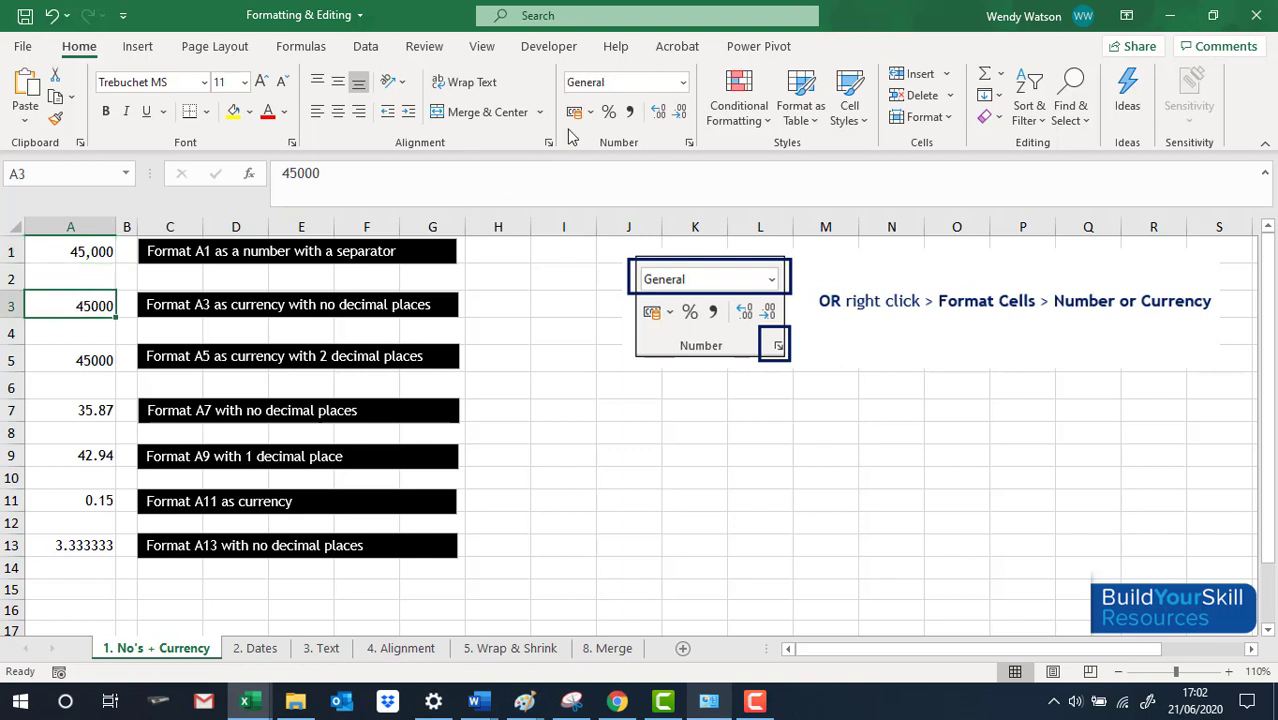
{"action": "left_click", "coordinate": [683, 83]}
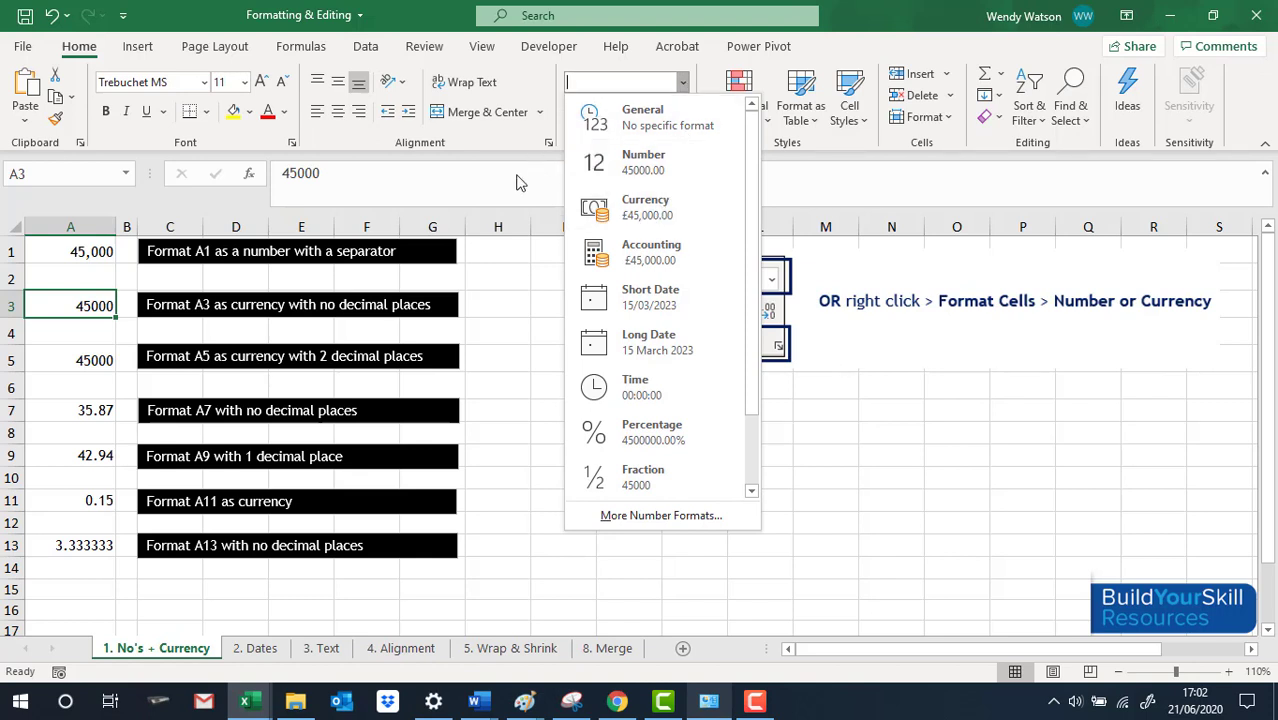
{"action": "left_click", "coordinate": [676, 153]}
{"action": "left_click", "coordinate": [689, 143]}
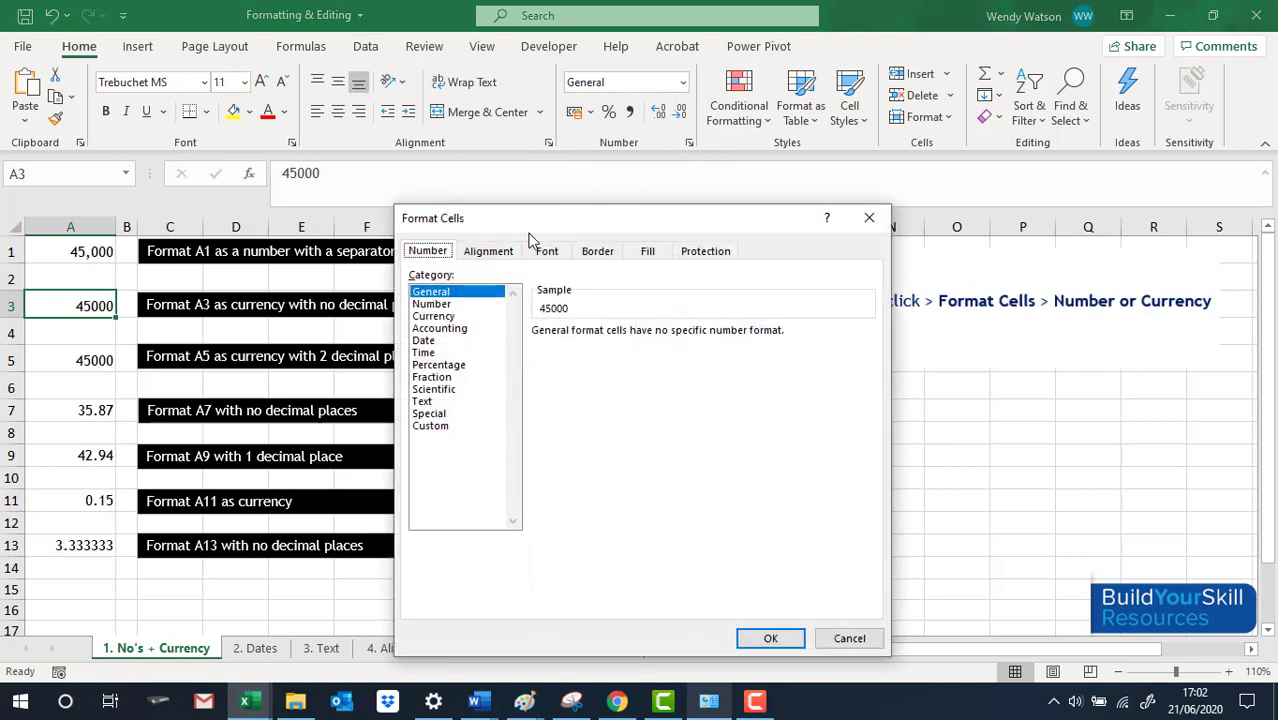
{"action": "left_click", "coordinate": [448, 317]}
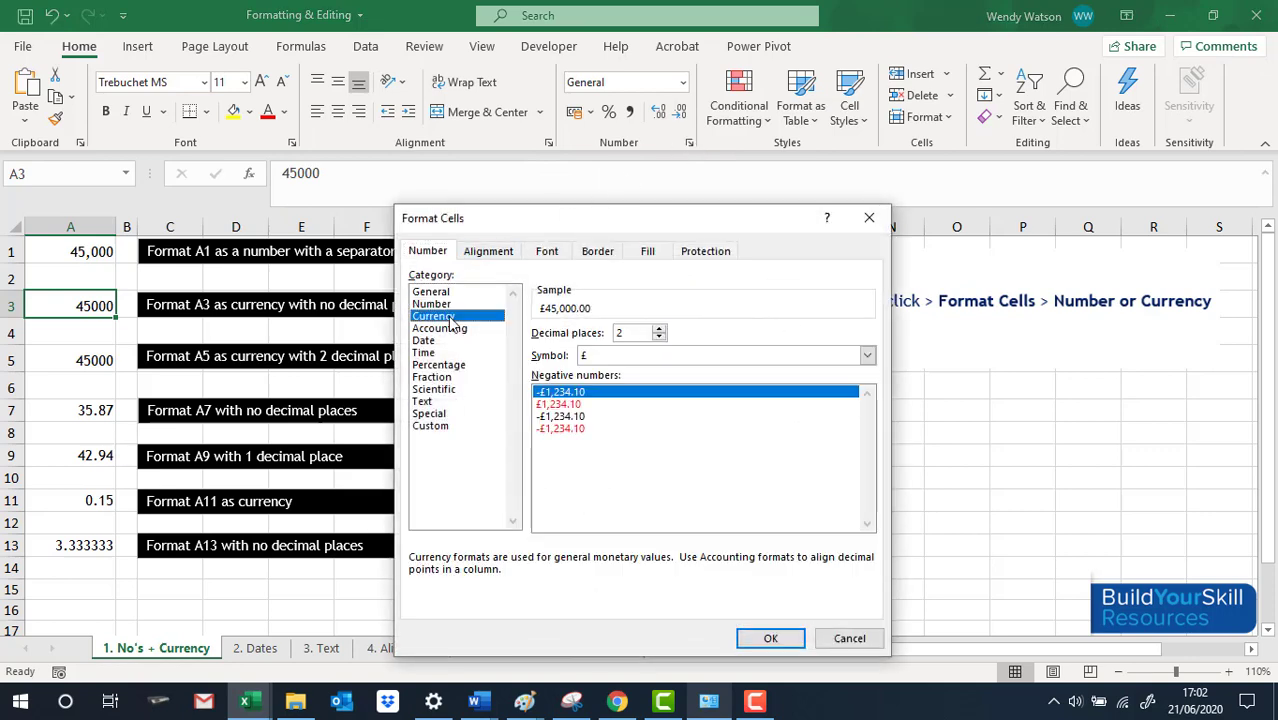
{"action": "left_click", "coordinate": [659, 337]}
{"action": "left_click", "coordinate": [659, 337]}
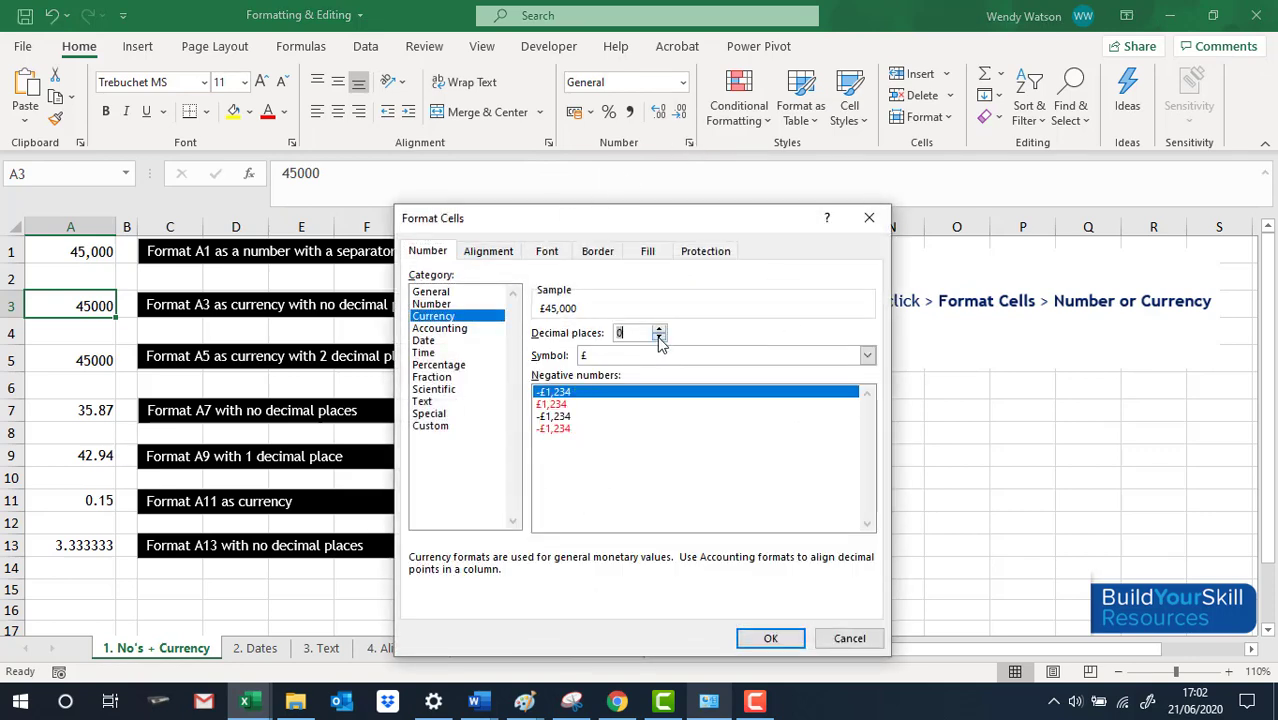
{"action": "left_click", "coordinate": [866, 355]}
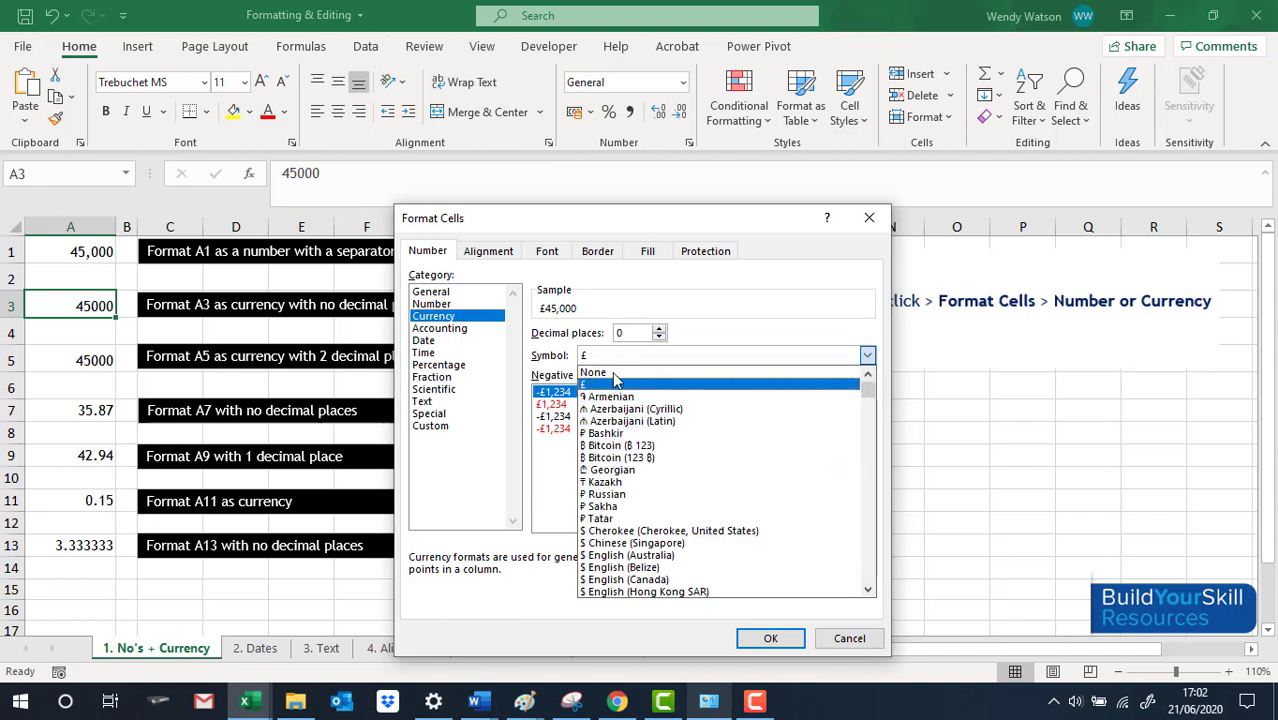
{"action": "left_click", "coordinate": [708, 338]}
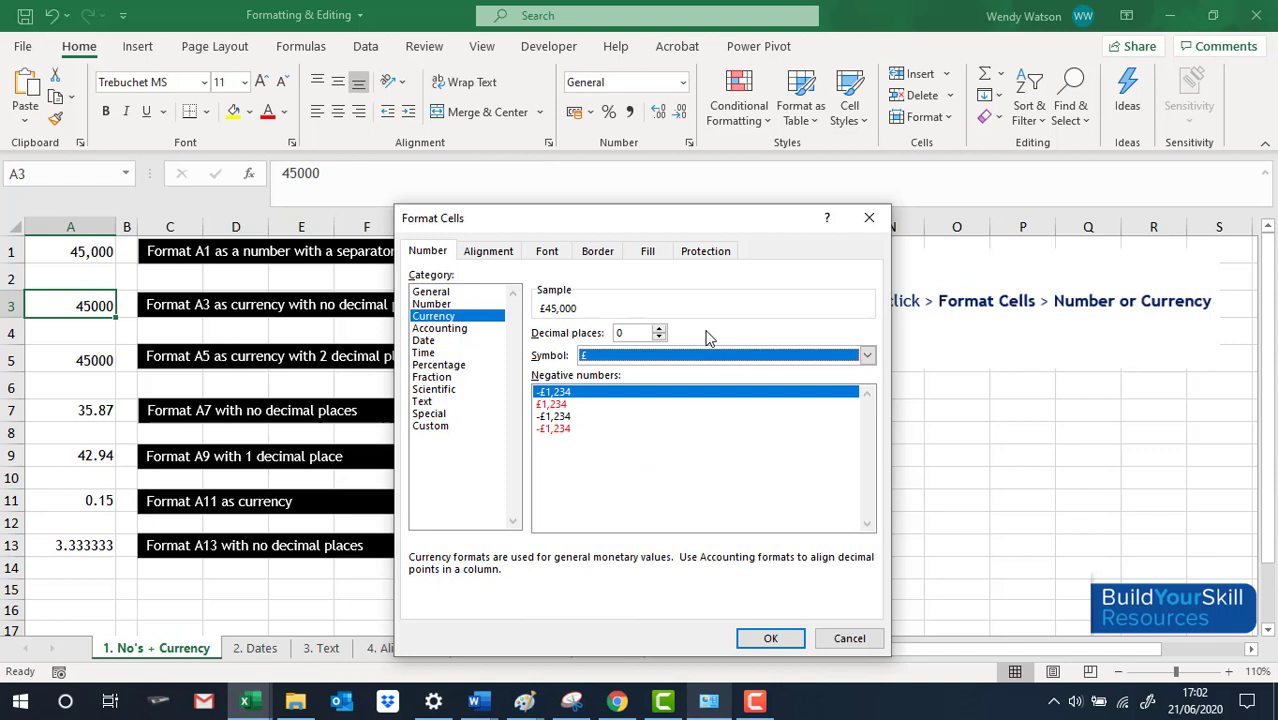
{"action": "left_click", "coordinate": [770, 638]}
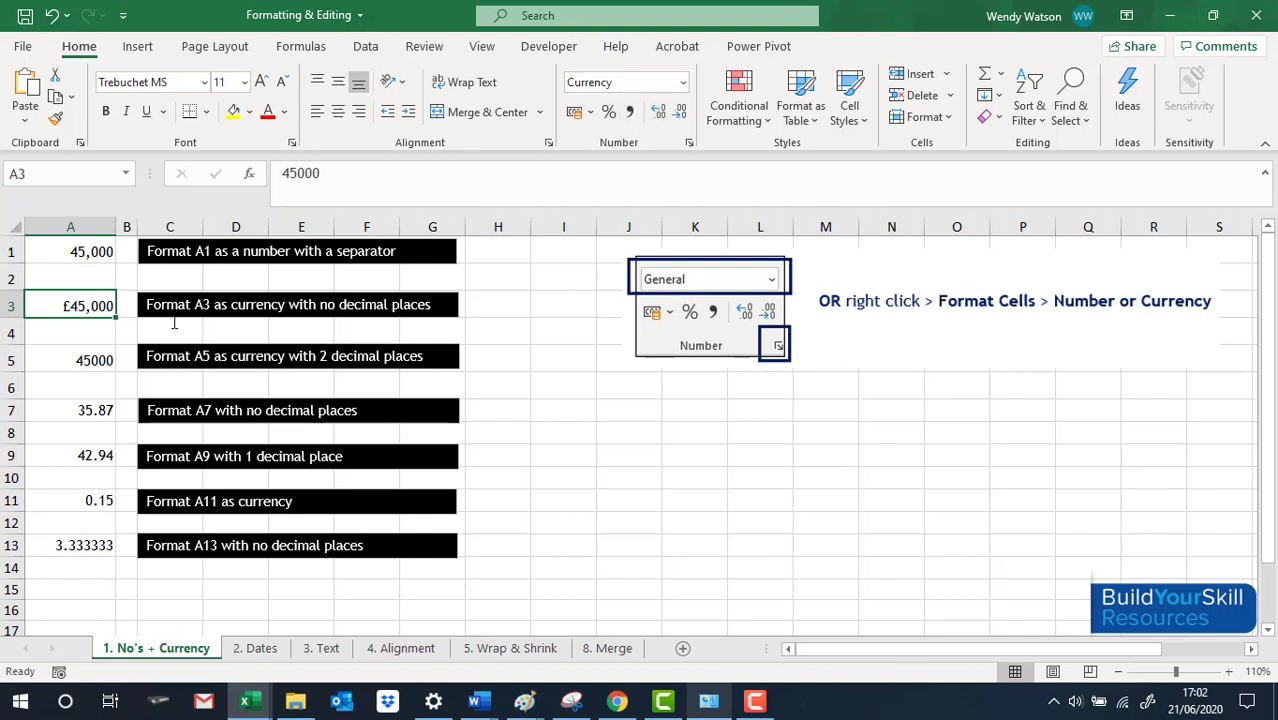
Open the Format Cells dialog for cell A5 to view the number categories, and close it.
{"action": "right_click", "coordinate": [87, 362]}
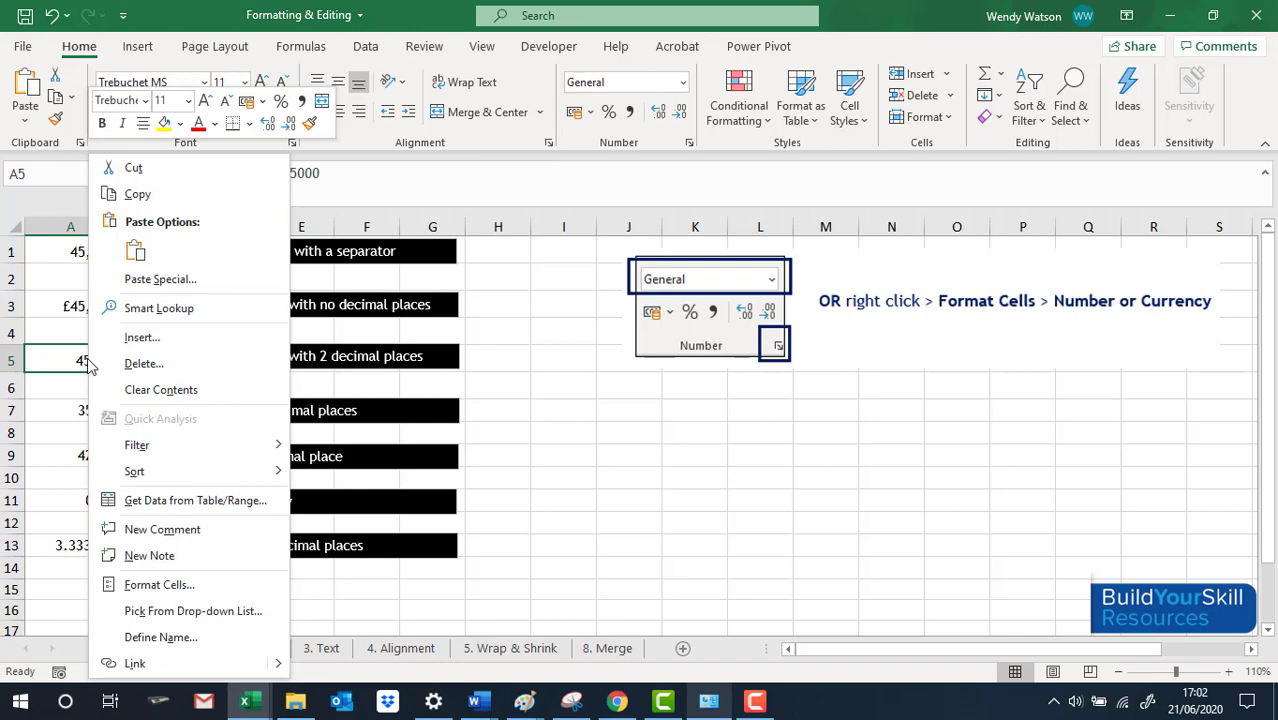
{"action": "left_click", "coordinate": [178, 585]}
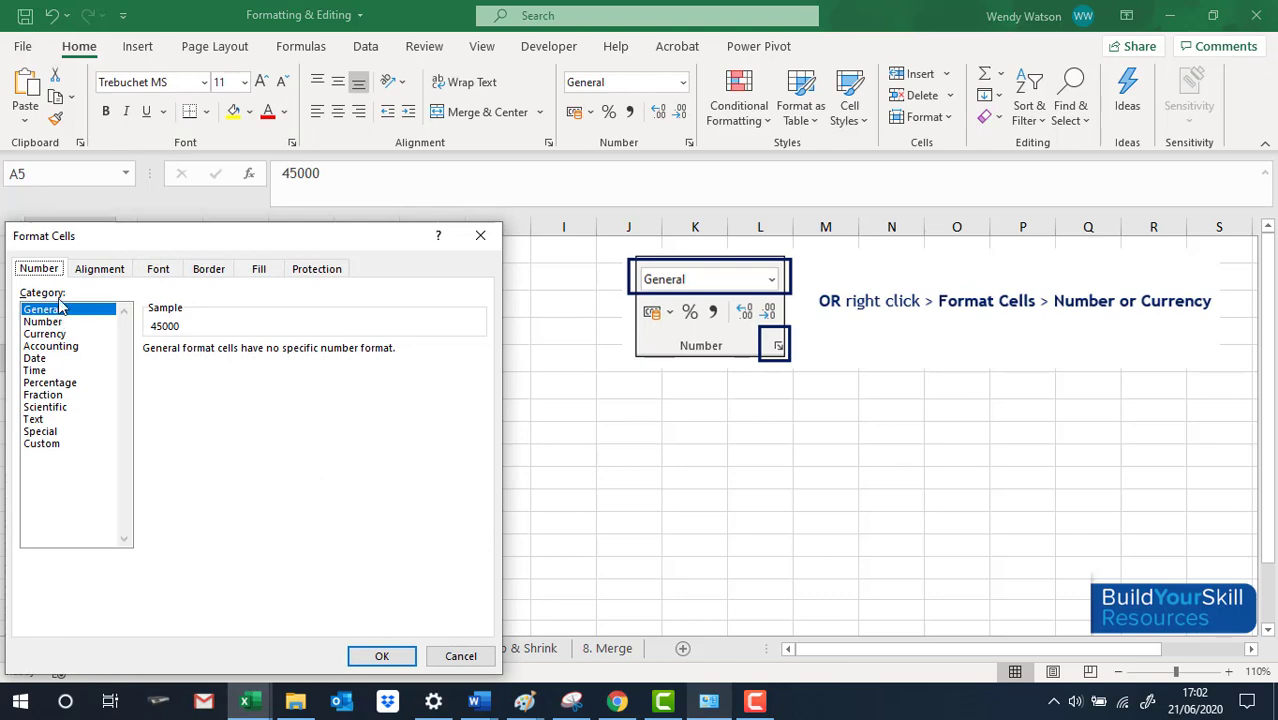
{"action": "left_click", "coordinate": [380, 657]}
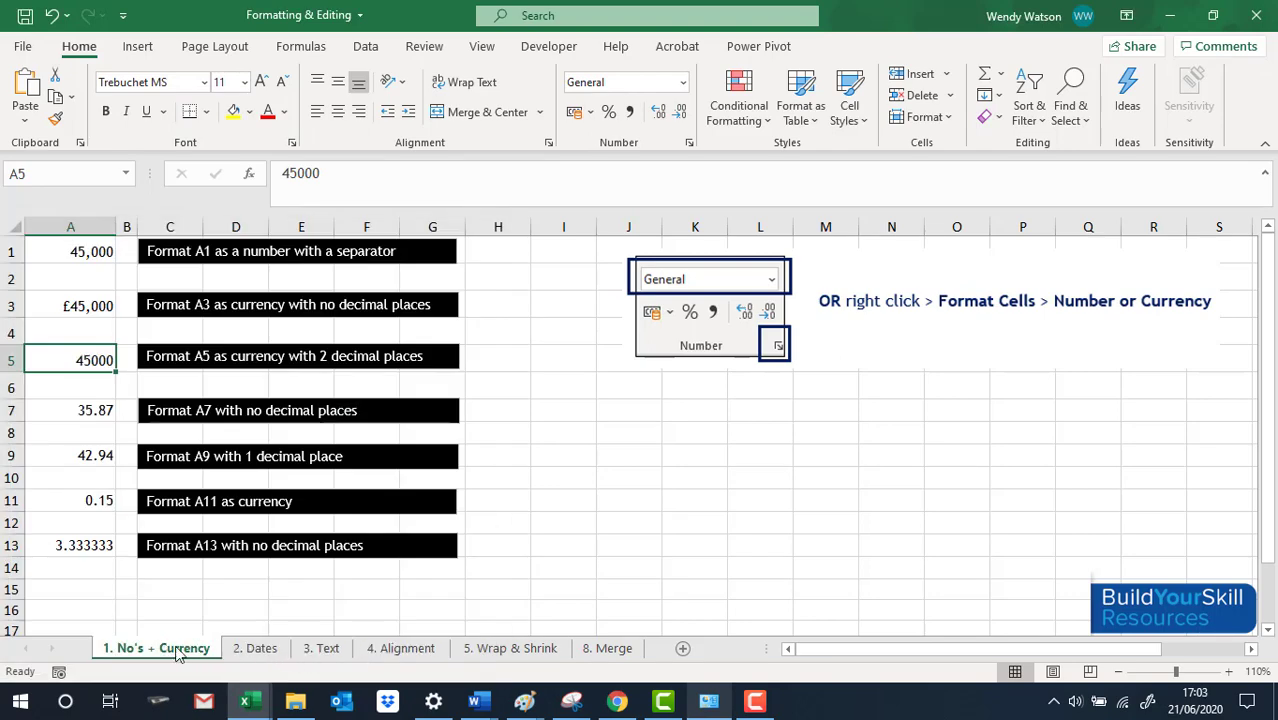
Switch to the 2. Dates sheet and format cell A1 as a Short Date.
{"action": "left_click", "coordinate": [258, 650]}
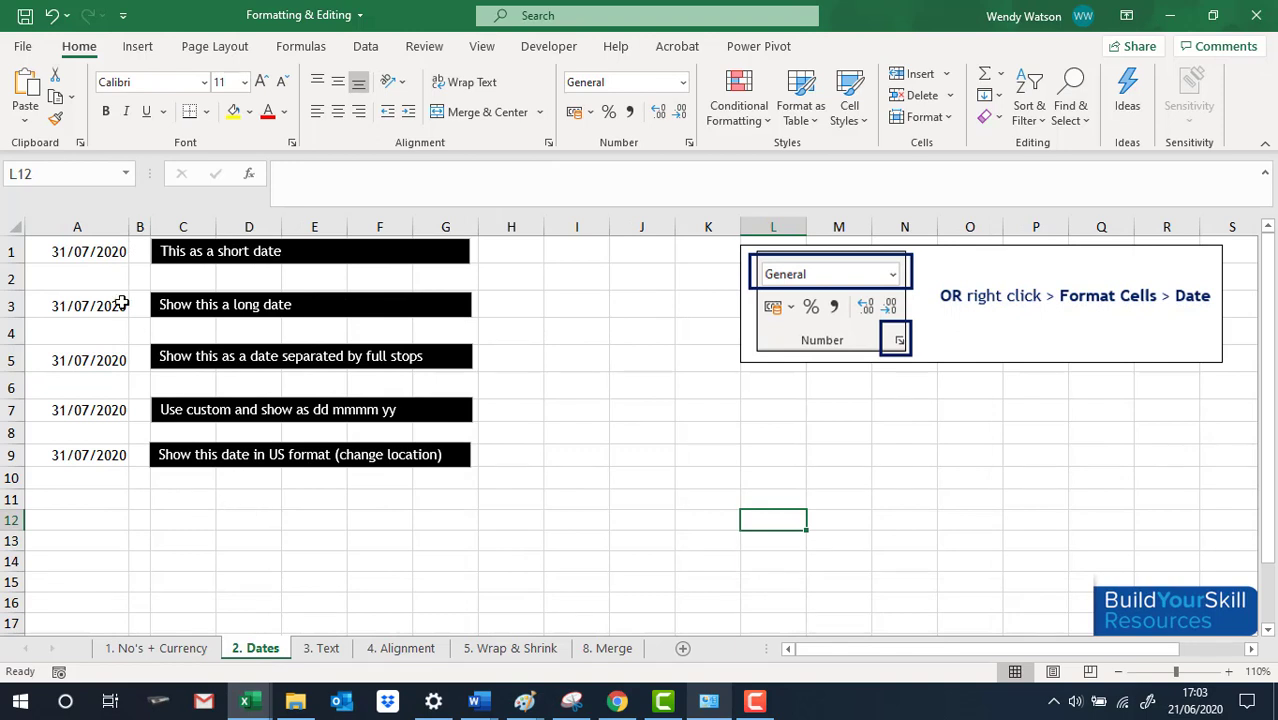
{"action": "left_click", "coordinate": [77, 254]}
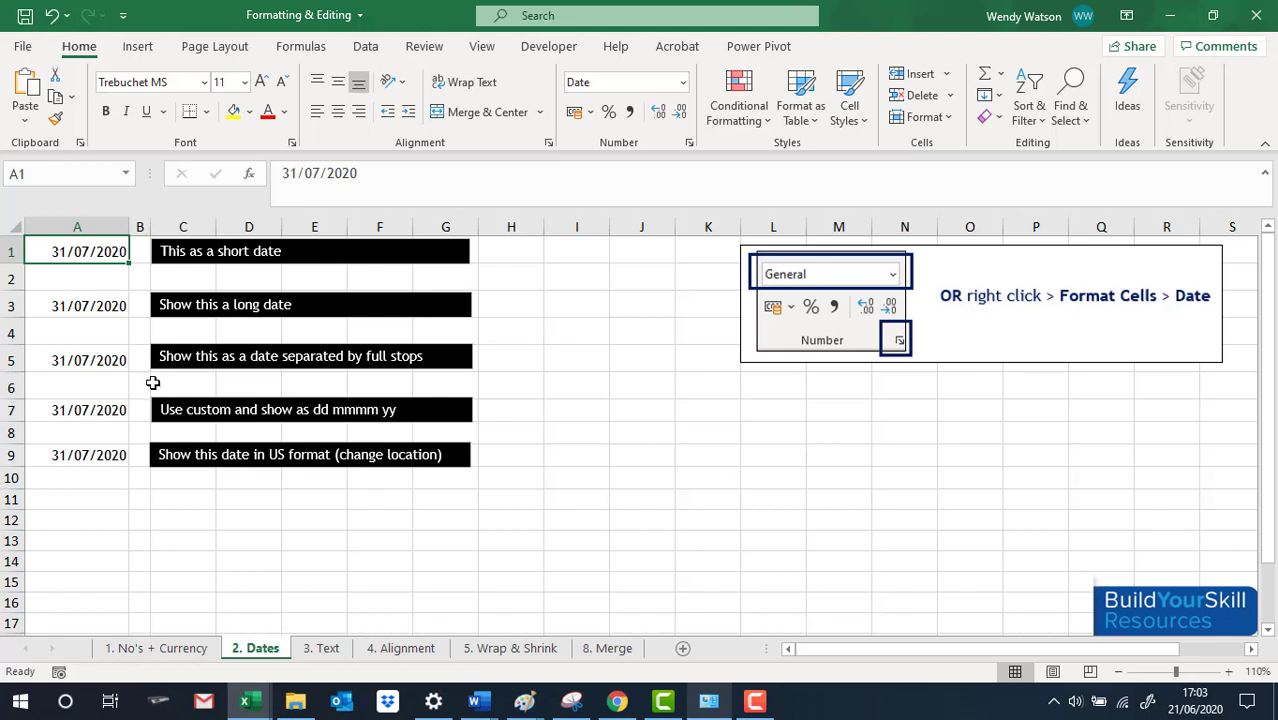
{"action": "left_click", "coordinate": [683, 86]}
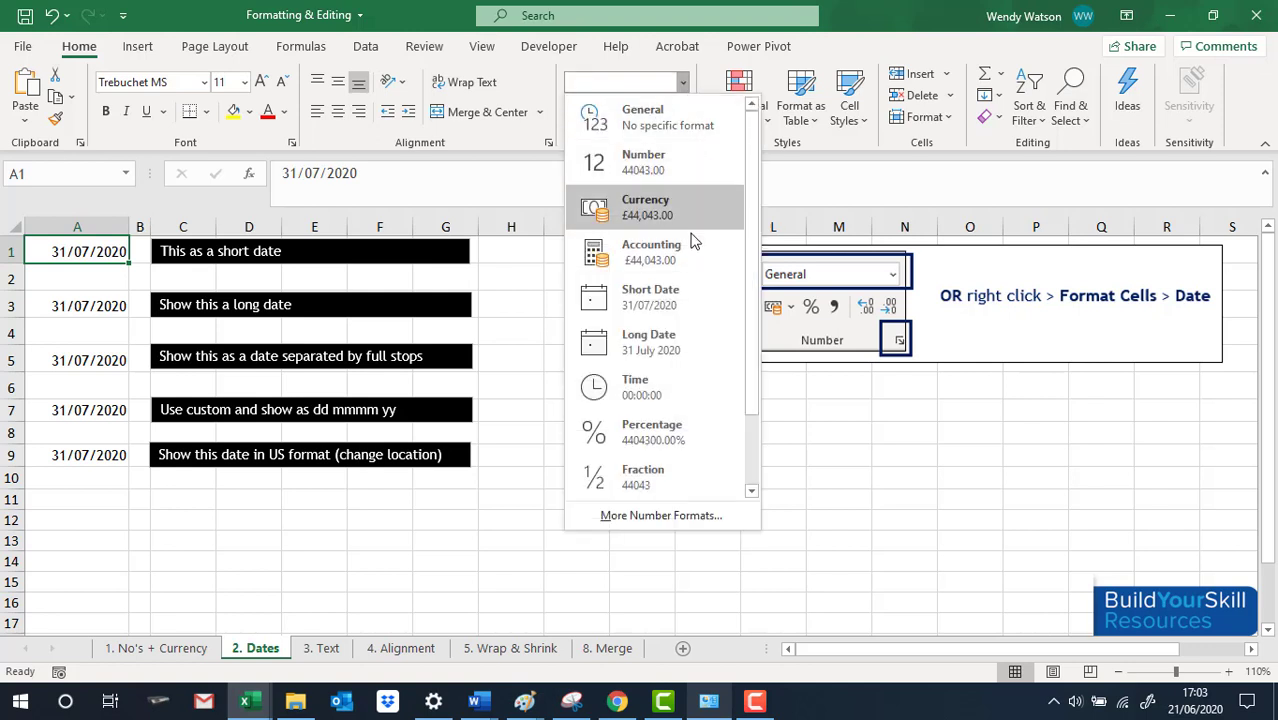
{"action": "left_click", "coordinate": [648, 298]}
Format the date in cell A3 as a Long Date.
{"action": "left_click", "coordinate": [87, 306]}
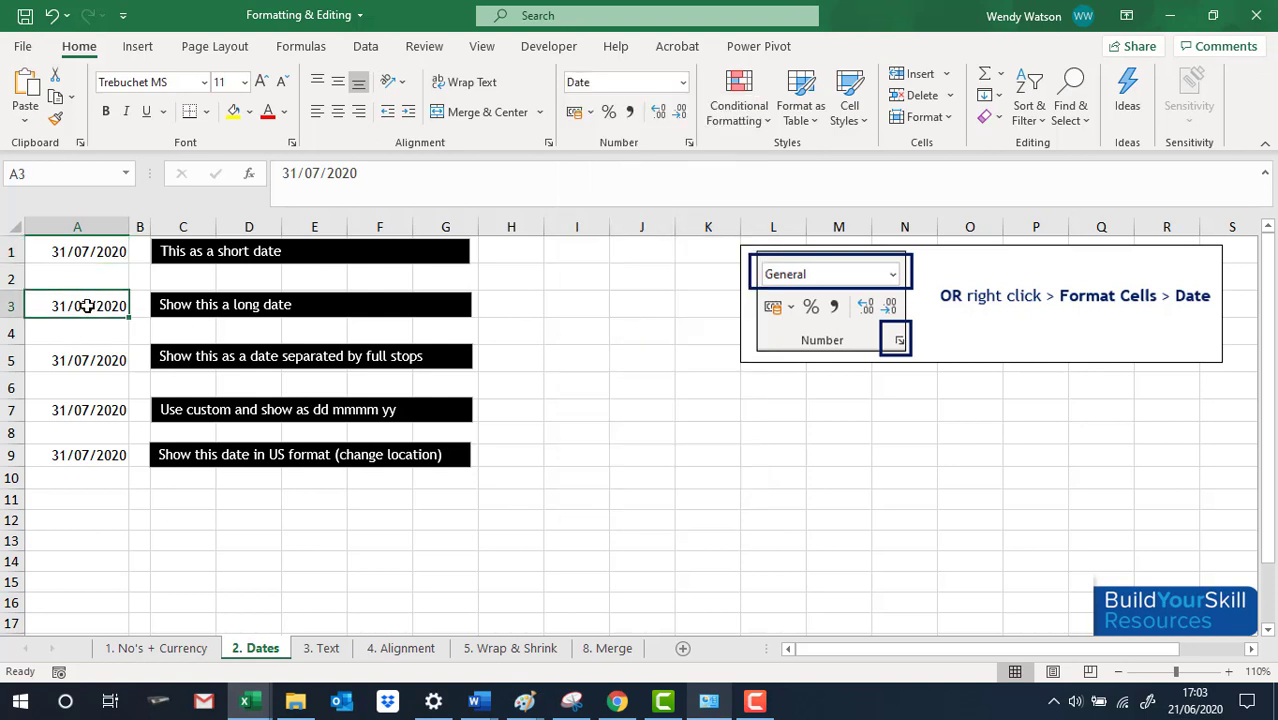
{"action": "left_click", "coordinate": [685, 84]}
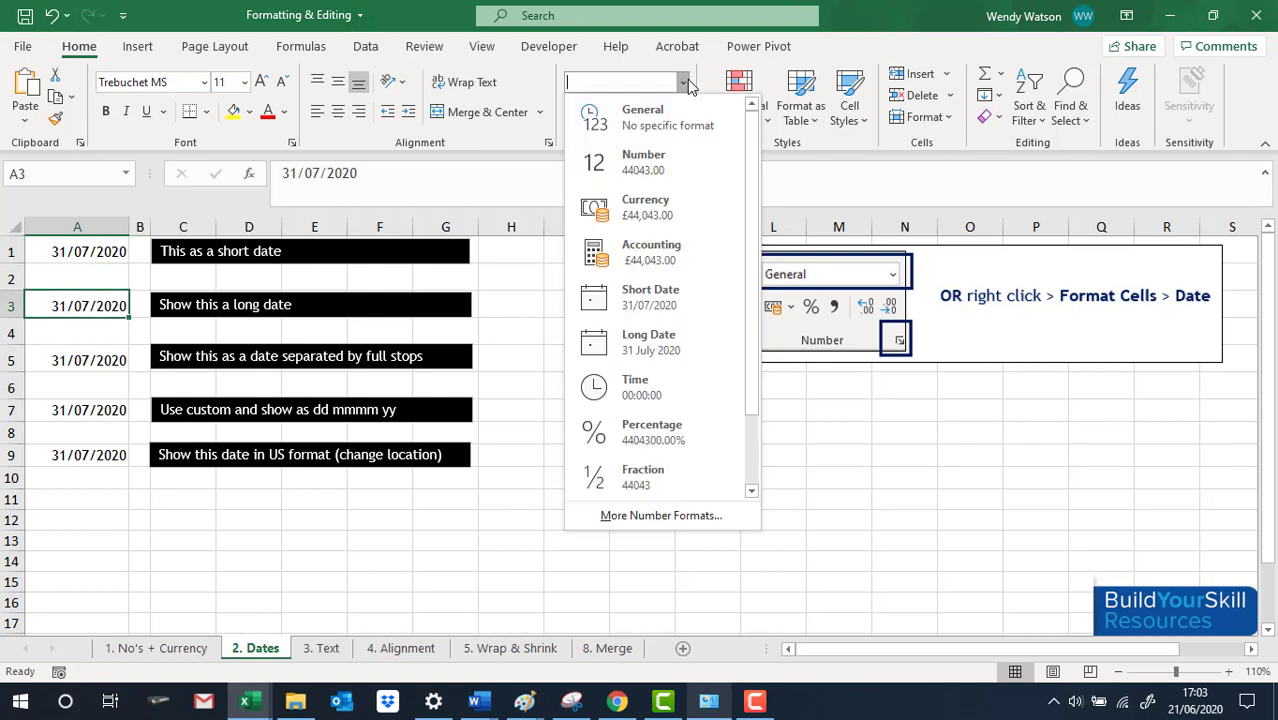
{"action": "left_click", "coordinate": [667, 343]}
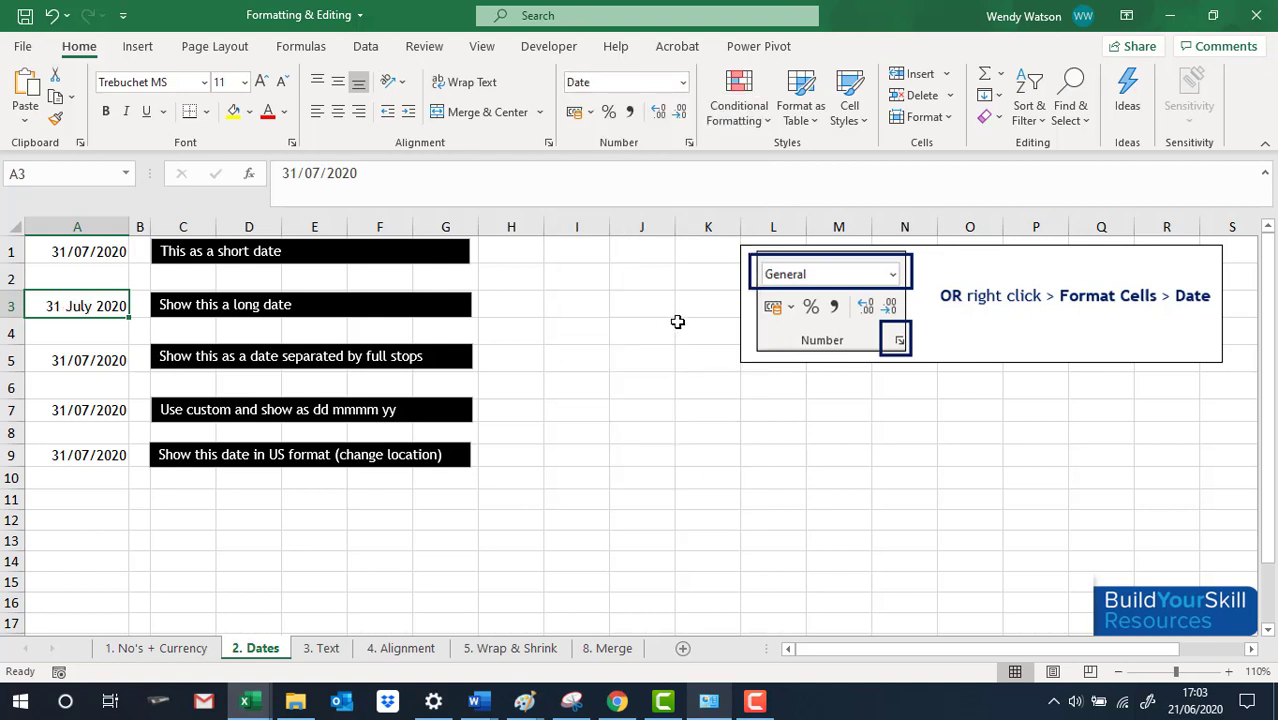
Format the date in cell A5 with the full-stop-separated date type 14.3.12.
{"action": "left_click", "coordinate": [83, 361]}
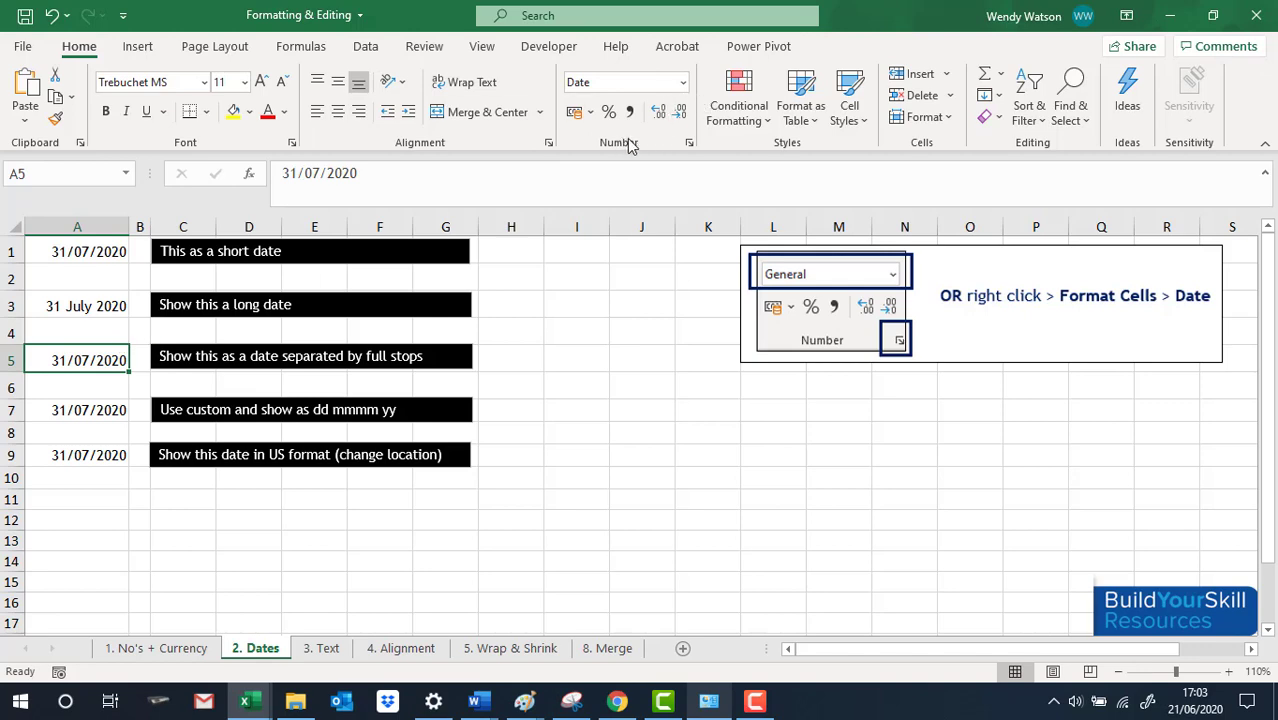
{"action": "left_click", "coordinate": [689, 143]}
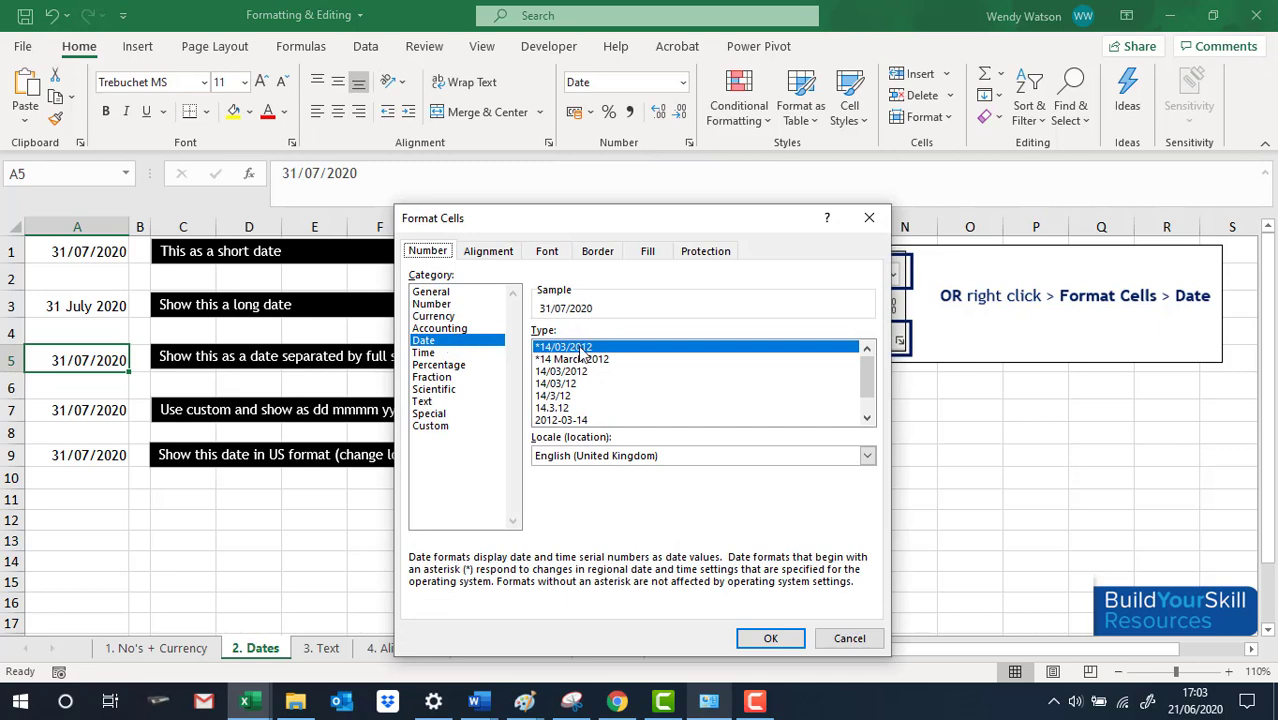
{"action": "left_click", "coordinate": [560, 408]}
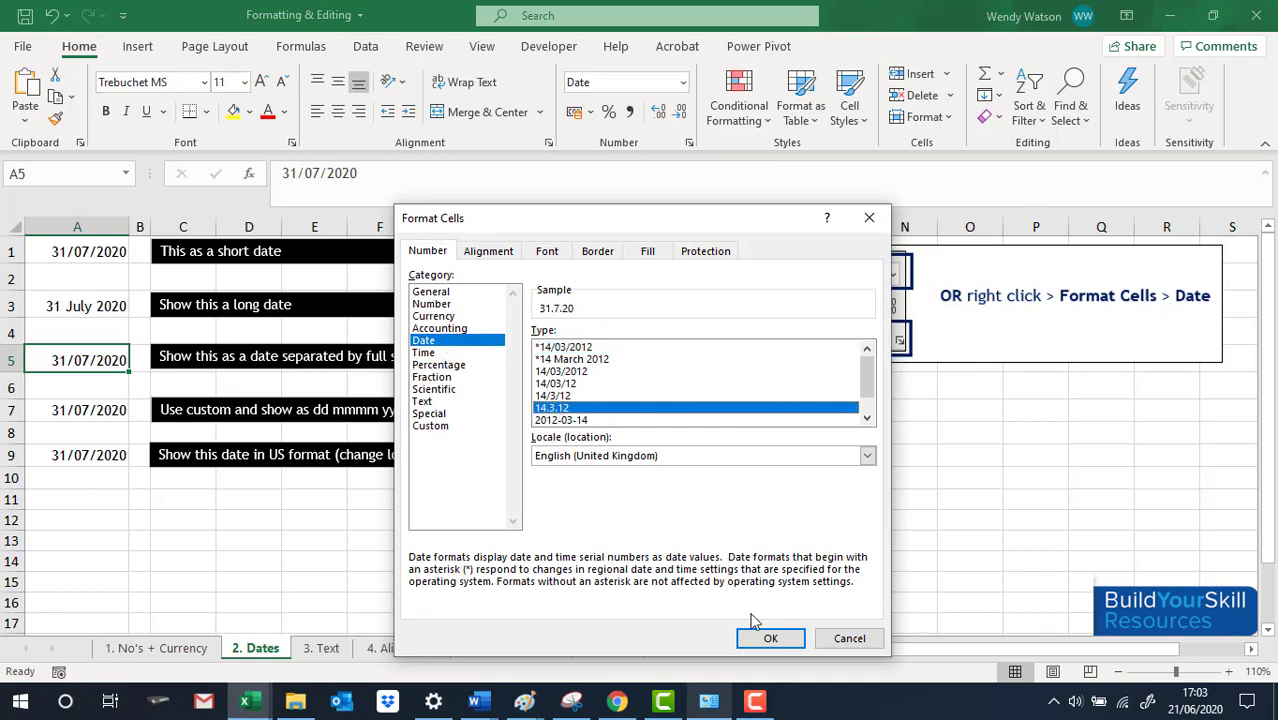
{"action": "left_click", "coordinate": [768, 638]}
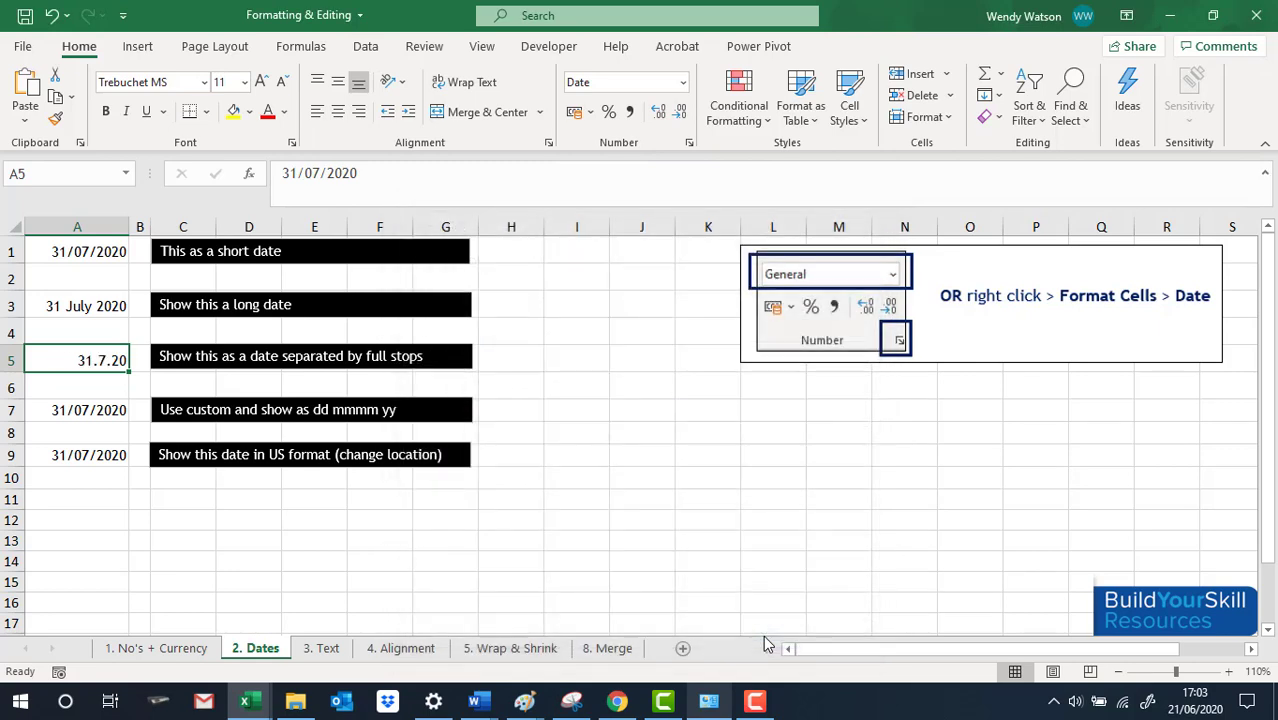
Apply the custom number format dd mmmm yyy to the date in cell A7.
{"action": "left_click", "coordinate": [90, 411]}
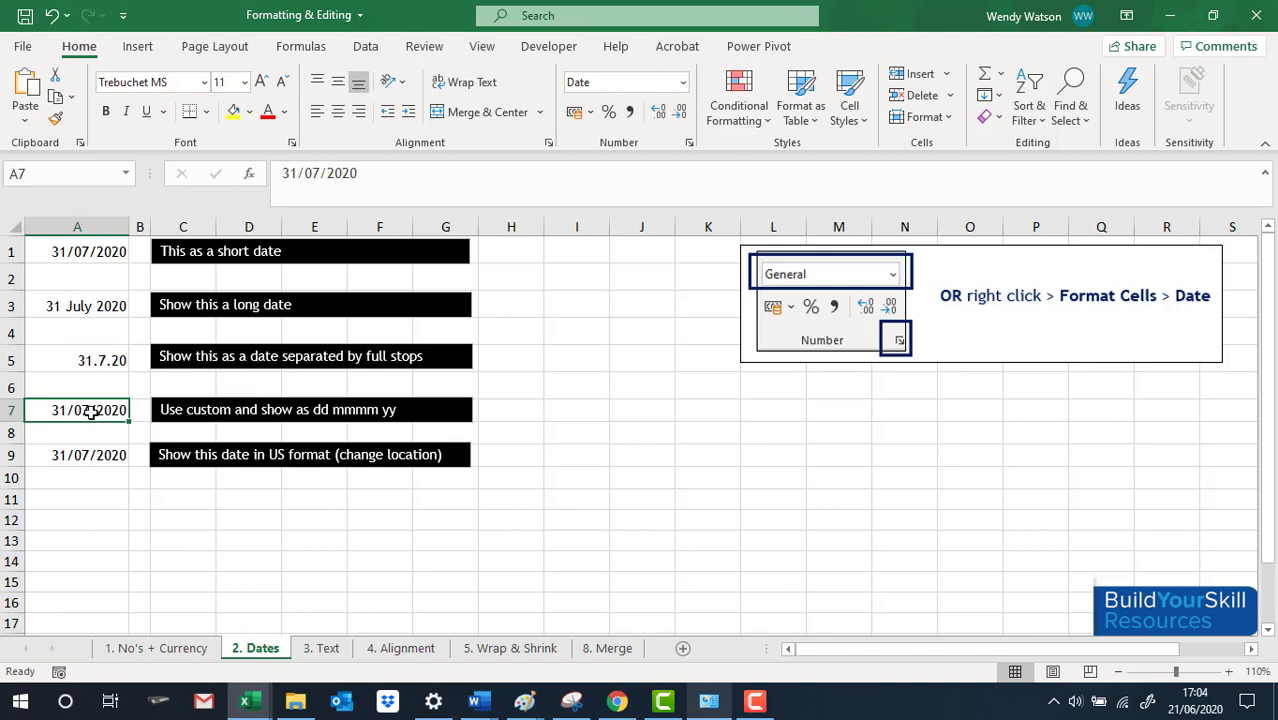
{"action": "left_click", "coordinate": [689, 143]}
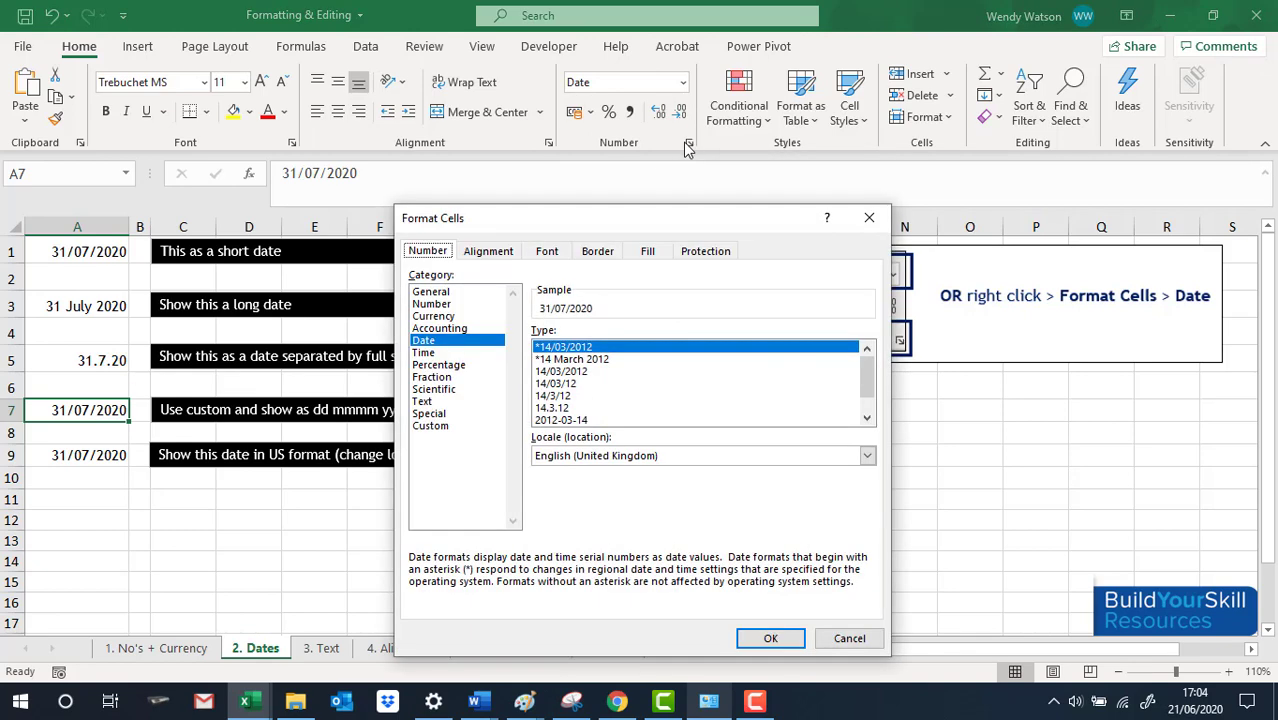
{"action": "left_click", "coordinate": [430, 426]}
{"action": "left_click", "coordinate": [575, 349]}
{"action": "left_click_drag", "start_coordinate": [591, 349], "coordinate": [521, 350]}
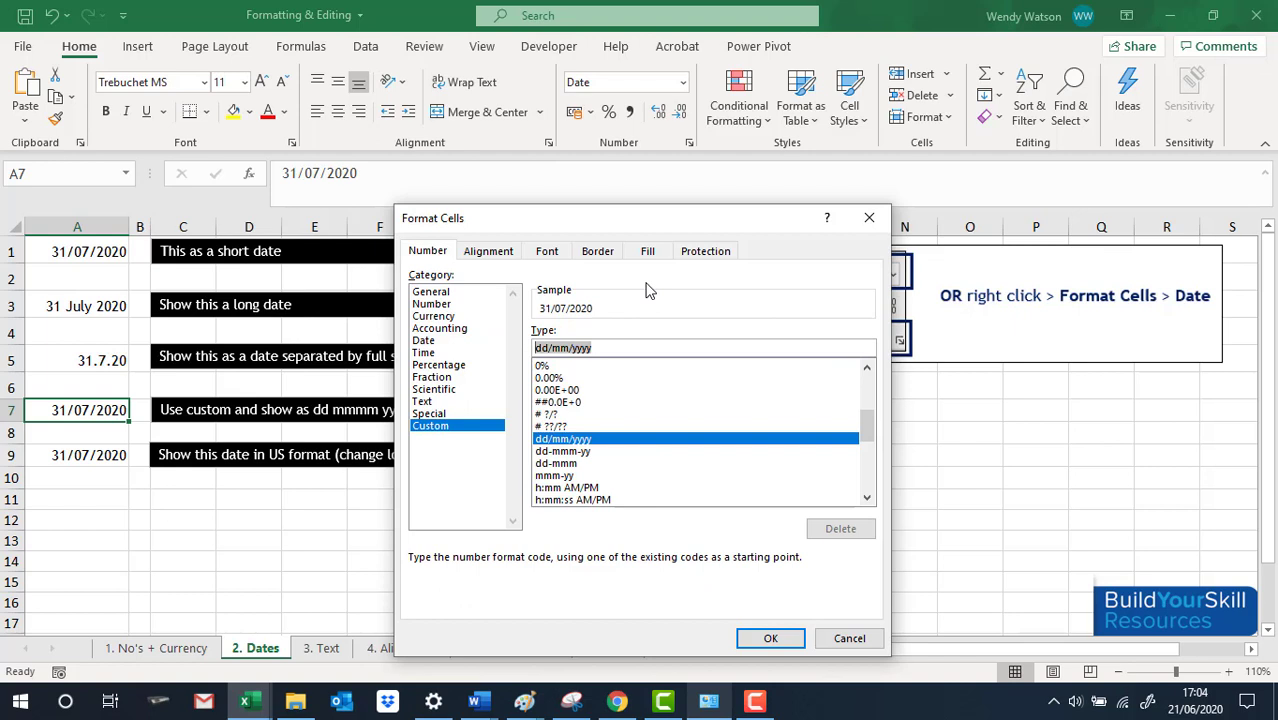
{"action": "type", "text": "d"}
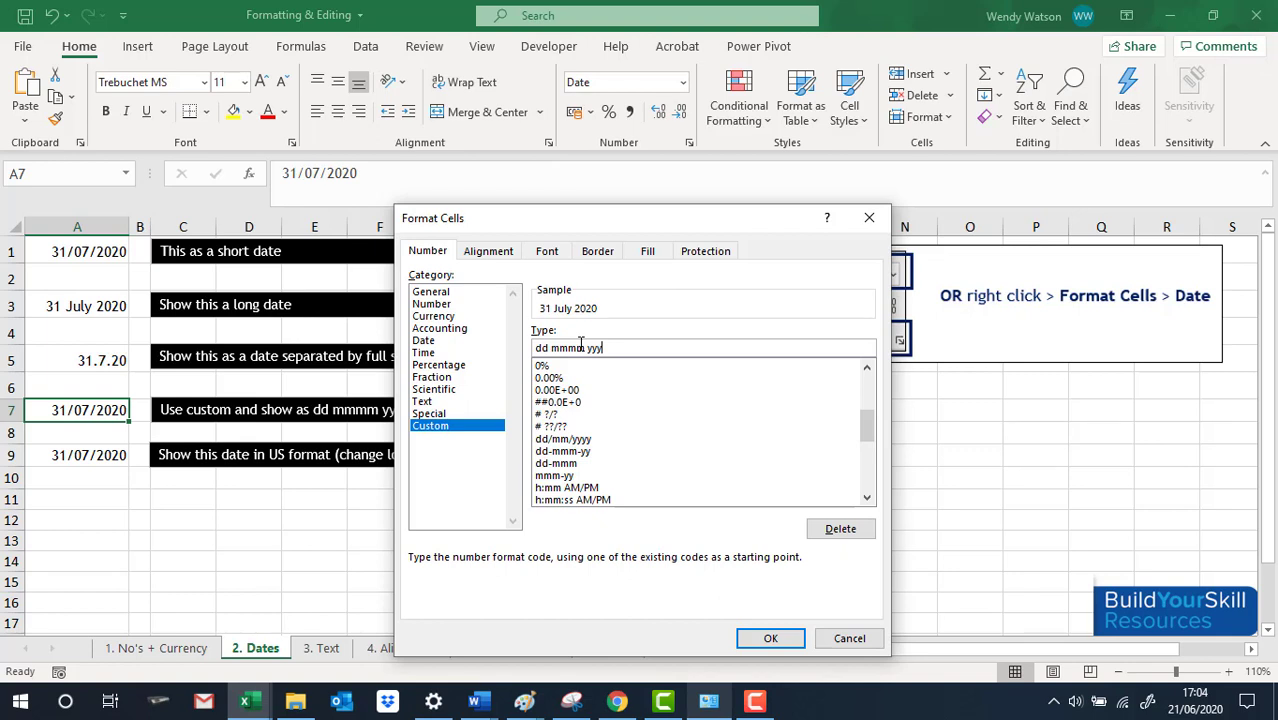
{"action": "left_click", "coordinate": [770, 638]}
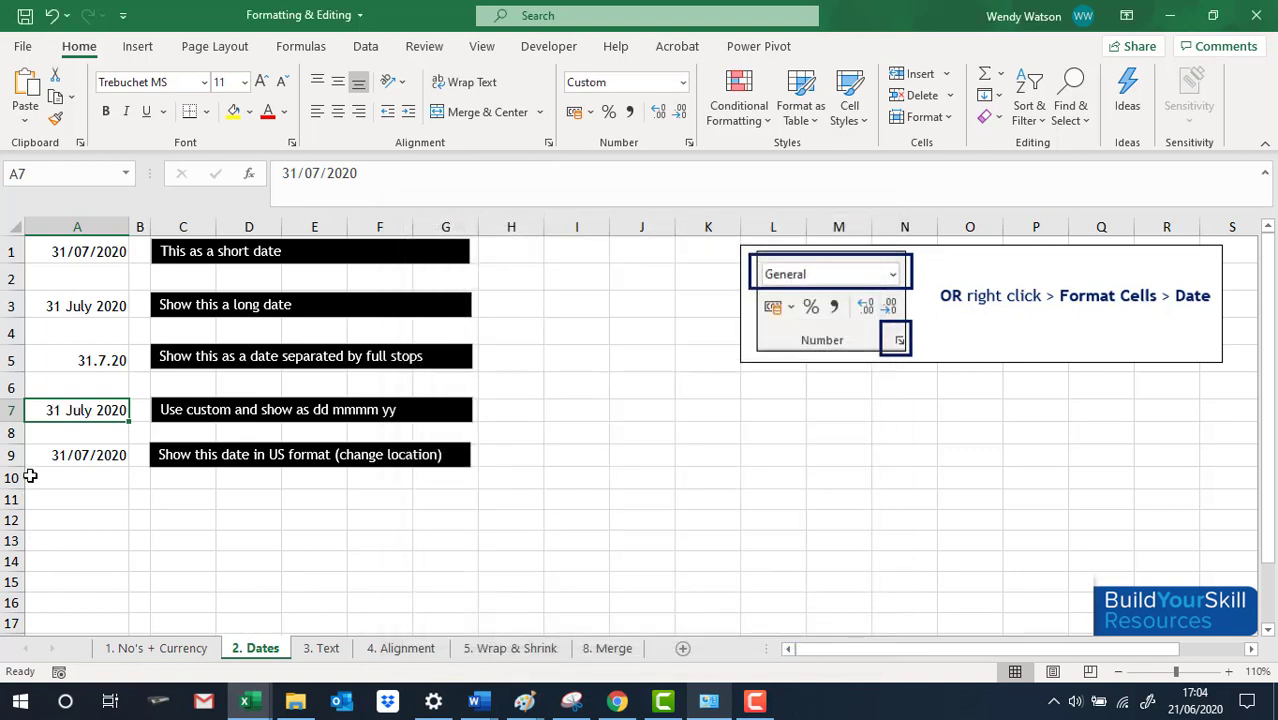
Format the date in cell A9 with the English (United States) locale and the date type 2012-03-14.
{"action": "left_click", "coordinate": [53, 455]}
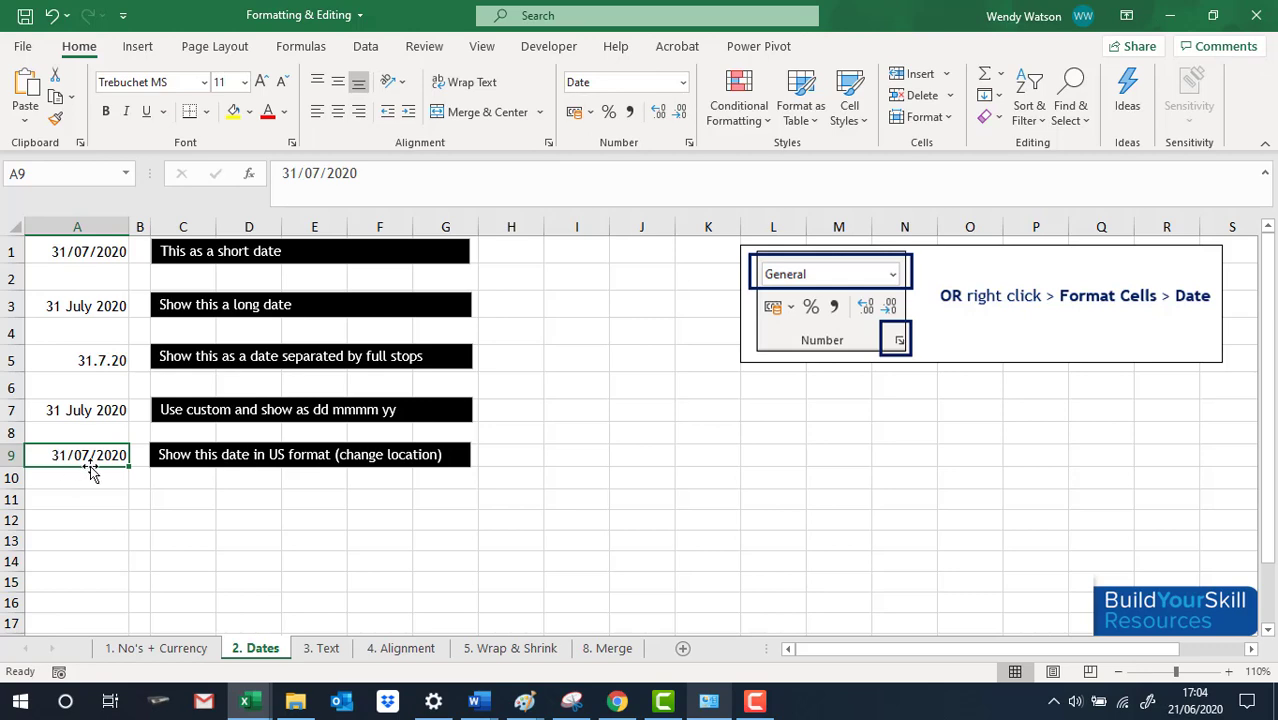
{"action": "left_click", "coordinate": [690, 144]}
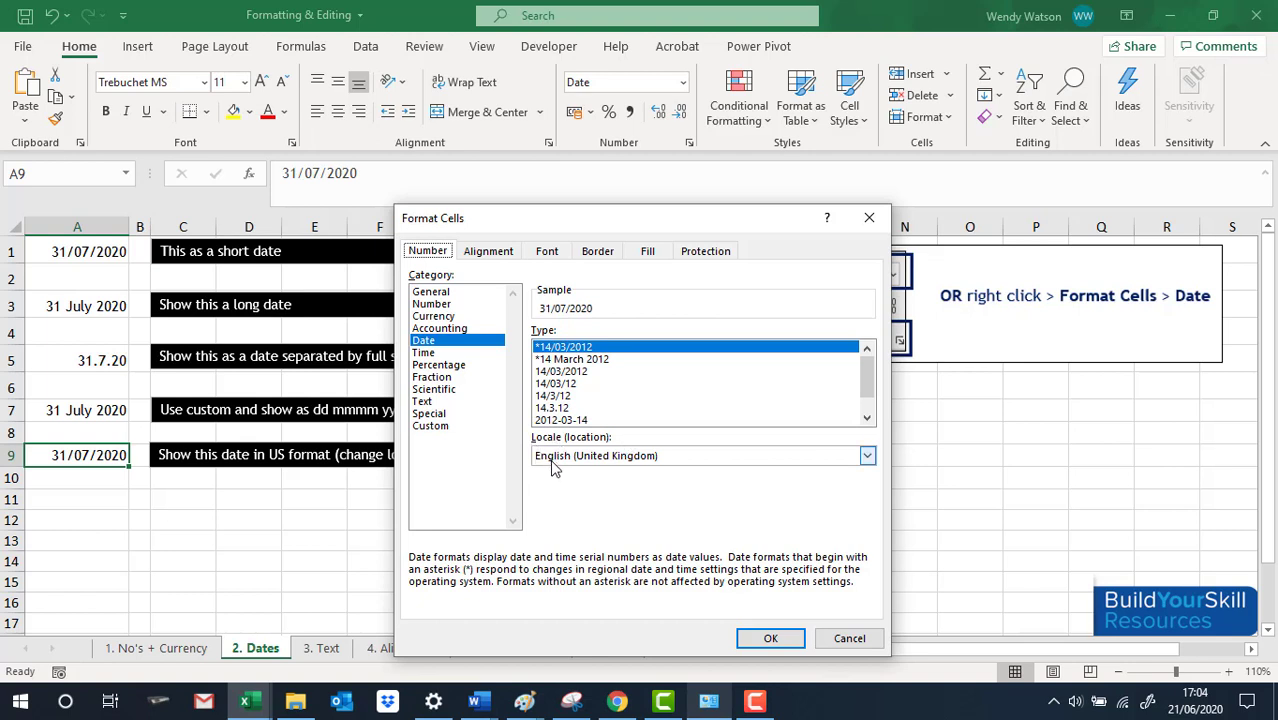
{"action": "left_click", "coordinate": [867, 456]}
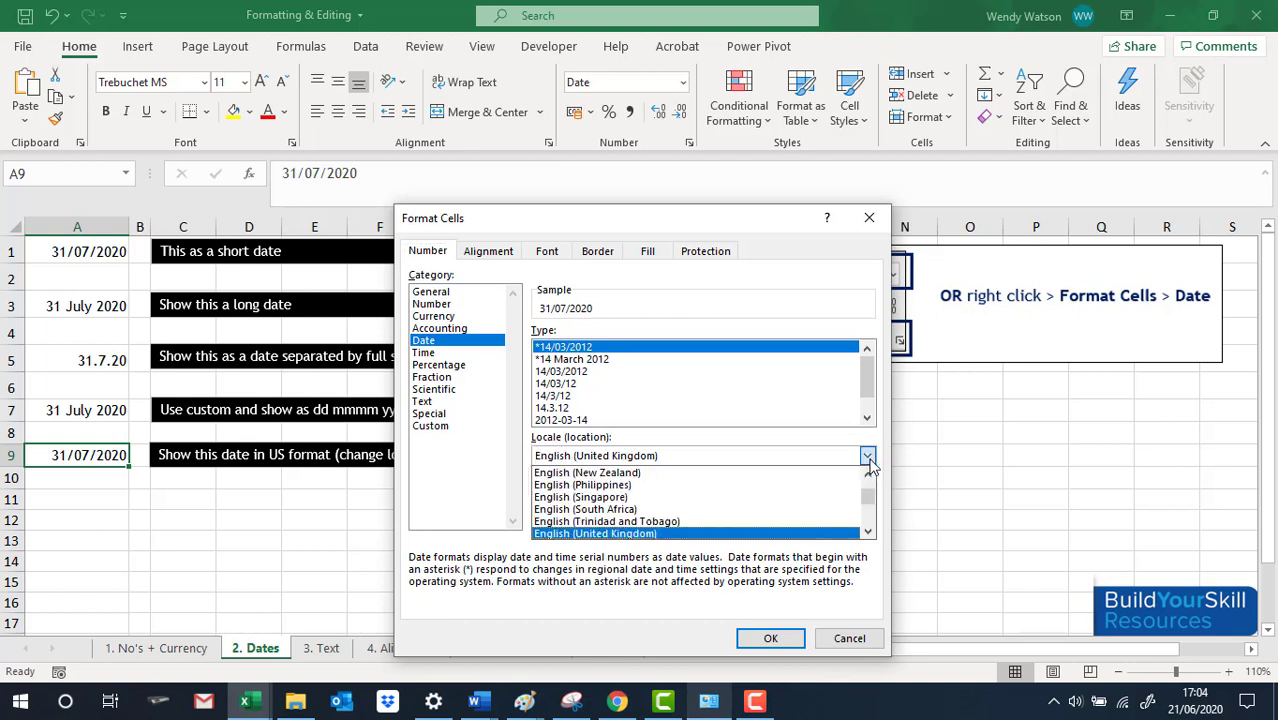
{"action": "left_click", "coordinate": [868, 476]}
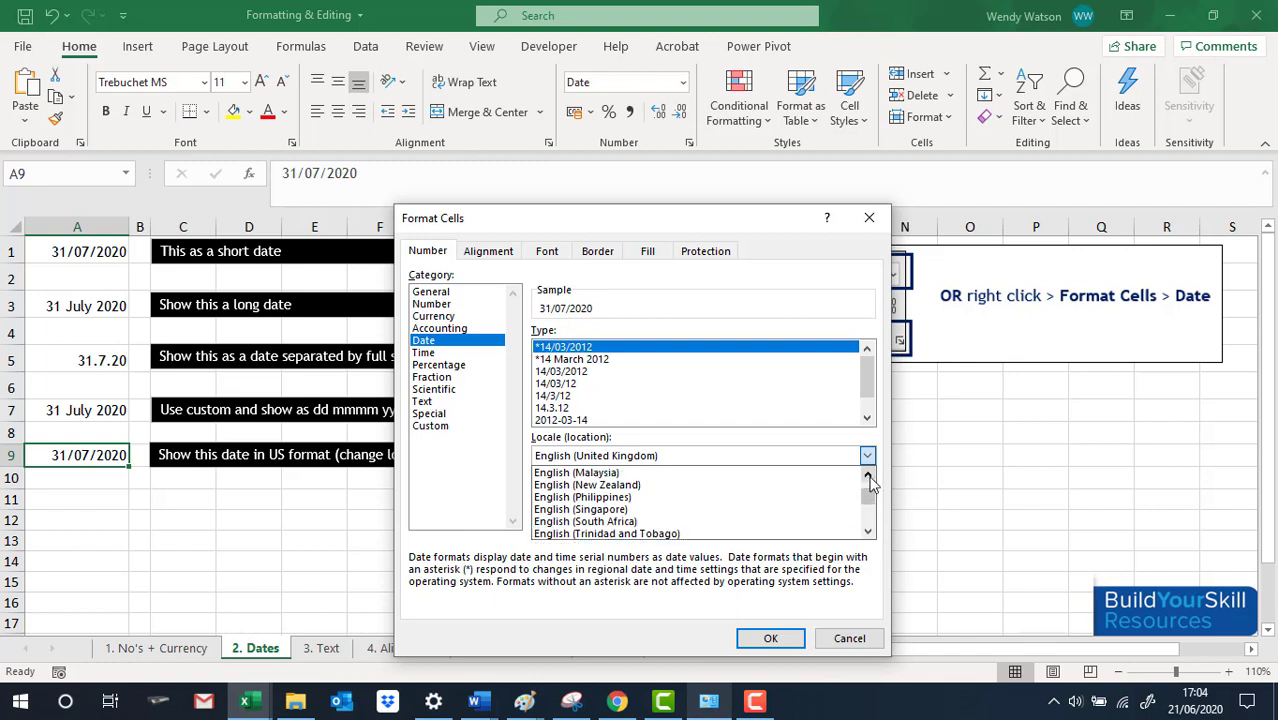
{"action": "left_click", "coordinate": [868, 532]}
{"action": "left_click", "coordinate": [868, 532]}
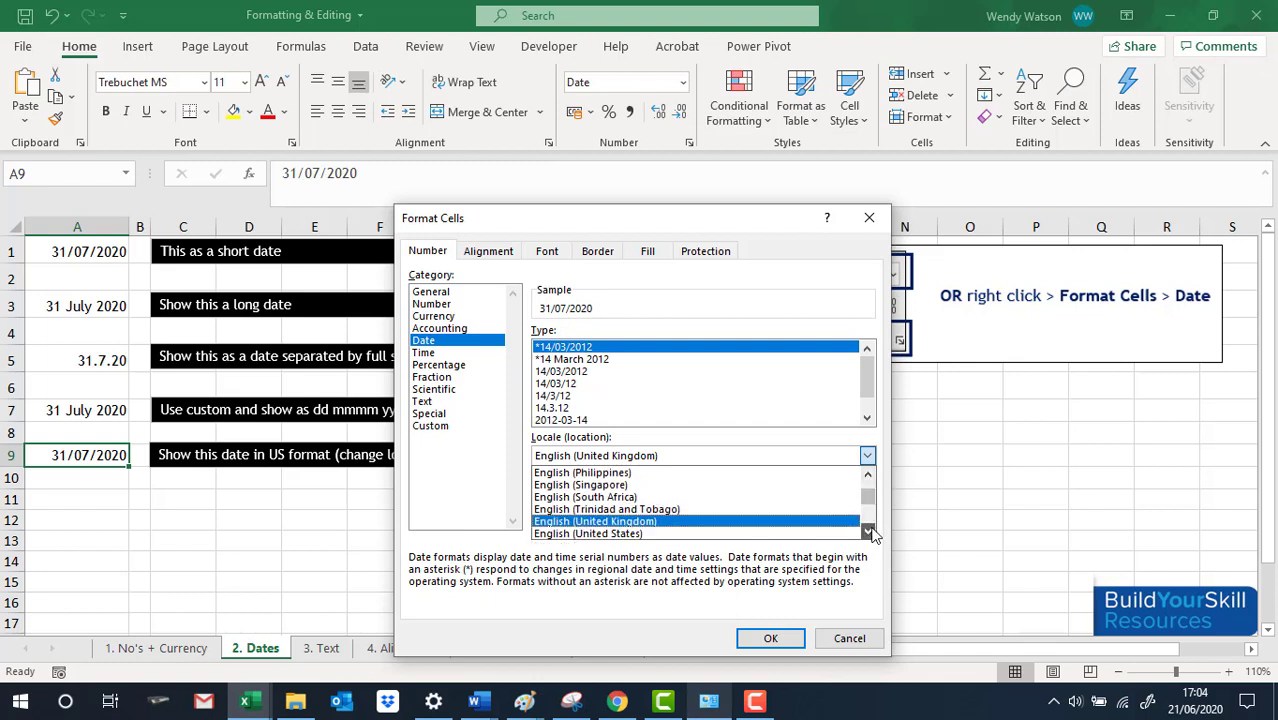
{"action": "left_click", "coordinate": [553, 534]}
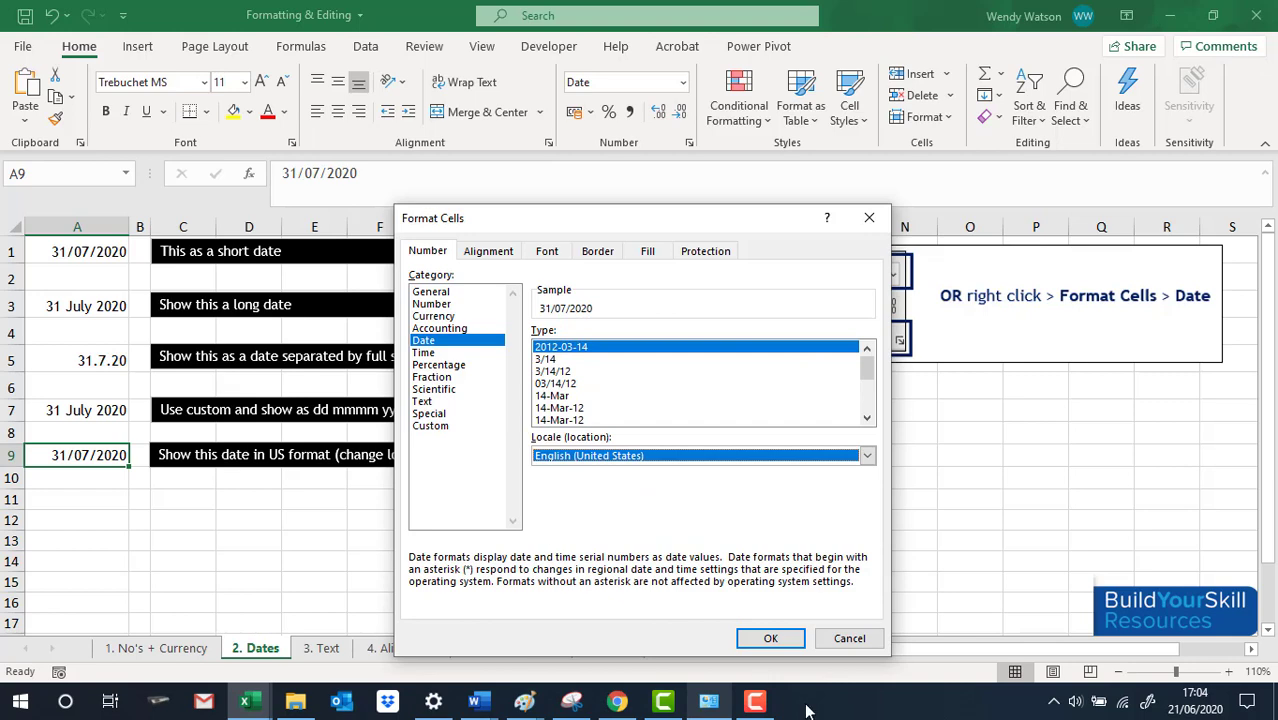
{"action": "left_click", "coordinate": [770, 638]}
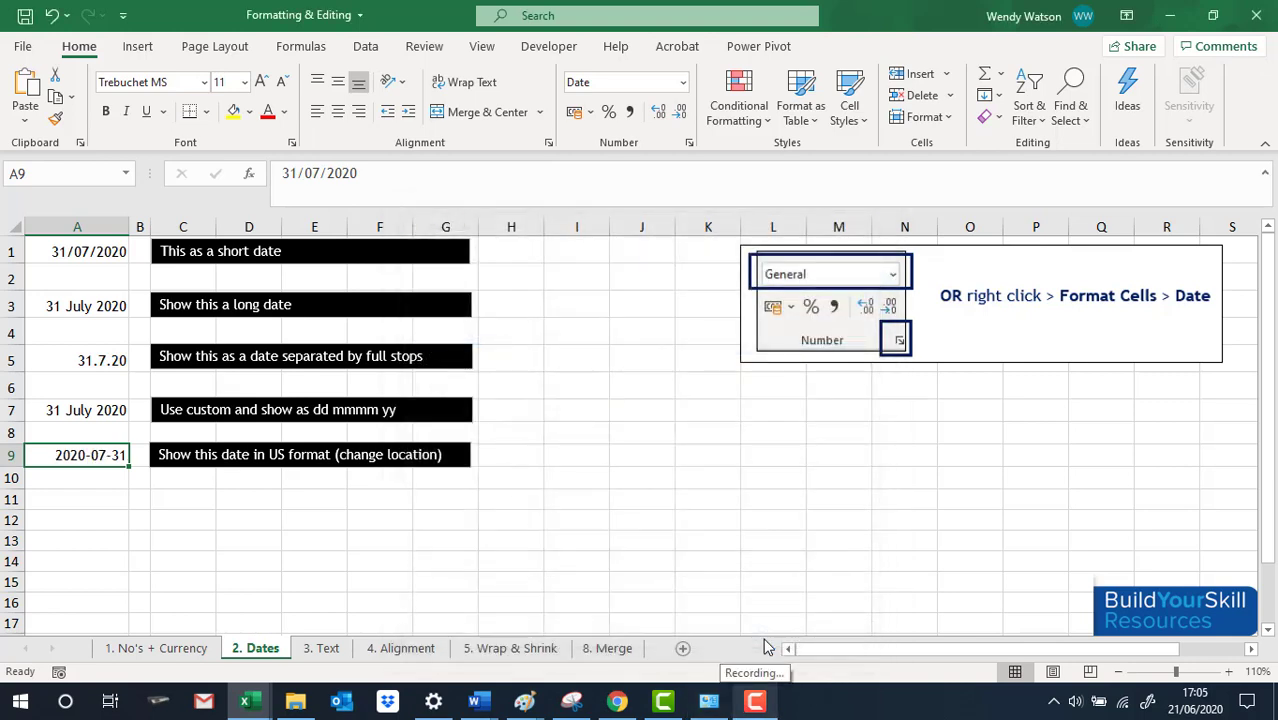
Return the date in cell A9 to the English (United Kingdom) locale with the date type *14/03/2012.
{"action": "right_click", "coordinate": [105, 455]}
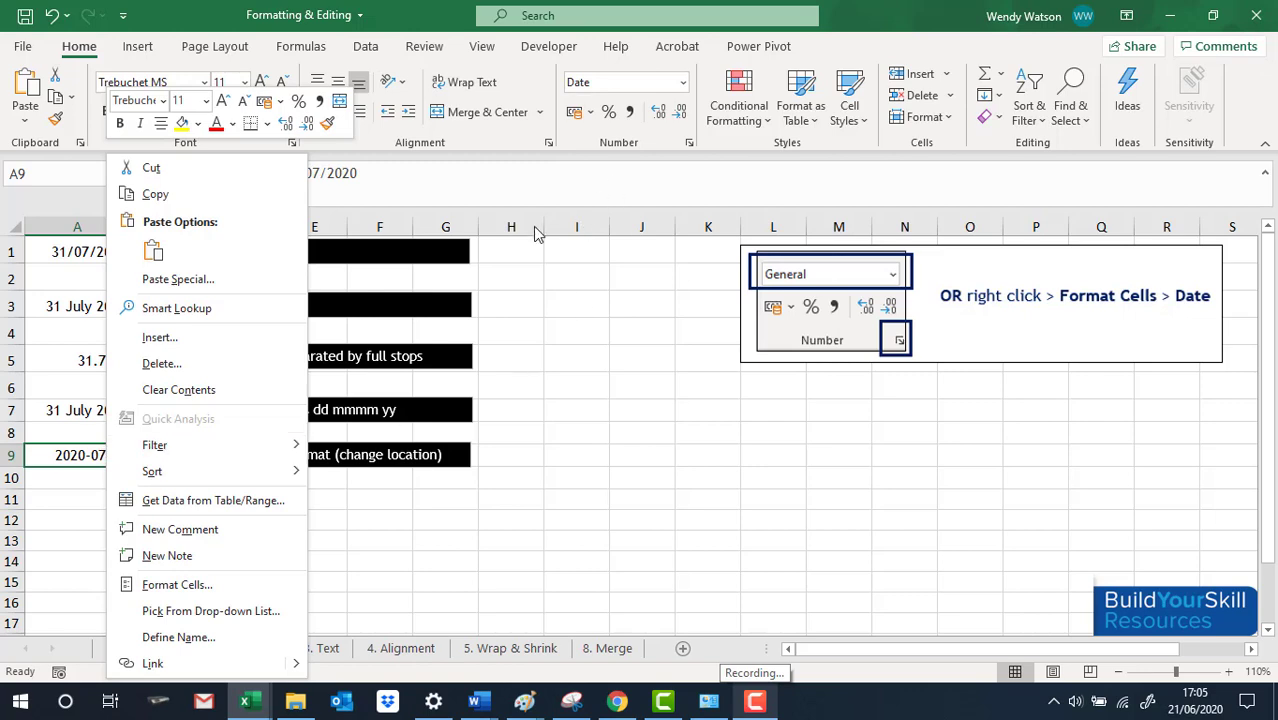
{"action": "left_click", "coordinate": [689, 143]}
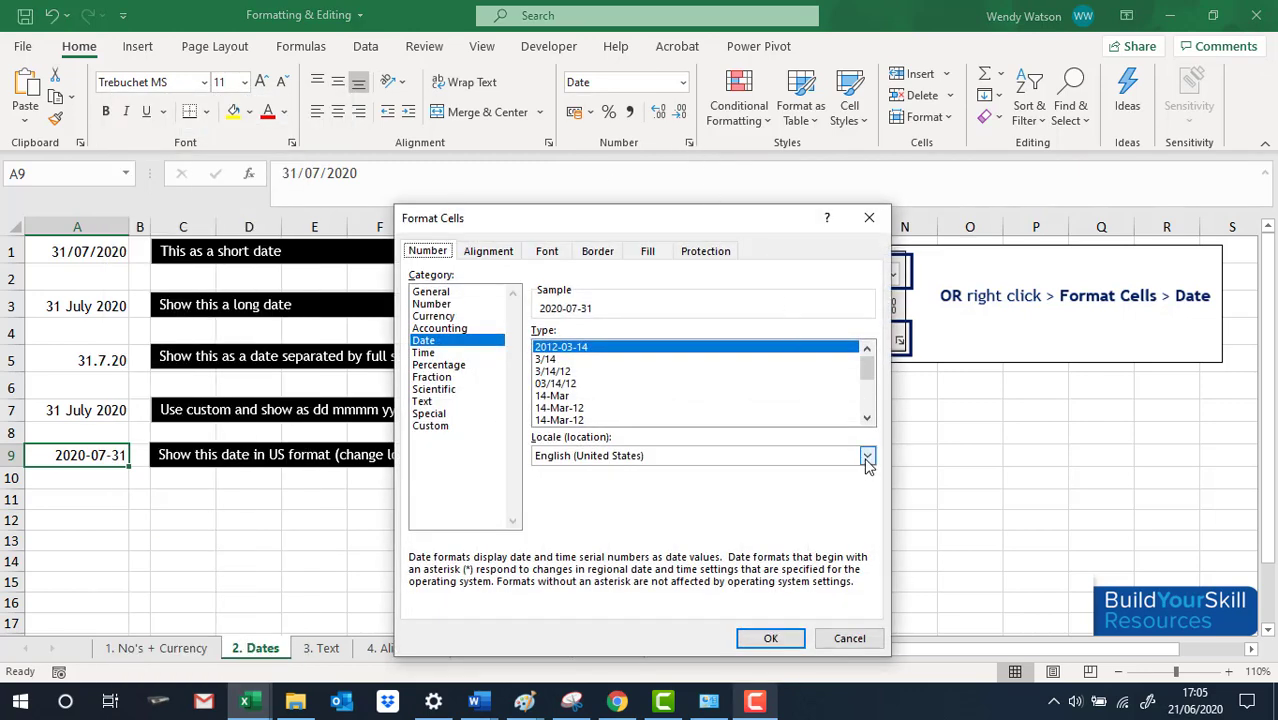
{"action": "left_click", "coordinate": [866, 456]}
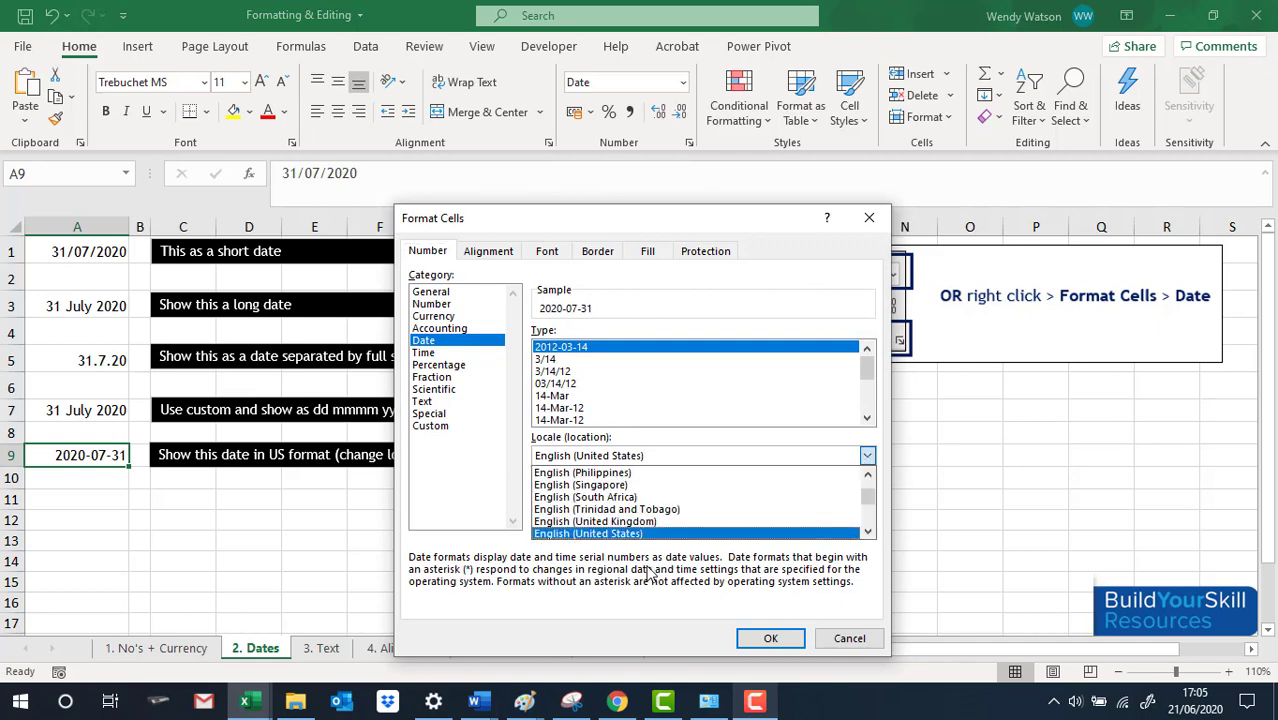
{"action": "left_click", "coordinate": [626, 524]}
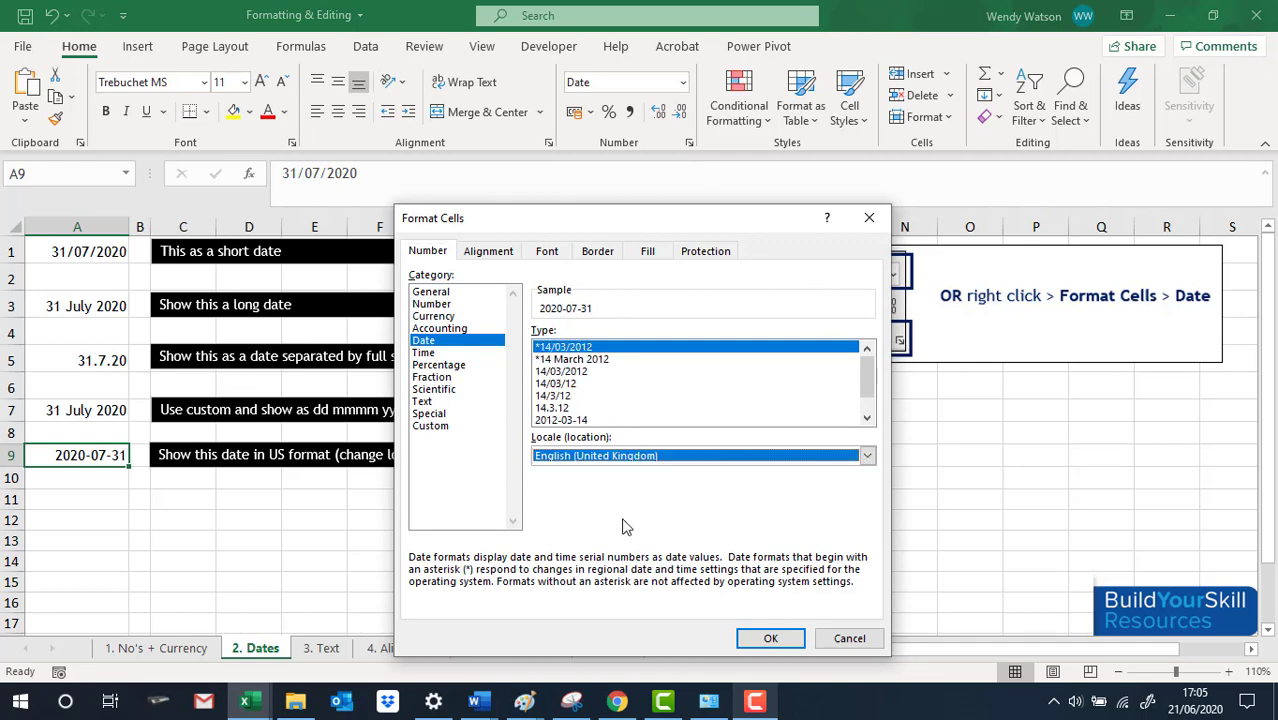
{"action": "left_click", "coordinate": [757, 639]}
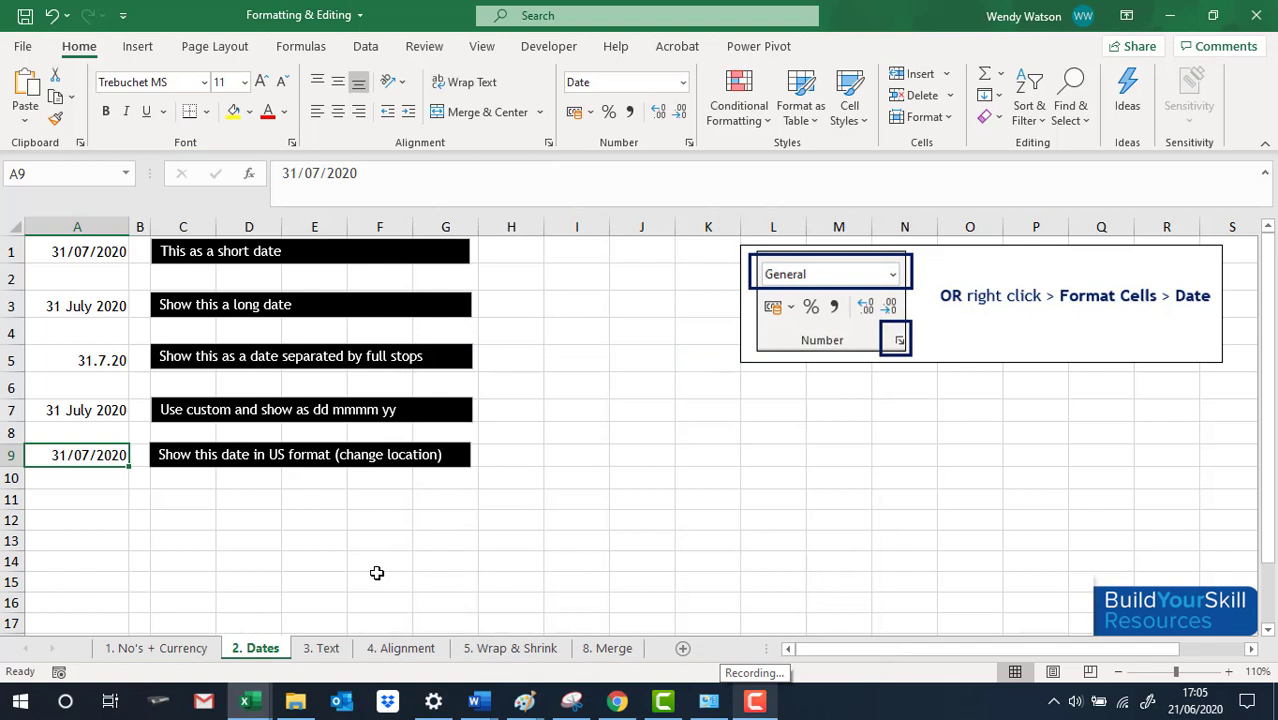
Switch to the 3. Text sheet and set the title The Coffee Pot in cell A1 to font size 20.
{"action": "left_click", "coordinate": [330, 649]}
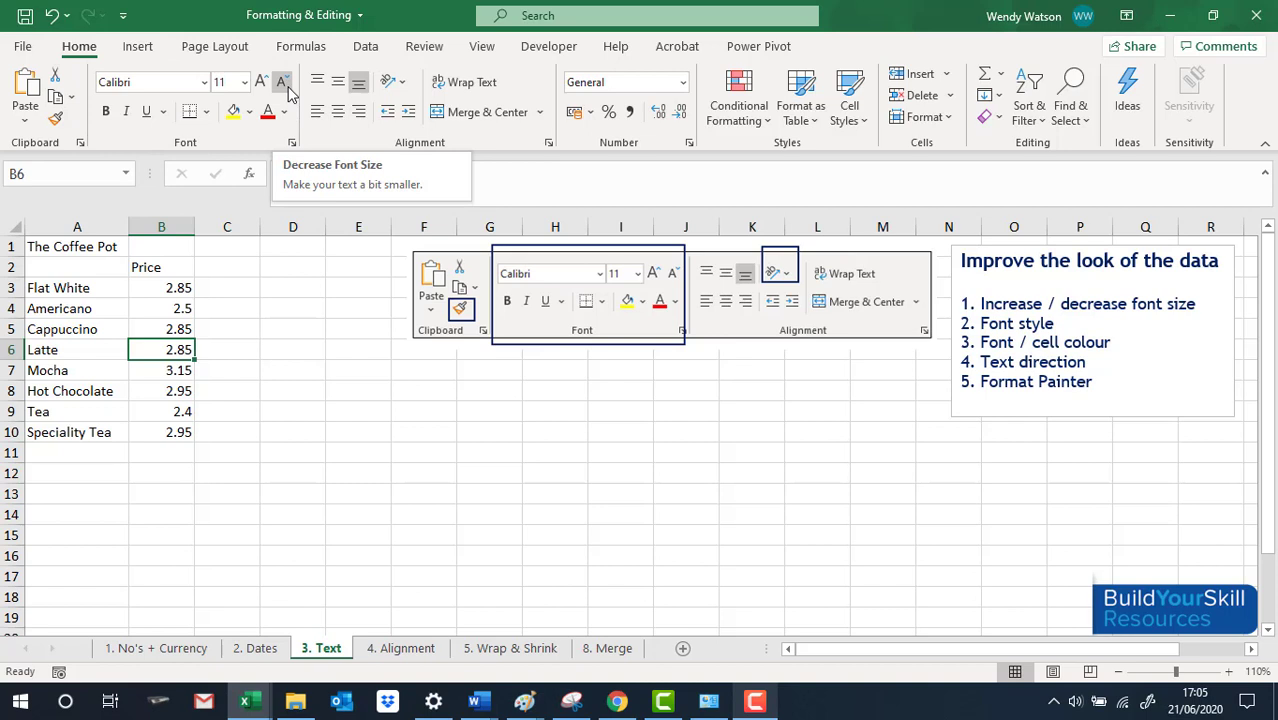
{"action": "left_click", "coordinate": [60, 250]}
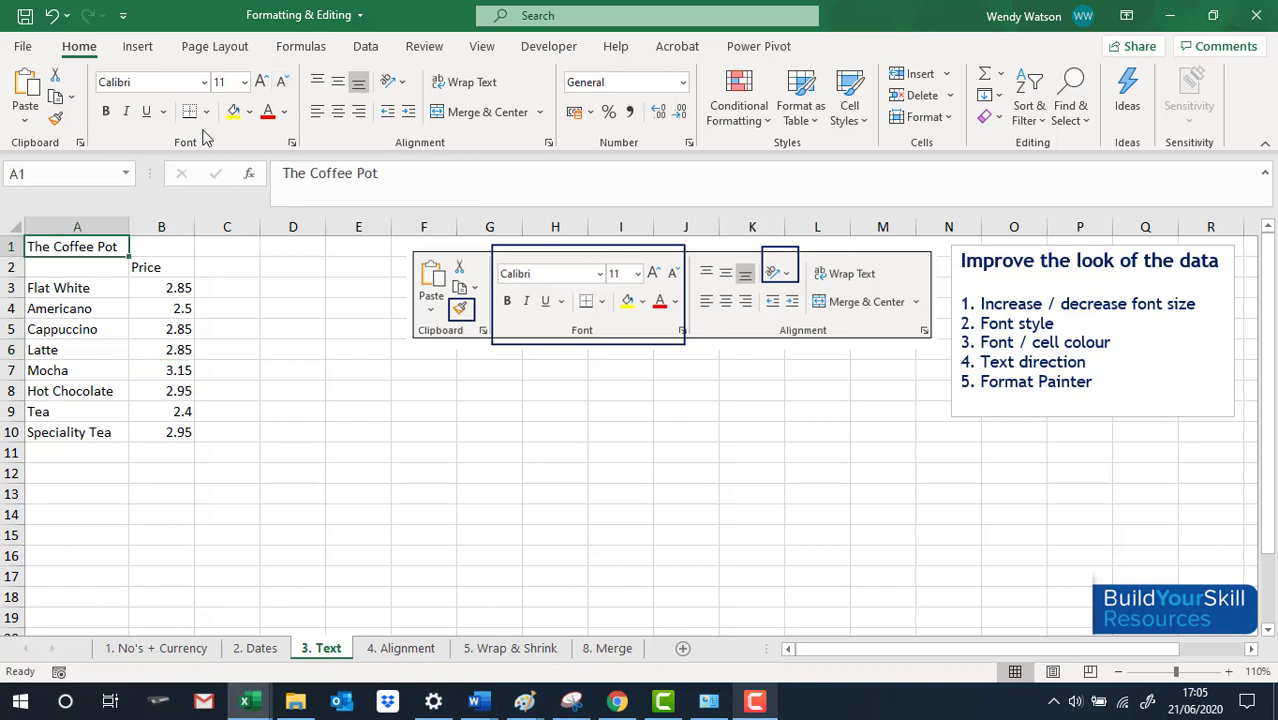
{"action": "left_click", "coordinate": [244, 84]}
{"action": "left_click", "coordinate": [232, 272]}
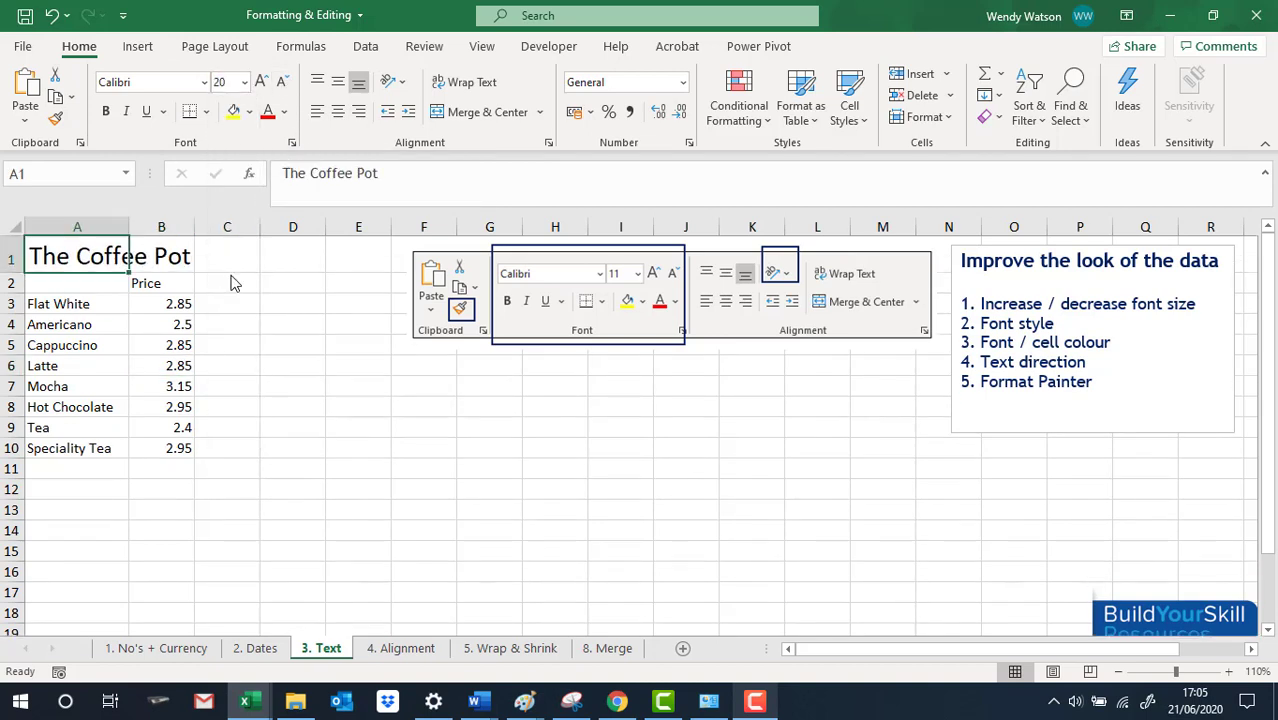
Change the font size of the Price heading in cell B2.
{"action": "left_click", "coordinate": [170, 283]}
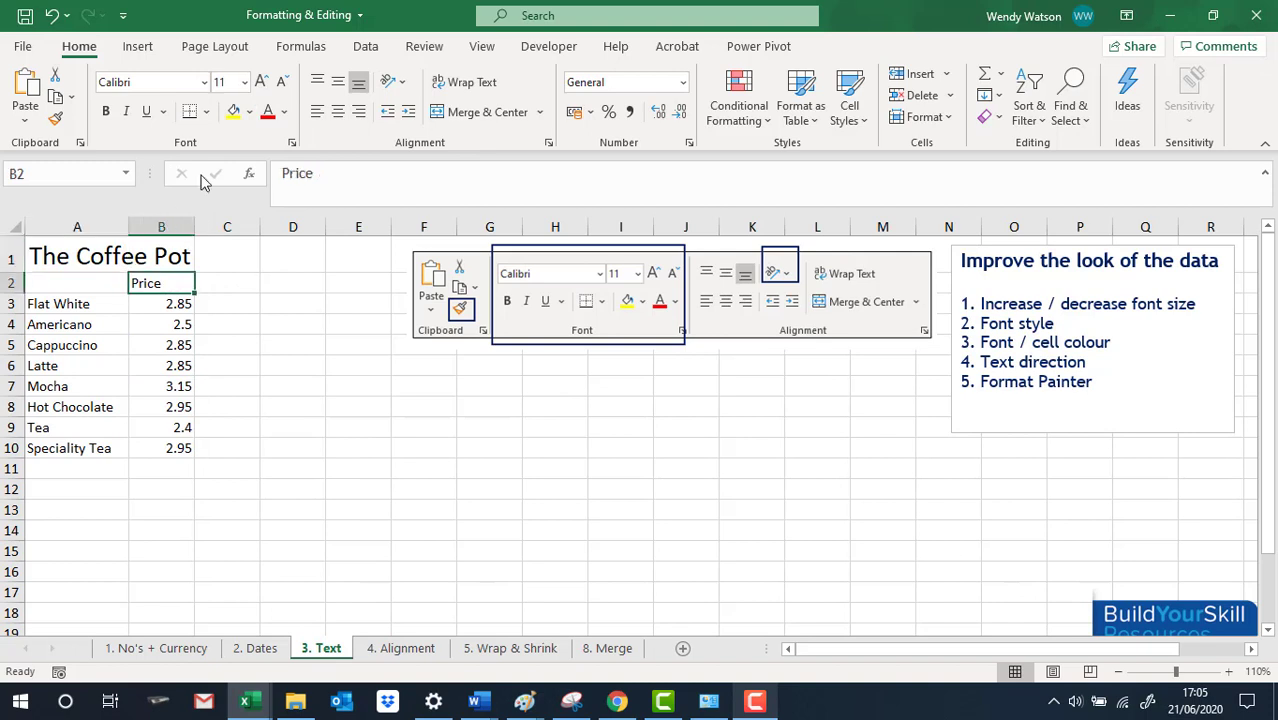
{"action": "left_click", "coordinate": [244, 84]}
{"action": "left_click", "coordinate": [229, 148]}
Increase the font size of the title in cell A1 stepwise to 28, then reduce it to 24.
{"action": "left_click", "coordinate": [125, 258]}
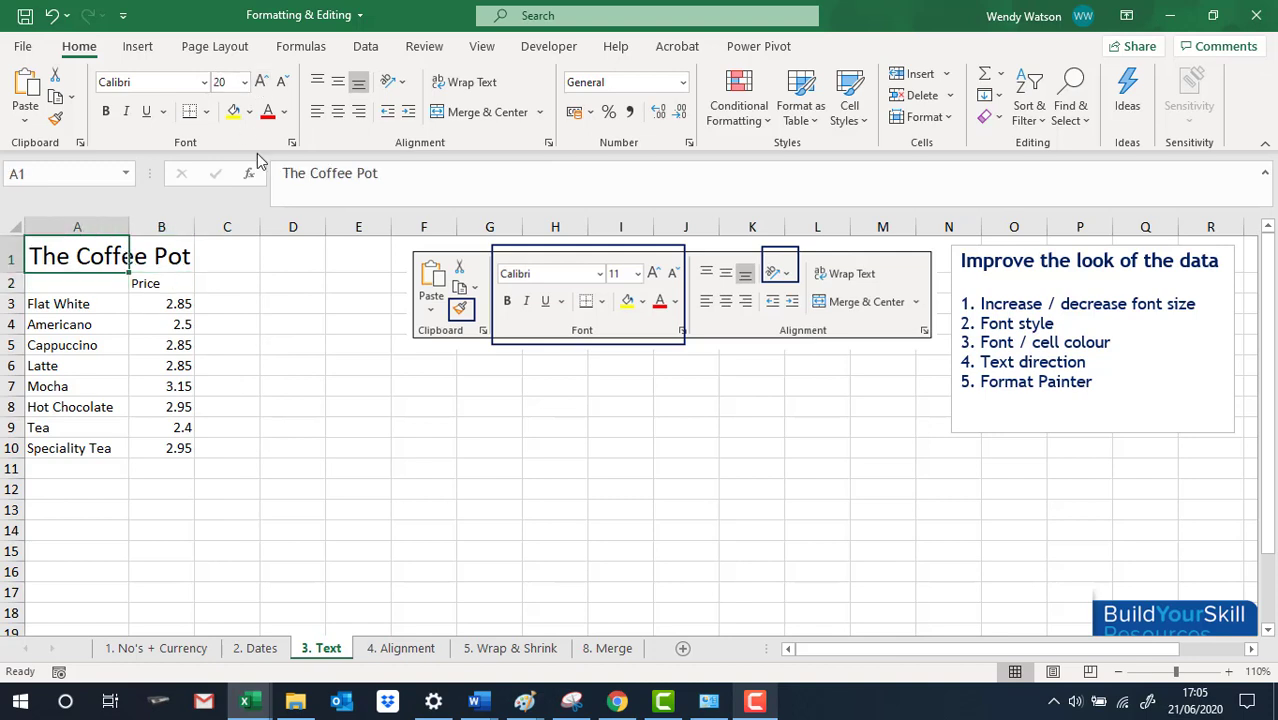
{"action": "left_click", "coordinate": [261, 82]}
{"action": "left_click", "coordinate": [261, 82]}
{"action": "left_click", "coordinate": [261, 82]}
{"action": "left_click", "coordinate": [261, 82]}
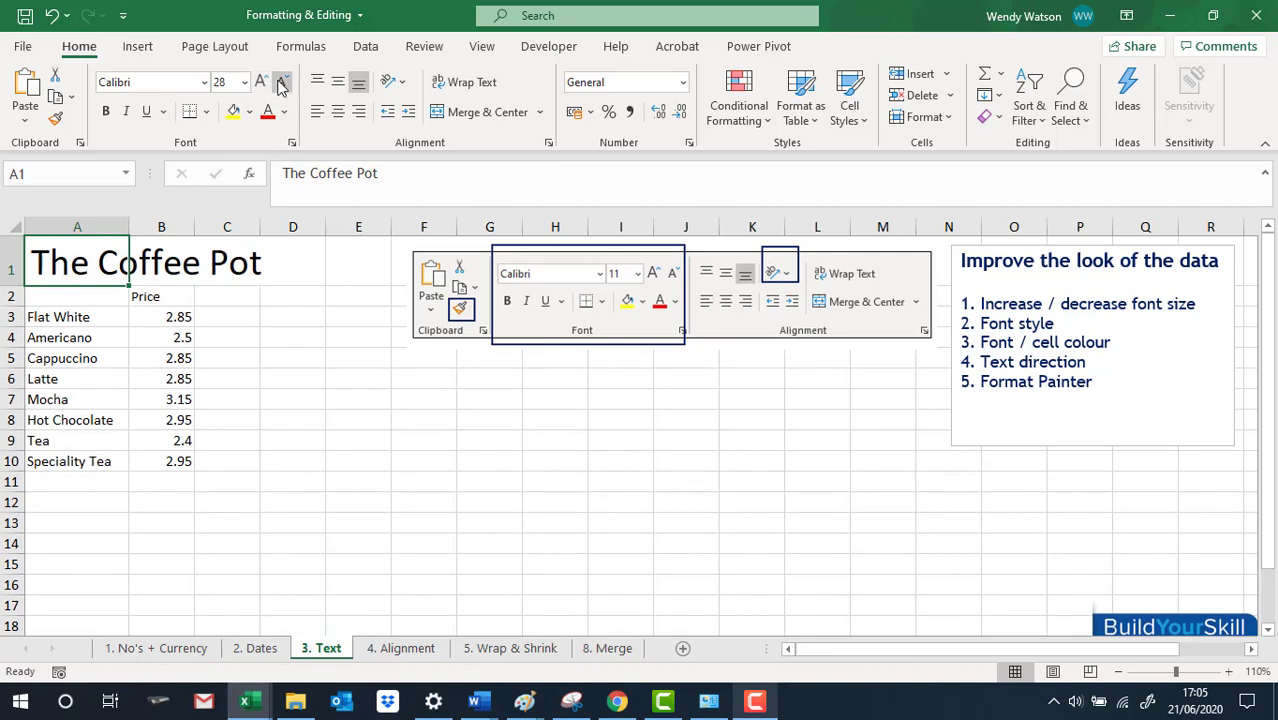
{"action": "left_click", "coordinate": [282, 83]}
{"action": "left_click", "coordinate": [282, 83]}
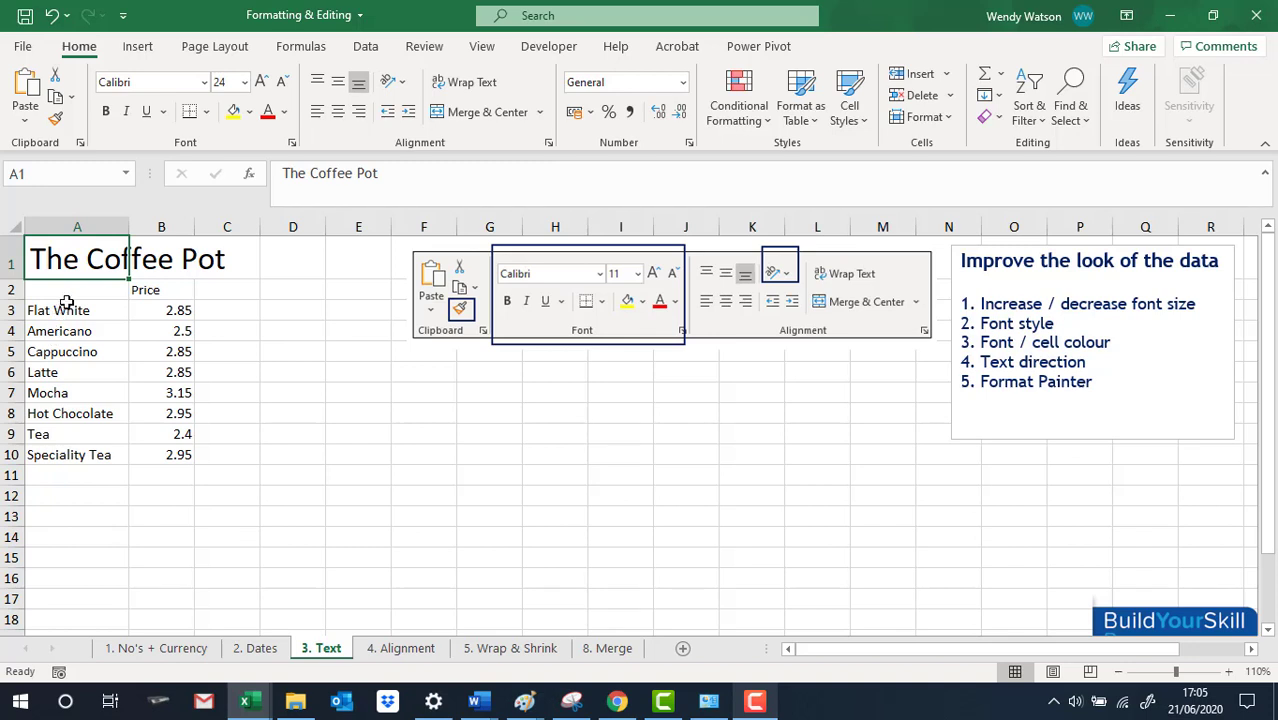
Format the drink names in A3:A10 with the Aldhabi font at size 22.
{"action": "left_click_drag", "start_coordinate": [67, 307], "coordinate": [57, 455]}
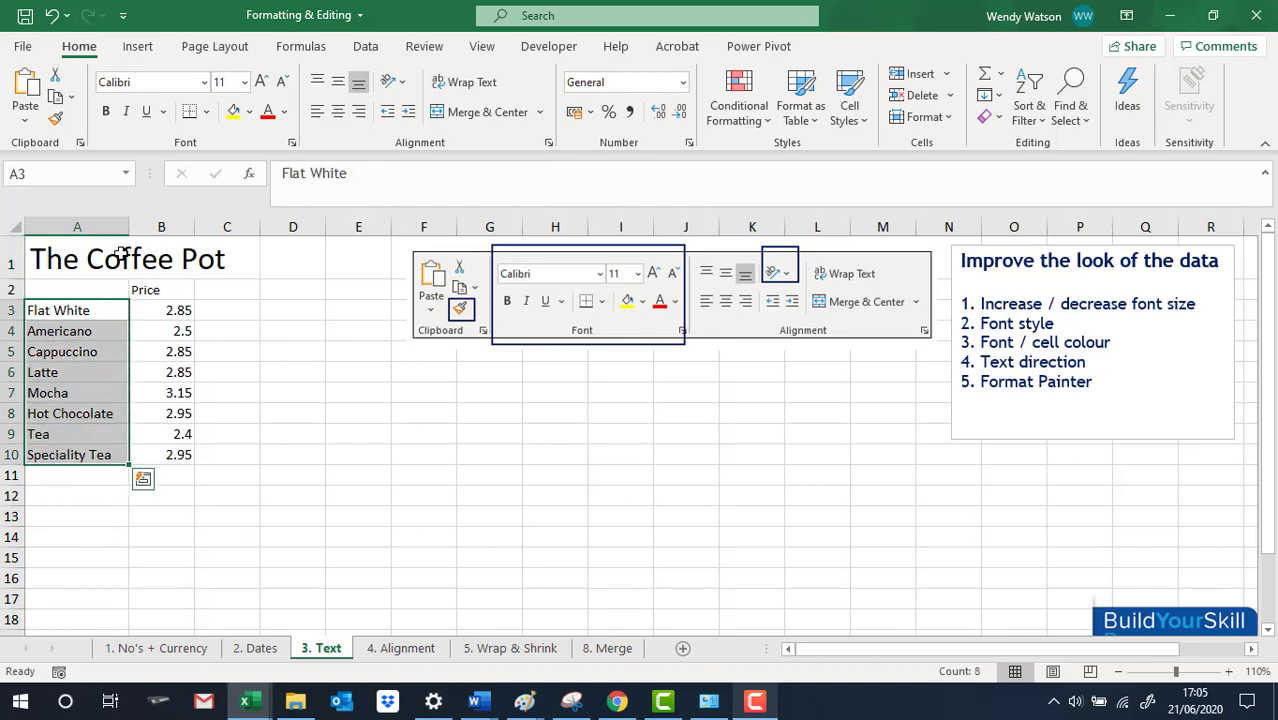
{"action": "left_click", "coordinate": [205, 82]}
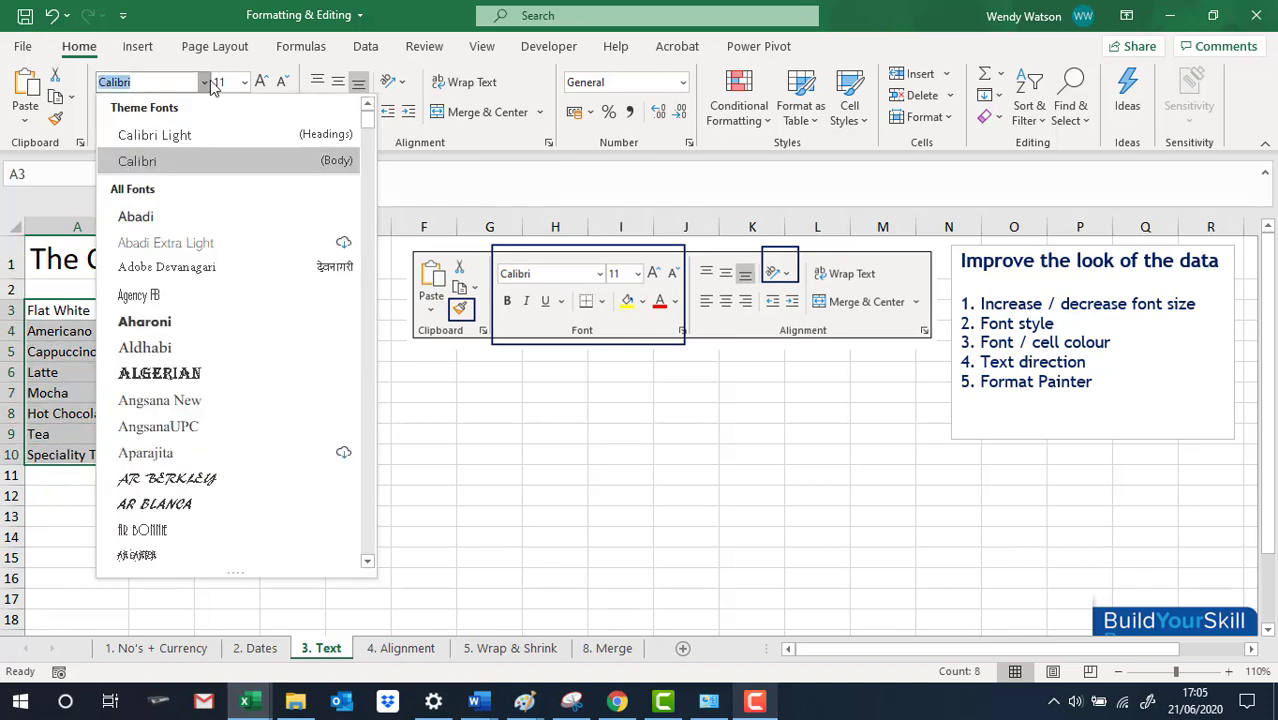
{"action": "left_click", "coordinate": [143, 348]}
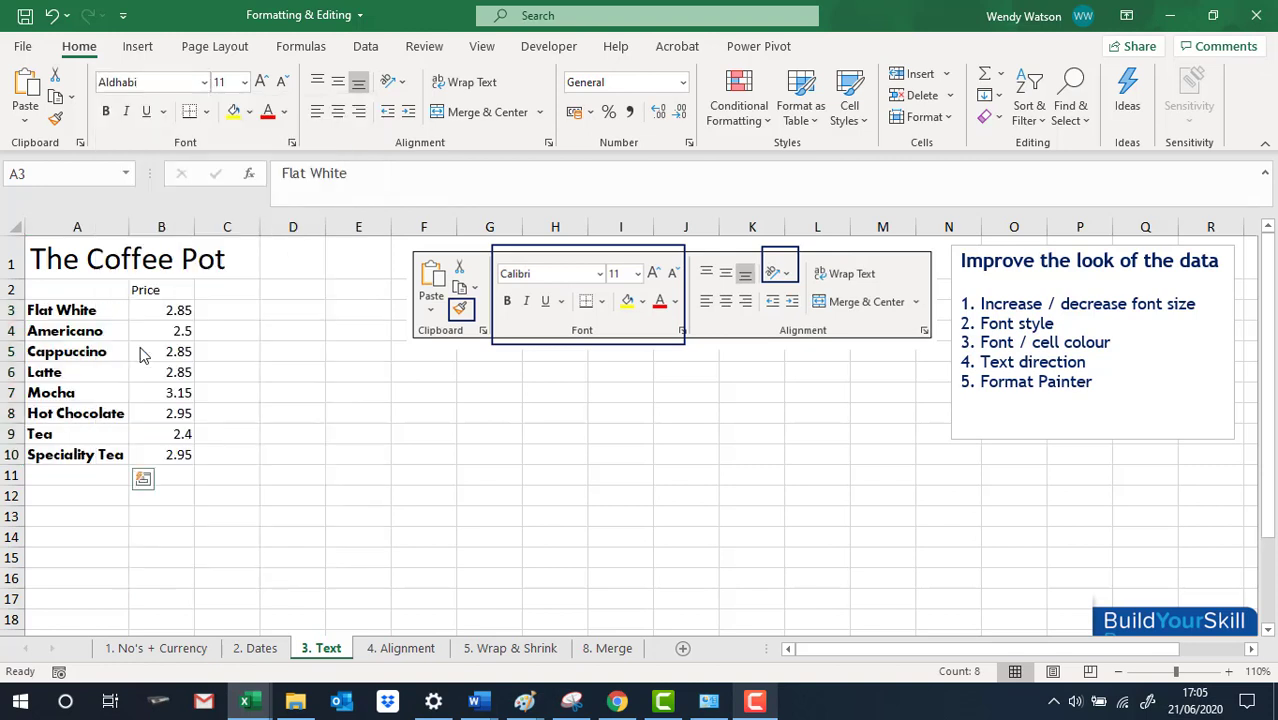
{"action": "left_click", "coordinate": [244, 82]}
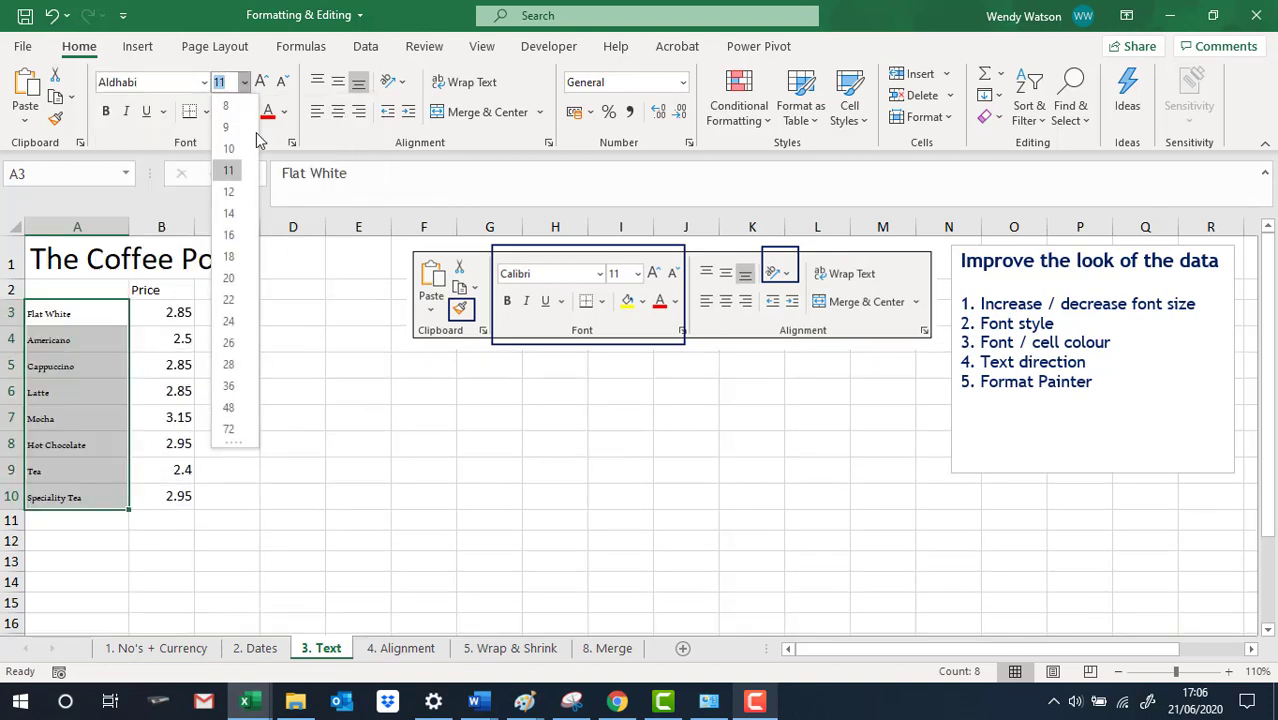
{"action": "left_click", "coordinate": [229, 300]}
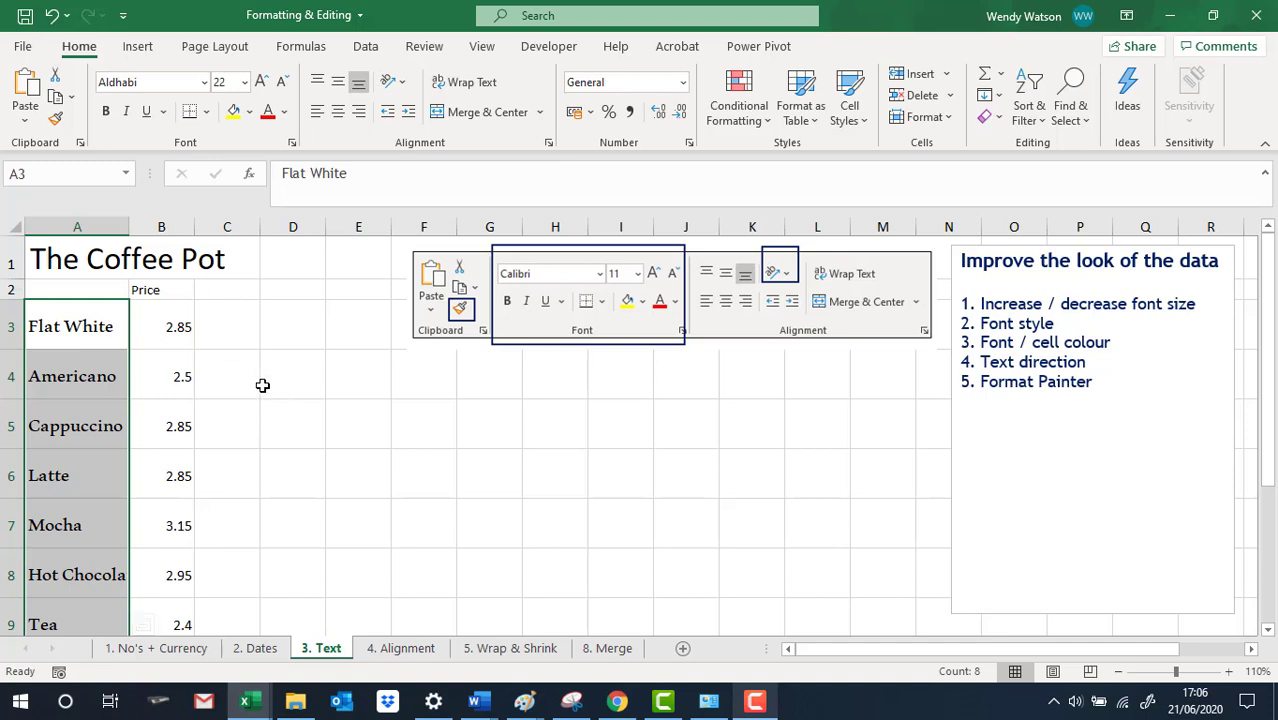
Change the font of the entire worksheet to Arial.
{"action": "left_click", "coordinate": [8, 228]}
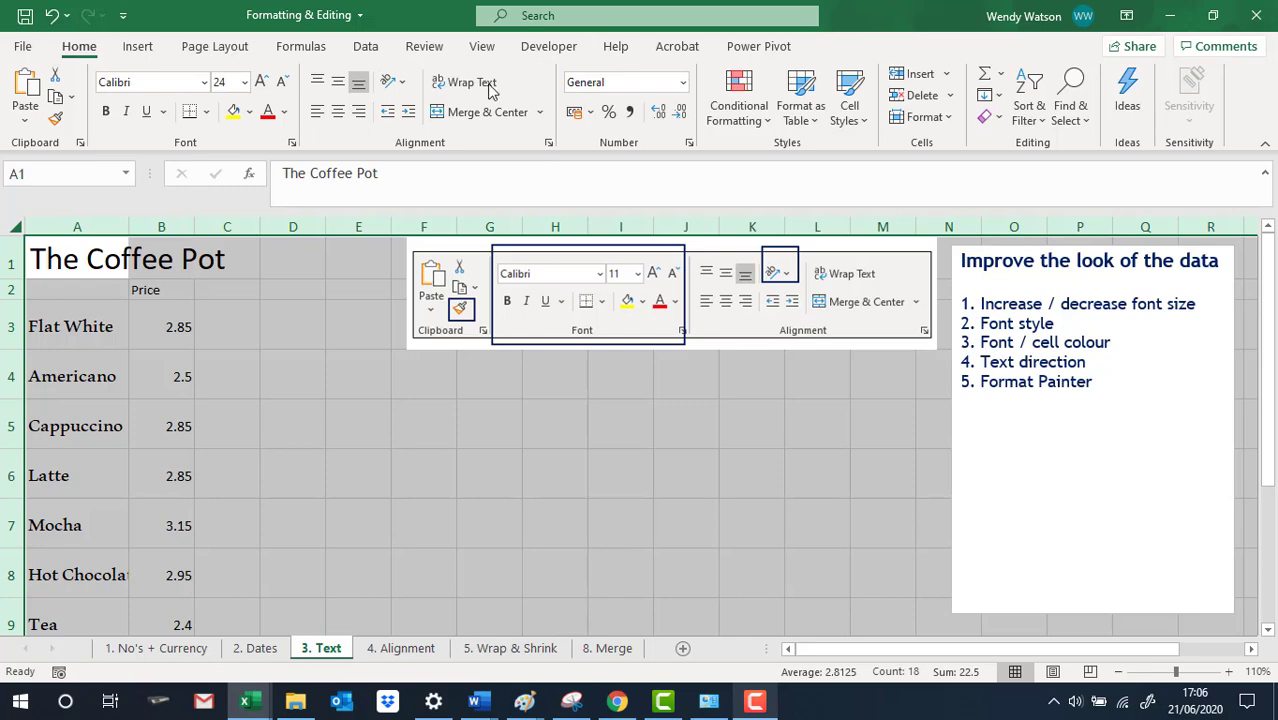
{"action": "left_click", "coordinate": [203, 82]}
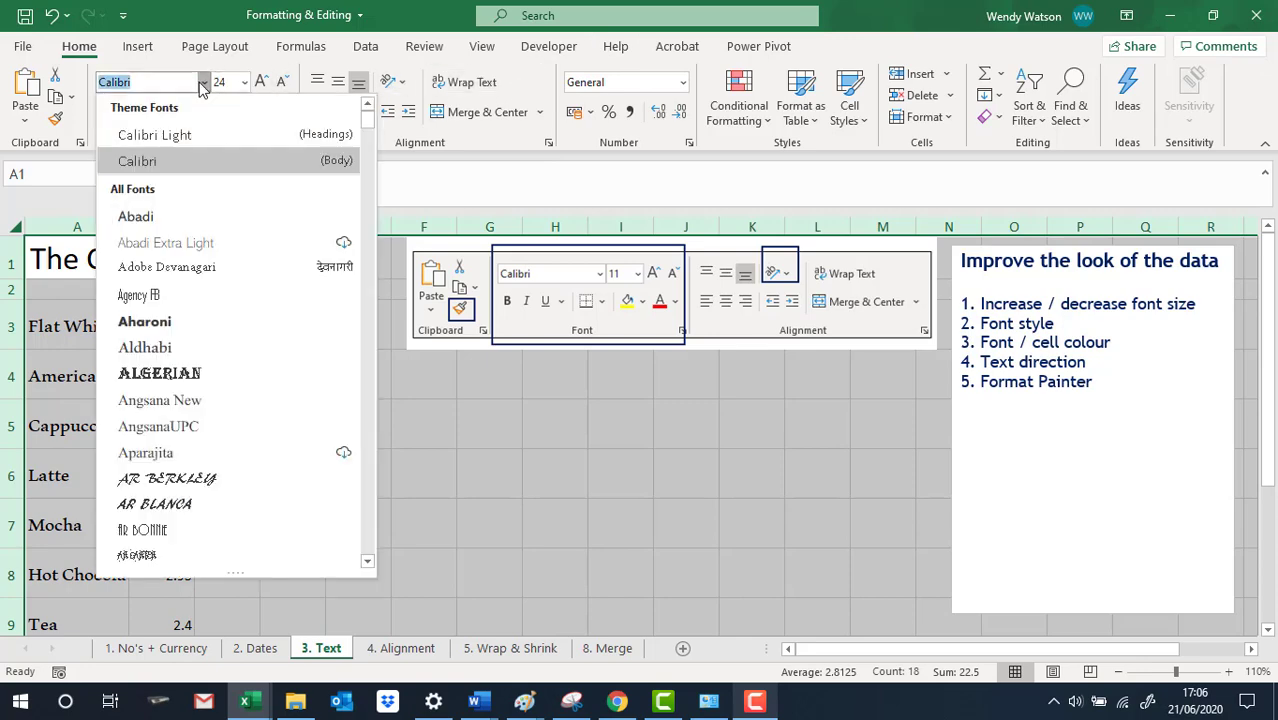
{"action": "scroll", "coordinate": [183, 390], "scroll_direction": "down", "scroll_amount": 5}
{"action": "scroll", "coordinate": [183, 390], "scroll_direction": "down", "scroll_amount": 3}
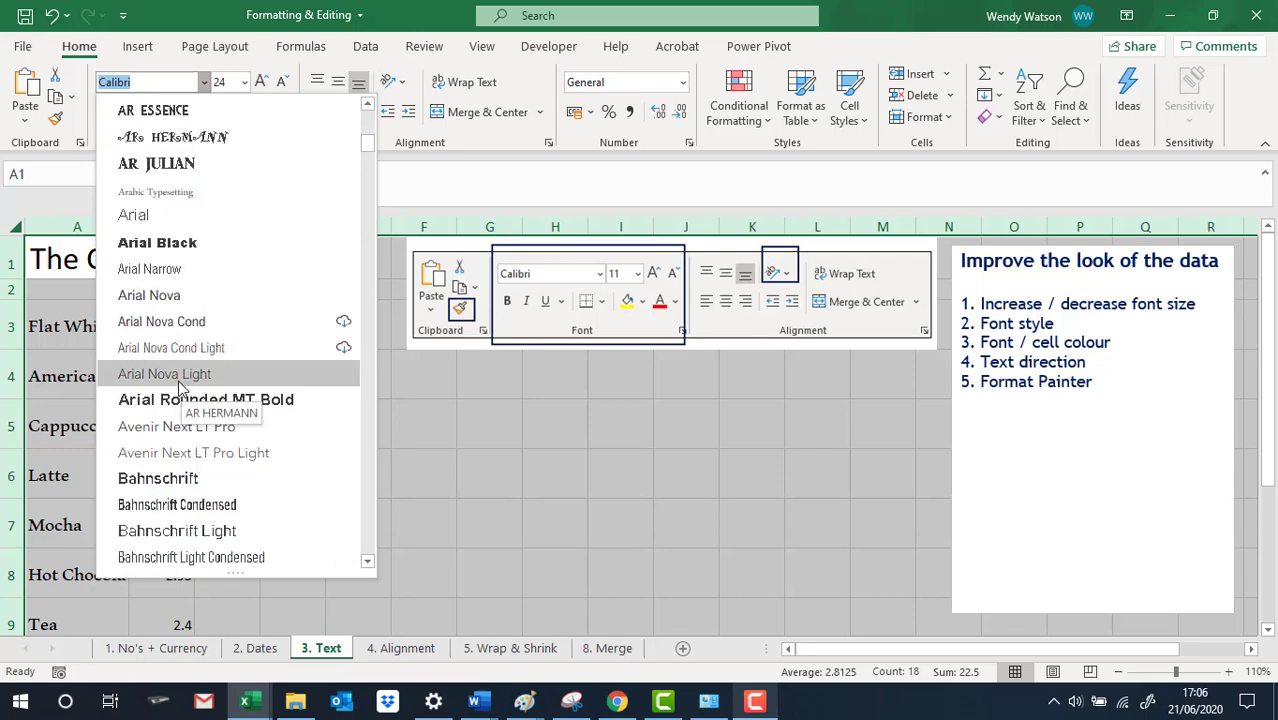
{"action": "left_click", "coordinate": [138, 218]}
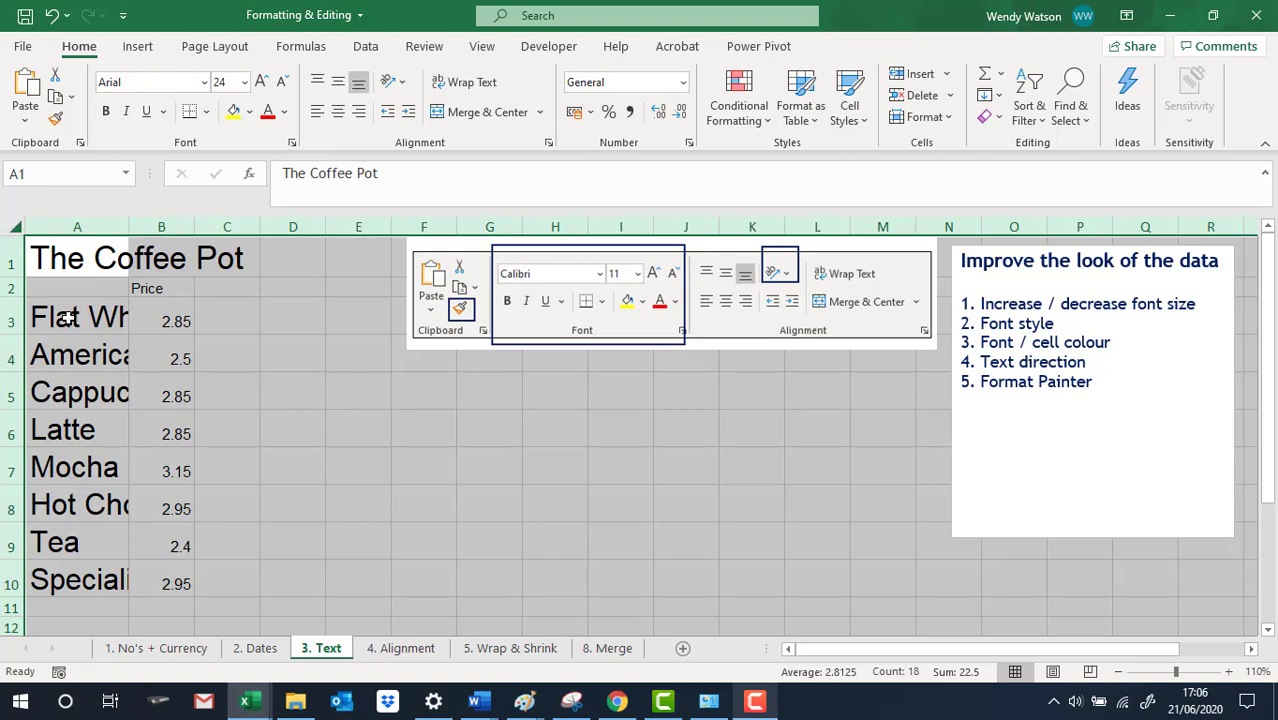
Set the font size of the drink names in A3:A10 to 16.
{"action": "left_click_drag", "start_coordinate": [67, 318], "coordinate": [70, 572]}
{"action": "left_click", "coordinate": [244, 81]}
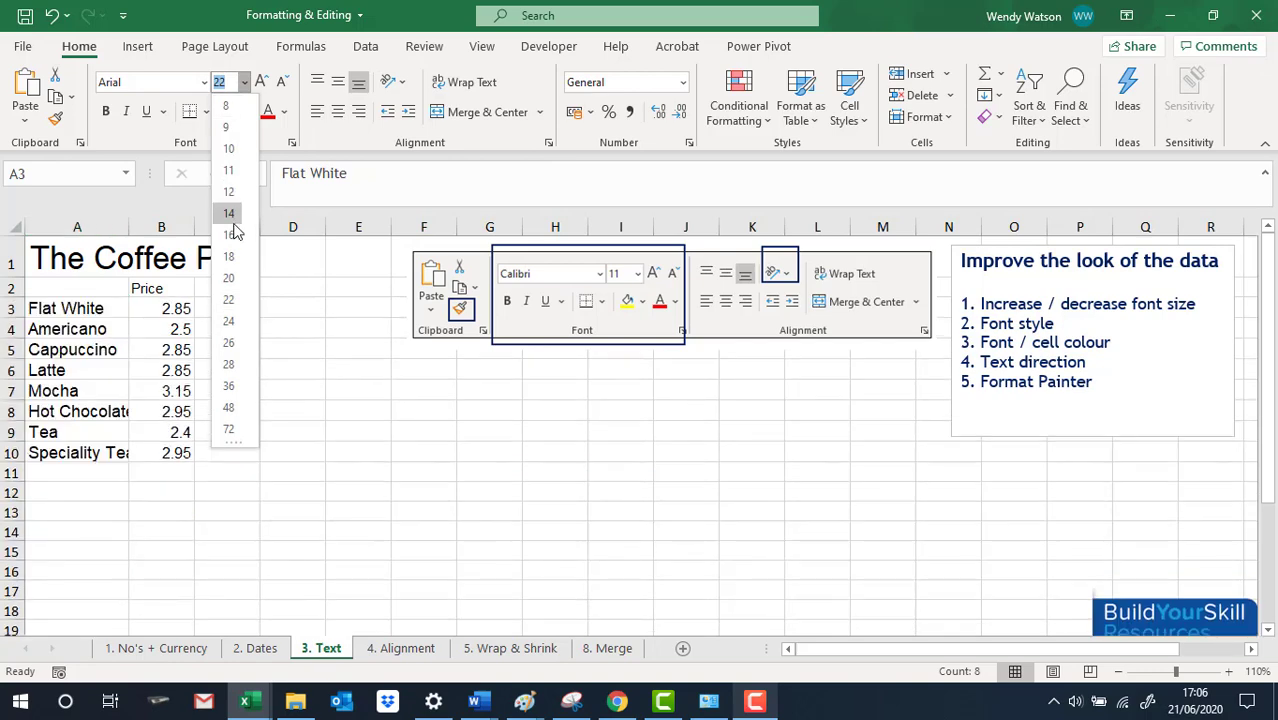
{"action": "left_click", "coordinate": [229, 217]}
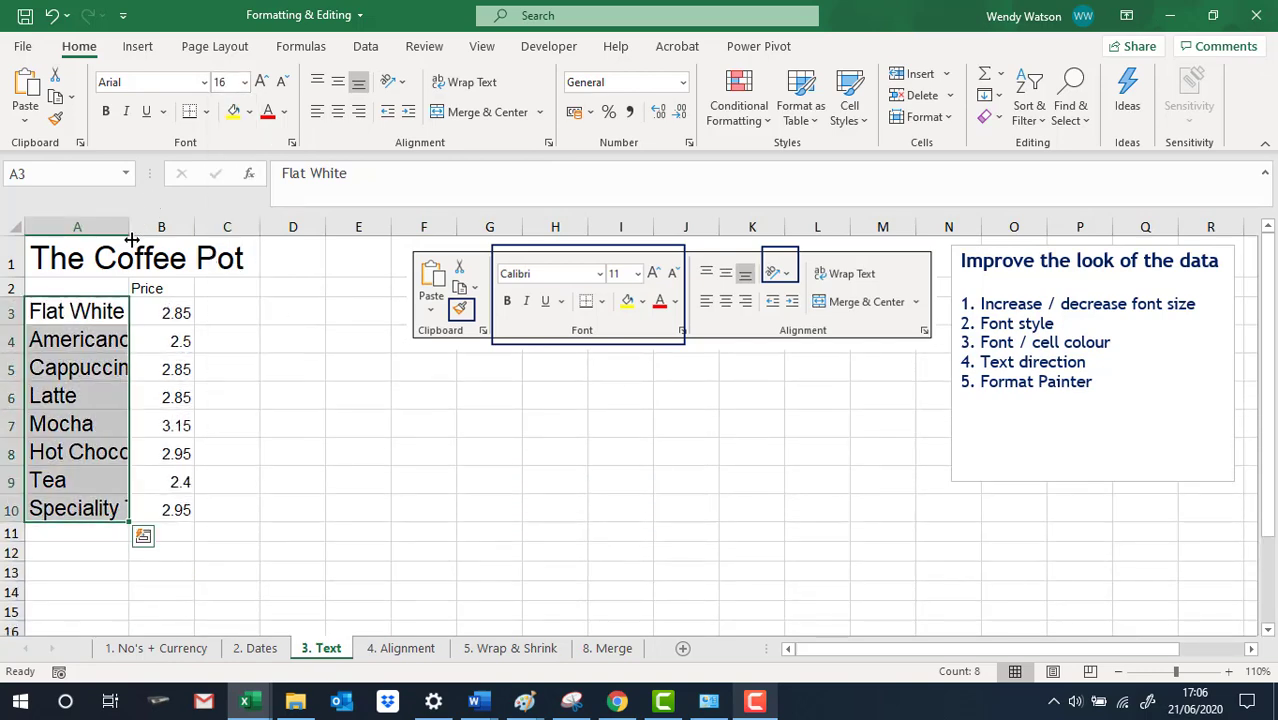
Set the font size of the drink names in A3:A10 to 14 and fit column A's width to its contents.
{"action": "left_click", "coordinate": [246, 83]}
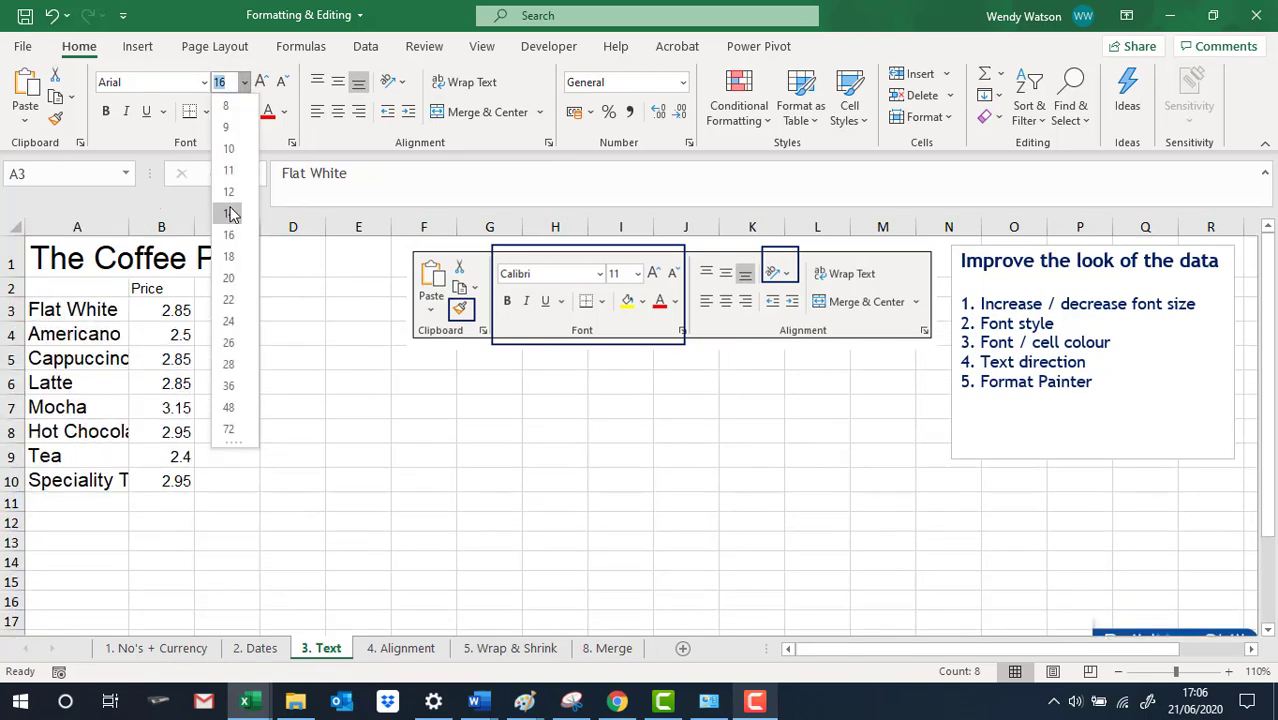
{"action": "left_click", "coordinate": [230, 202]}
{"action": "left_click", "coordinate": [265, 330]}
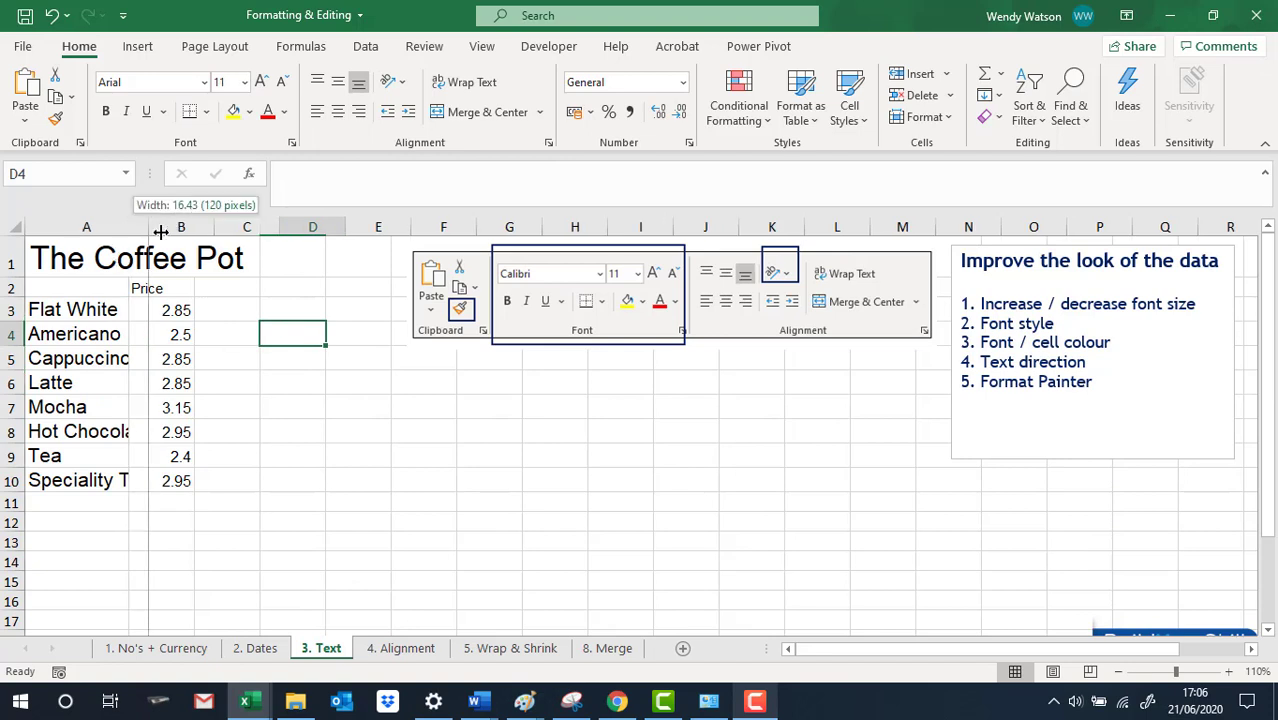
{"action": "double_click", "coordinate": [128, 227]}
Fill the drink names in A3:A10 with yellow and change the font colour of the prices in B3:B10 to purple.
{"action": "left_click_drag", "start_coordinate": [40, 310], "coordinate": [62, 490]}
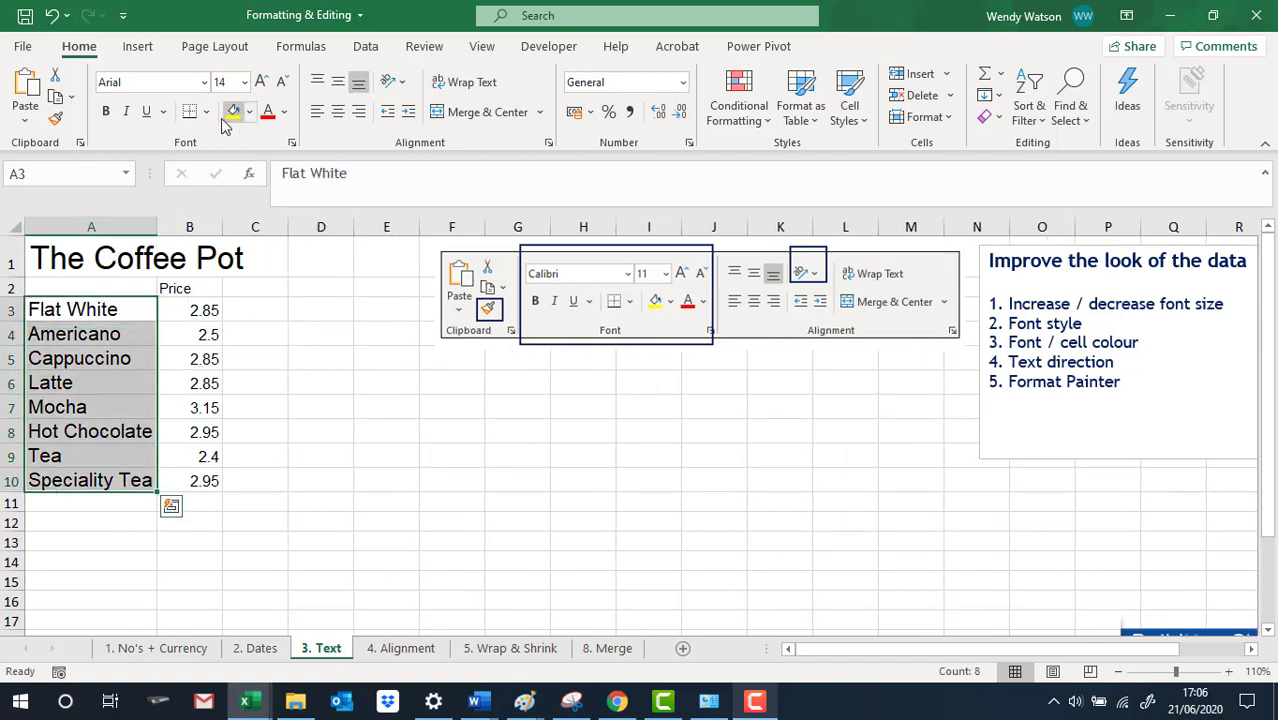
{"action": "left_click", "coordinate": [234, 111]}
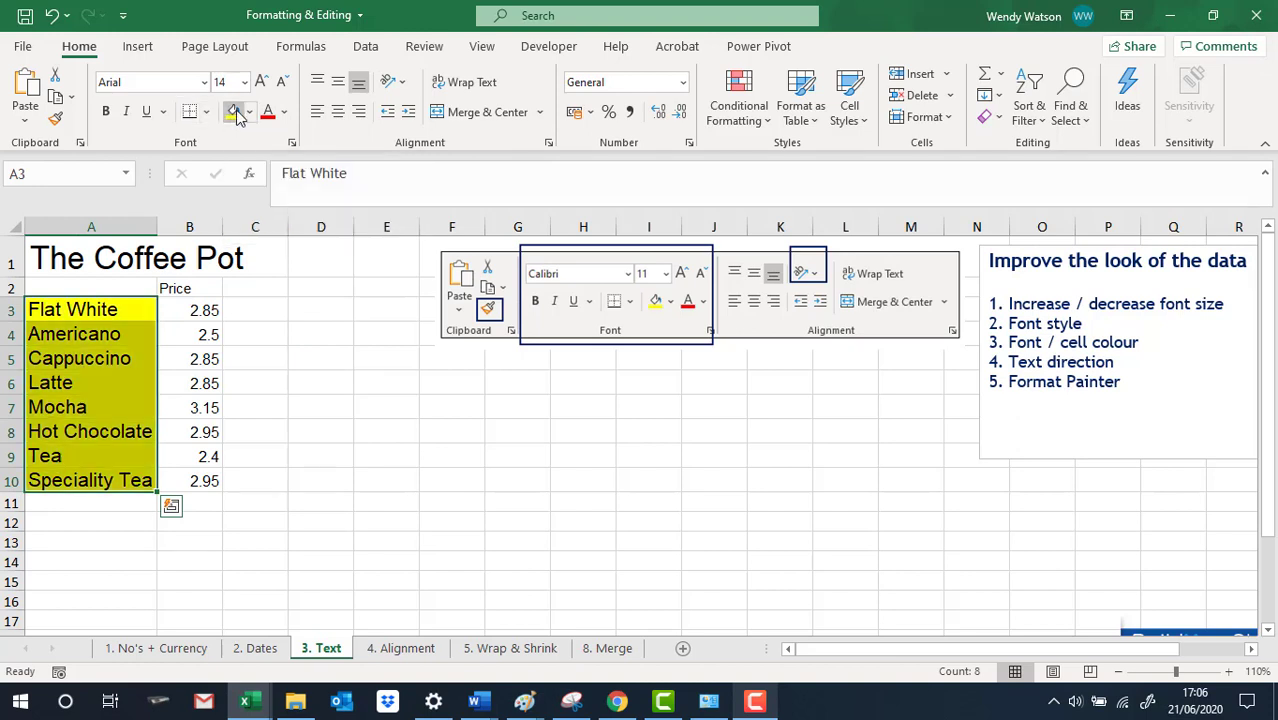
{"action": "left_click", "coordinate": [197, 312]}
{"action": "left_click_drag", "start_coordinate": [199, 333], "coordinate": [190, 482]}
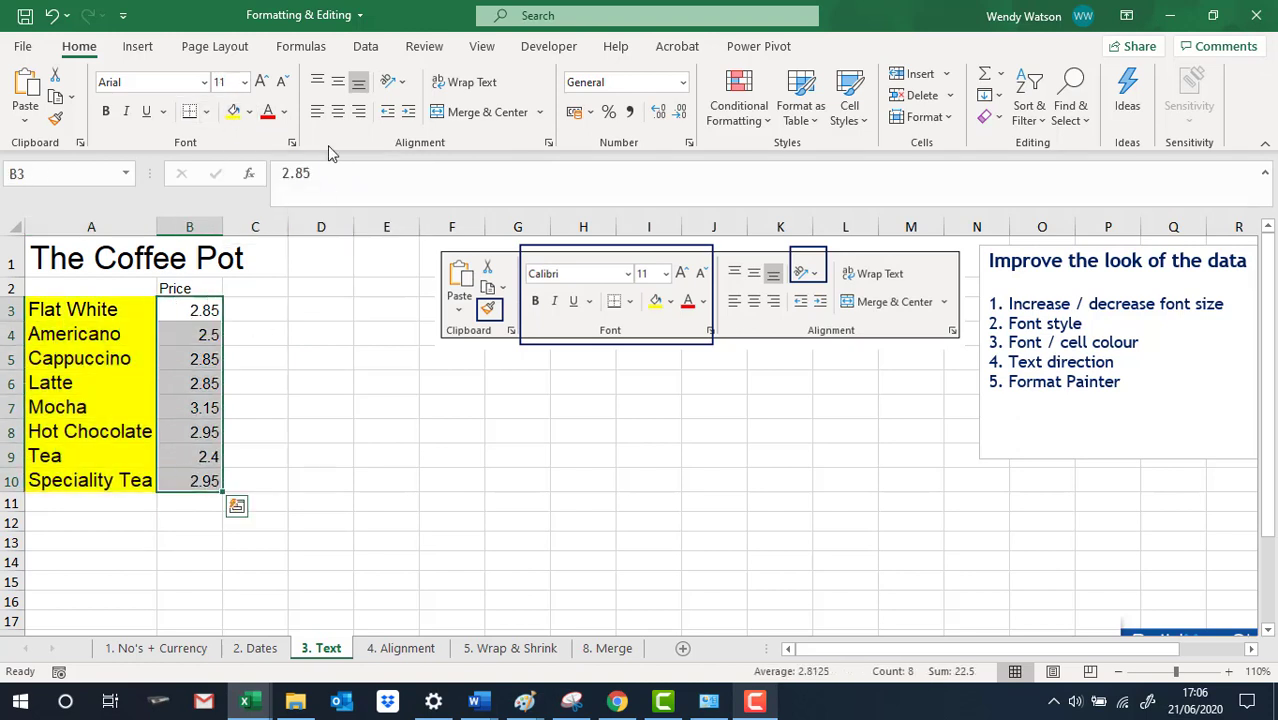
{"action": "left_click", "coordinate": [284, 111]}
{"action": "left_click", "coordinate": [410, 316]}
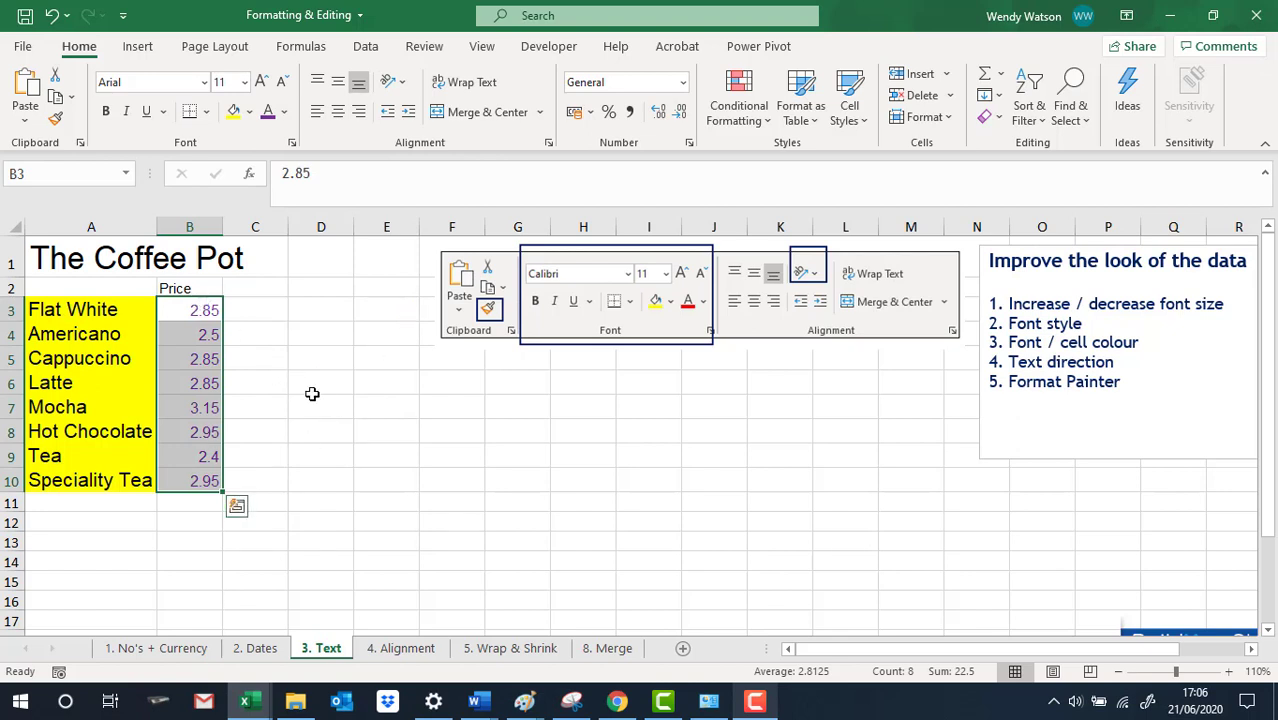
{"action": "left_click", "coordinate": [301, 387]}
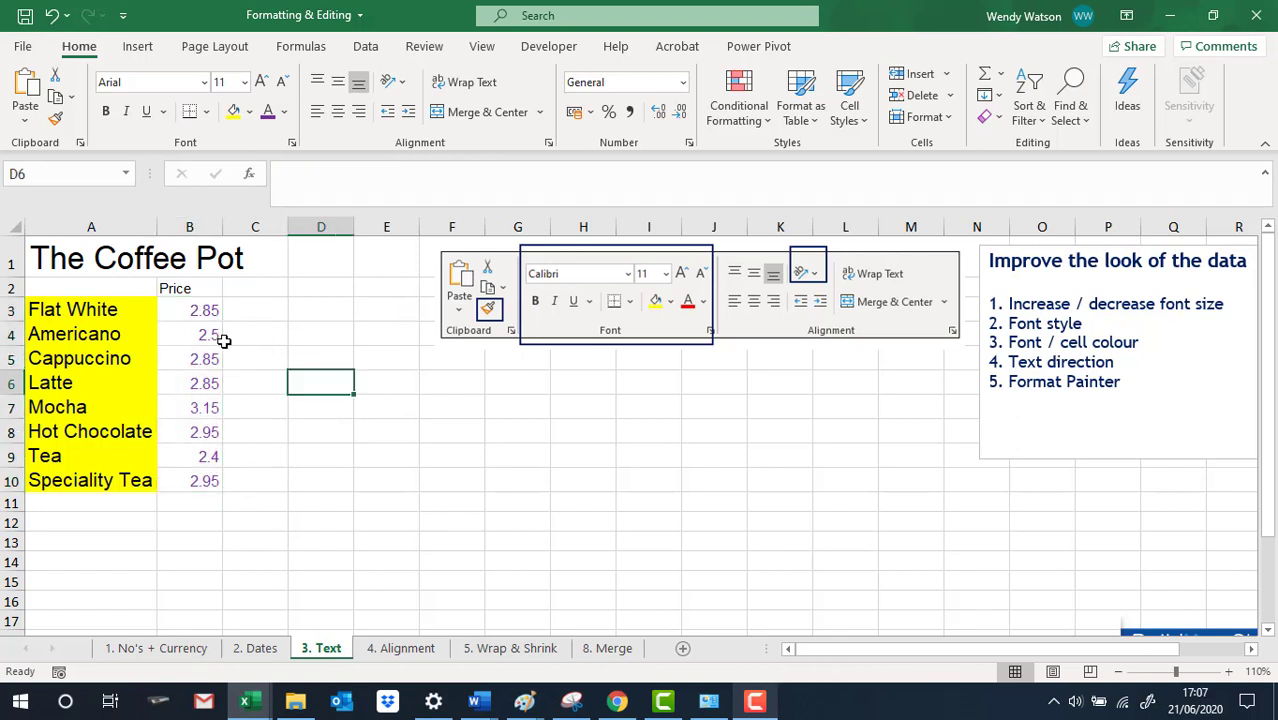
Try the Angle Counterclockwise, Angle Clockwise and Vertical Text orientations on the Price heading in B2.
{"action": "left_click", "coordinate": [181, 288]}
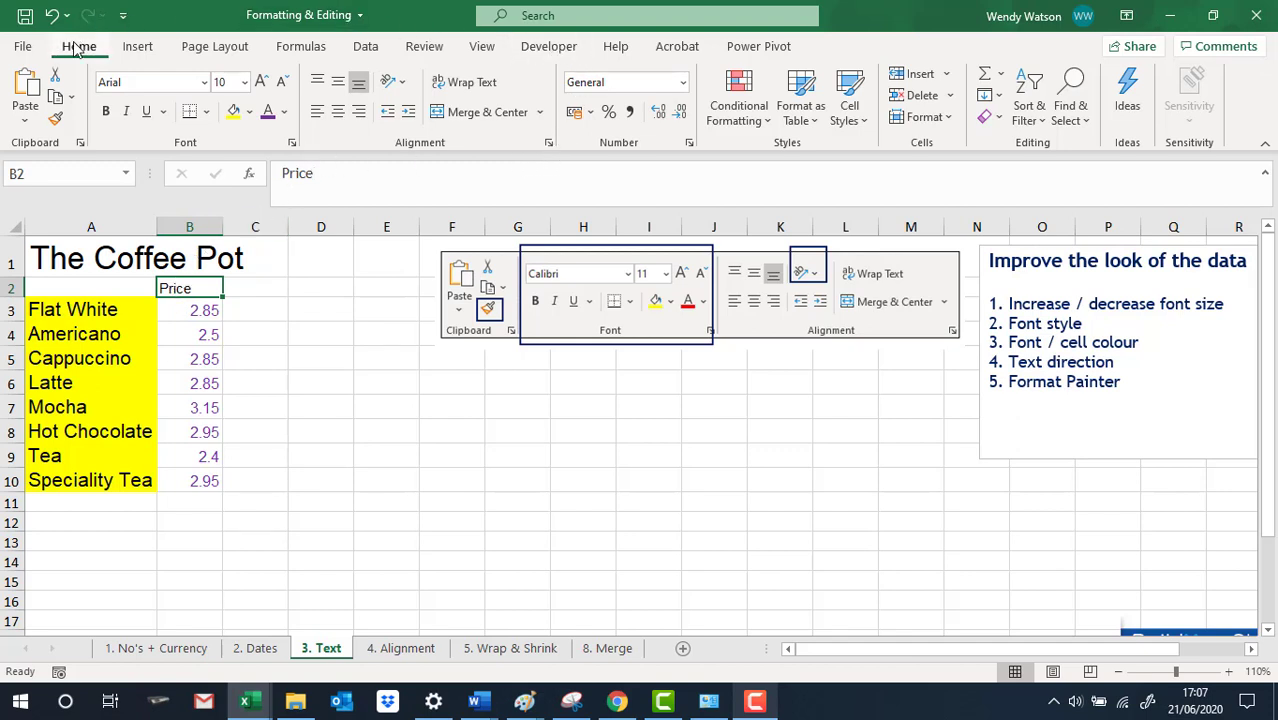
{"action": "left_click", "coordinate": [404, 84]}
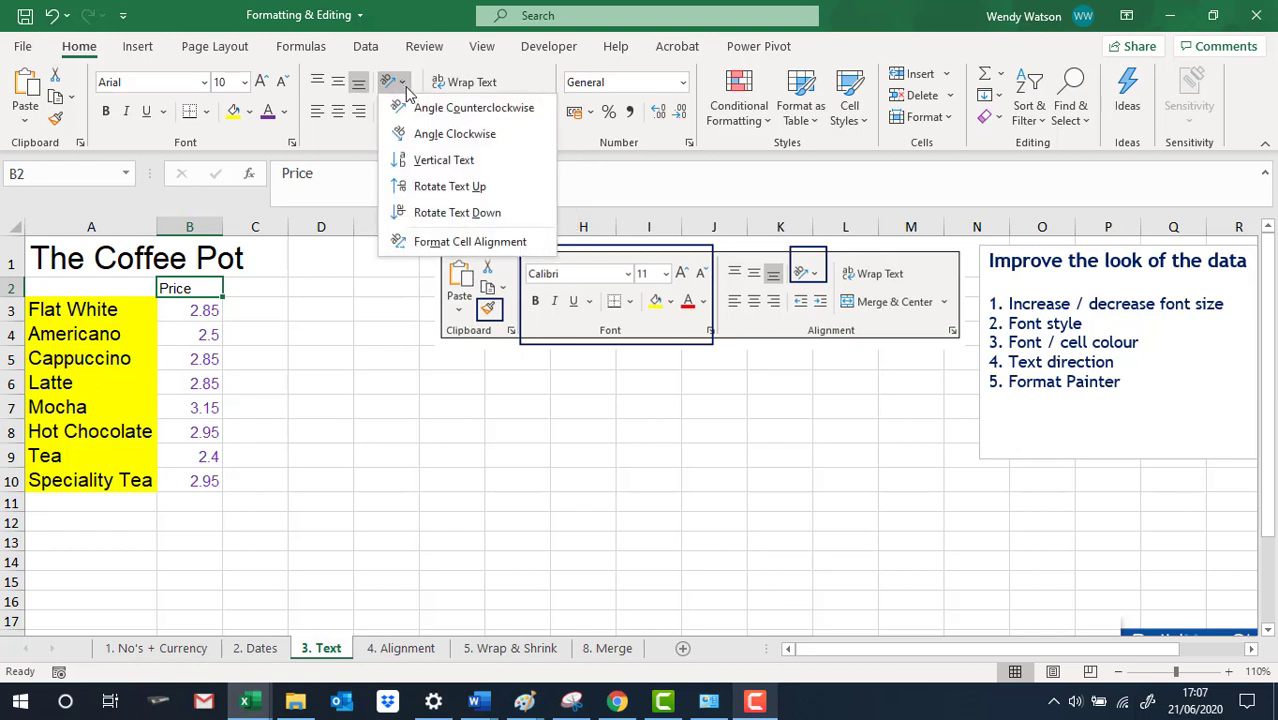
{"action": "left_click", "coordinate": [425, 110]}
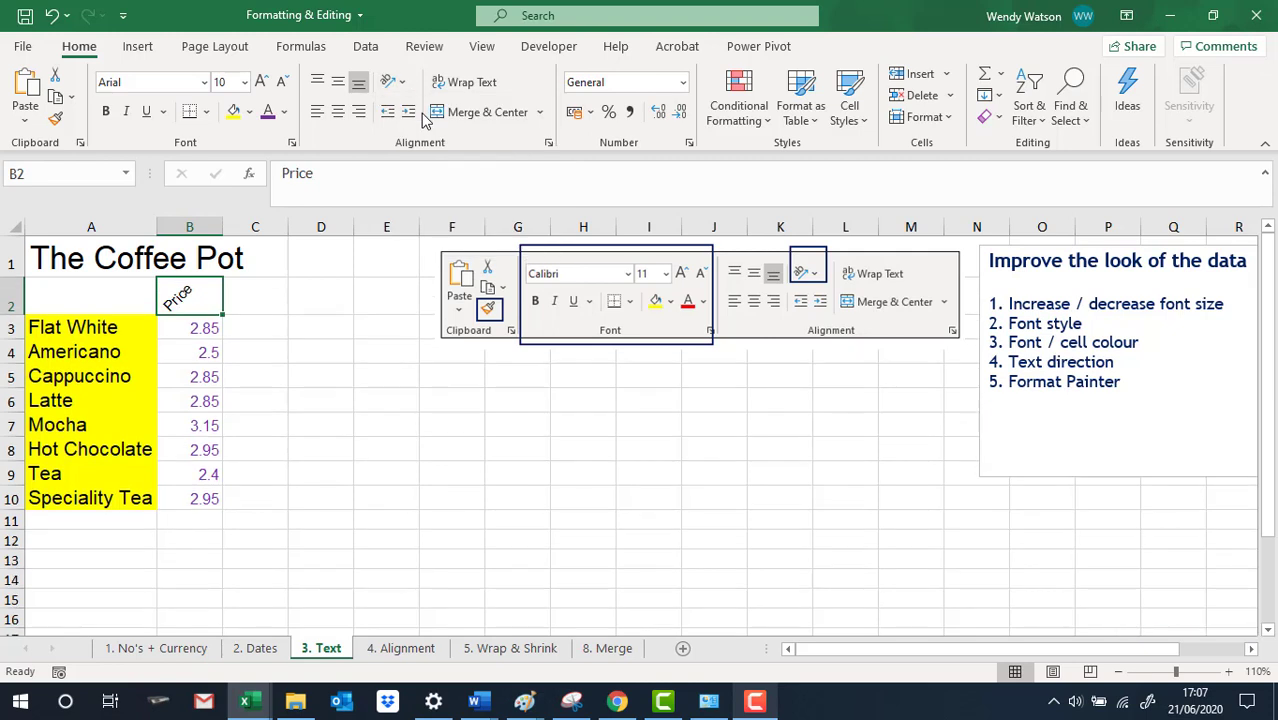
{"action": "left_click", "coordinate": [395, 82]}
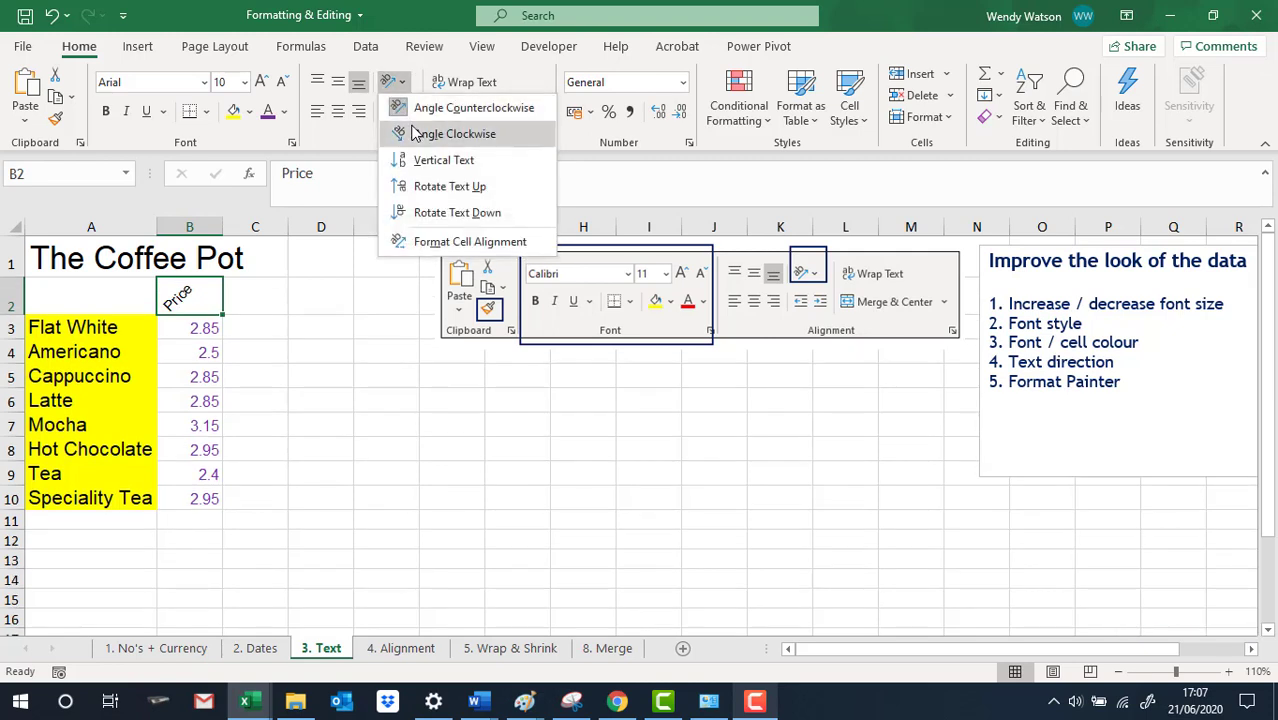
{"action": "left_click", "coordinate": [410, 130]}
{"action": "left_click", "coordinate": [395, 82]}
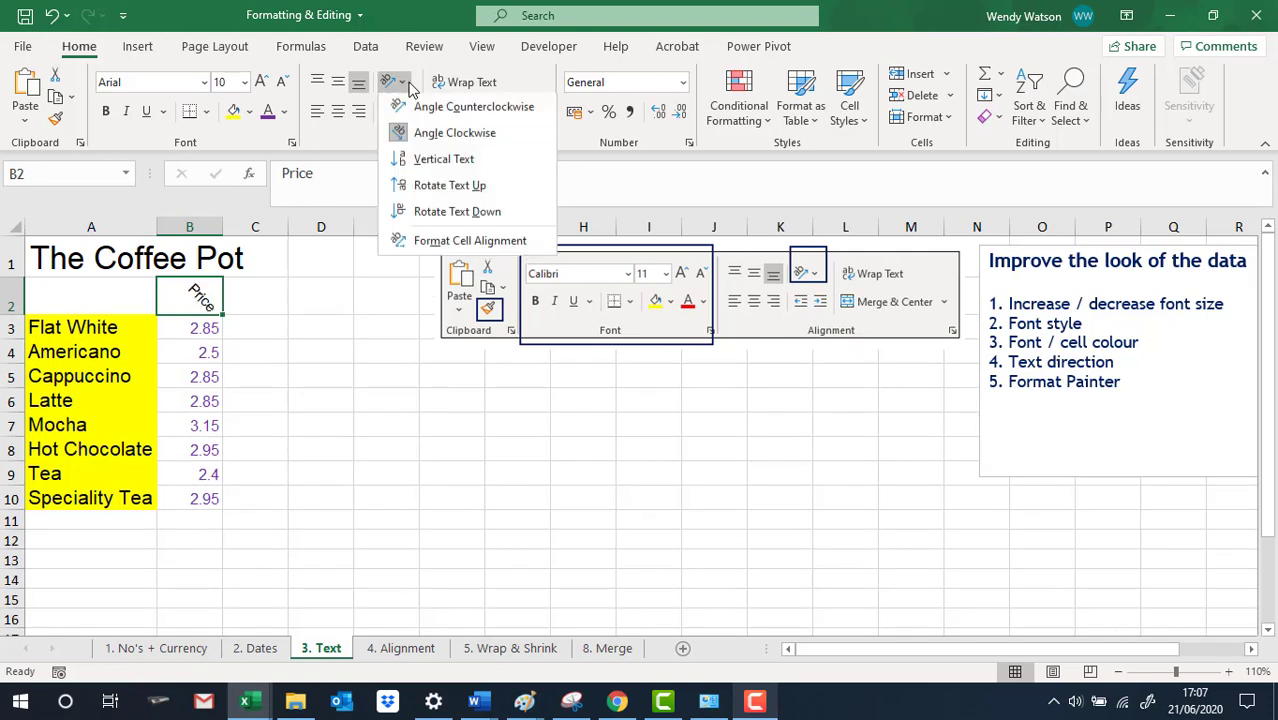
{"action": "left_click", "coordinate": [420, 162]}
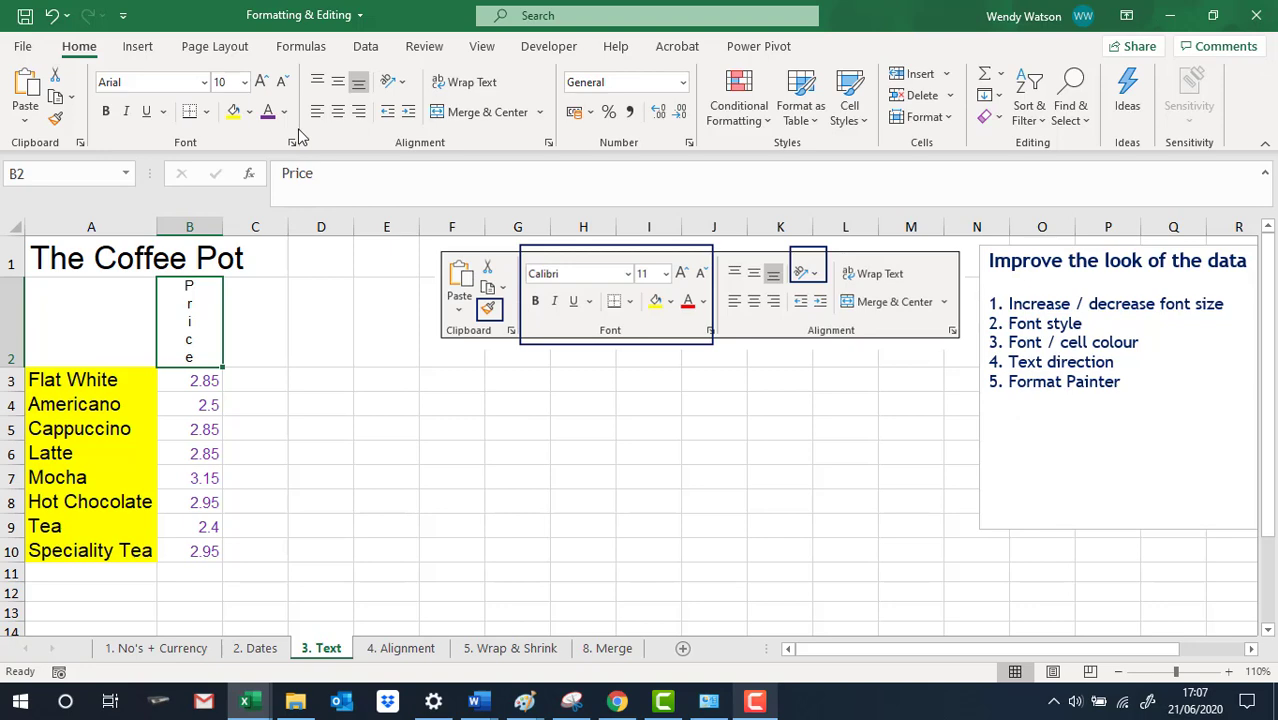
Set the text orientation of the Price heading in B2 to 47 degrees through the cell alignment settings.
{"action": "left_click", "coordinate": [549, 146]}
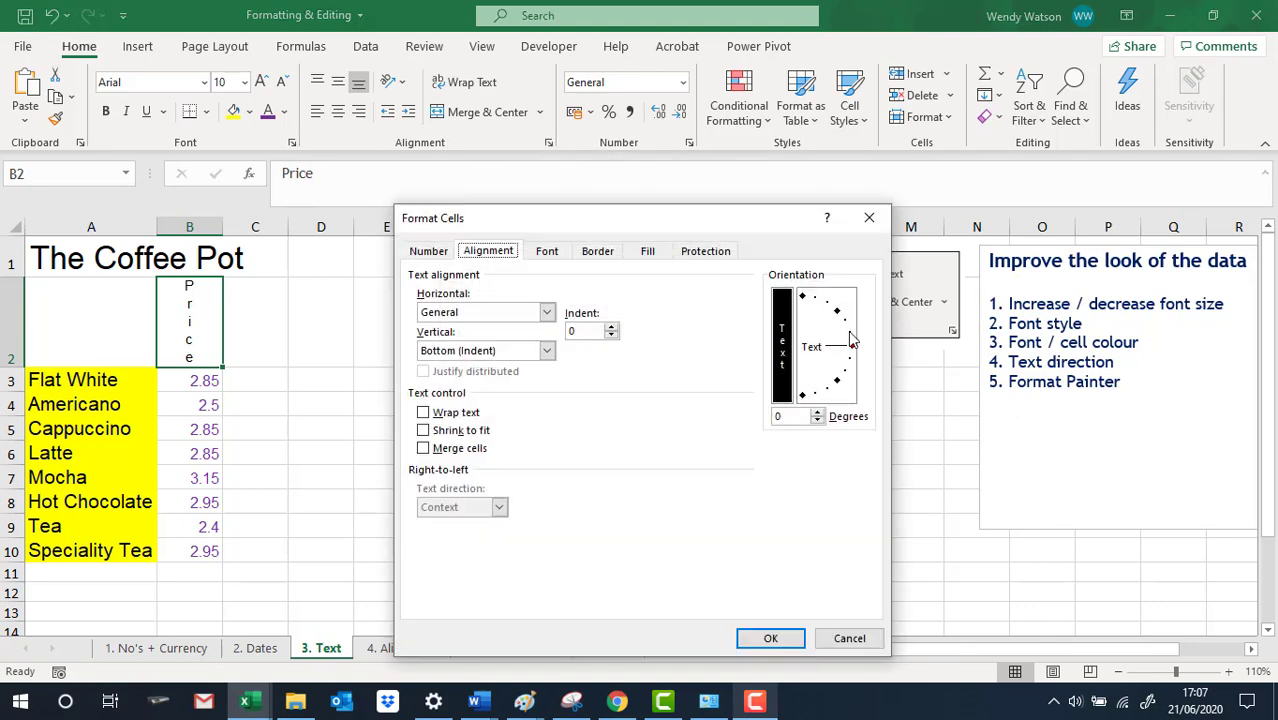
{"action": "left_click_drag", "start_coordinate": [850, 341], "coordinate": [837, 311]}
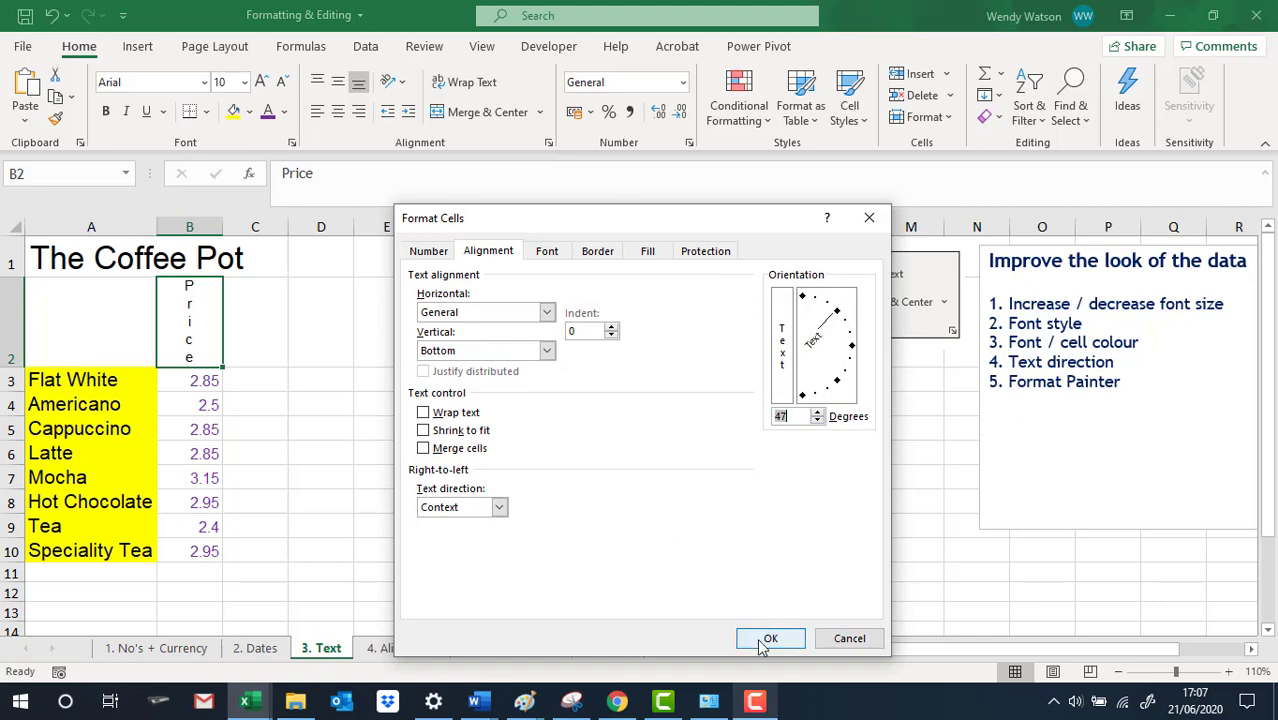
{"action": "left_click", "coordinate": [765, 640]}
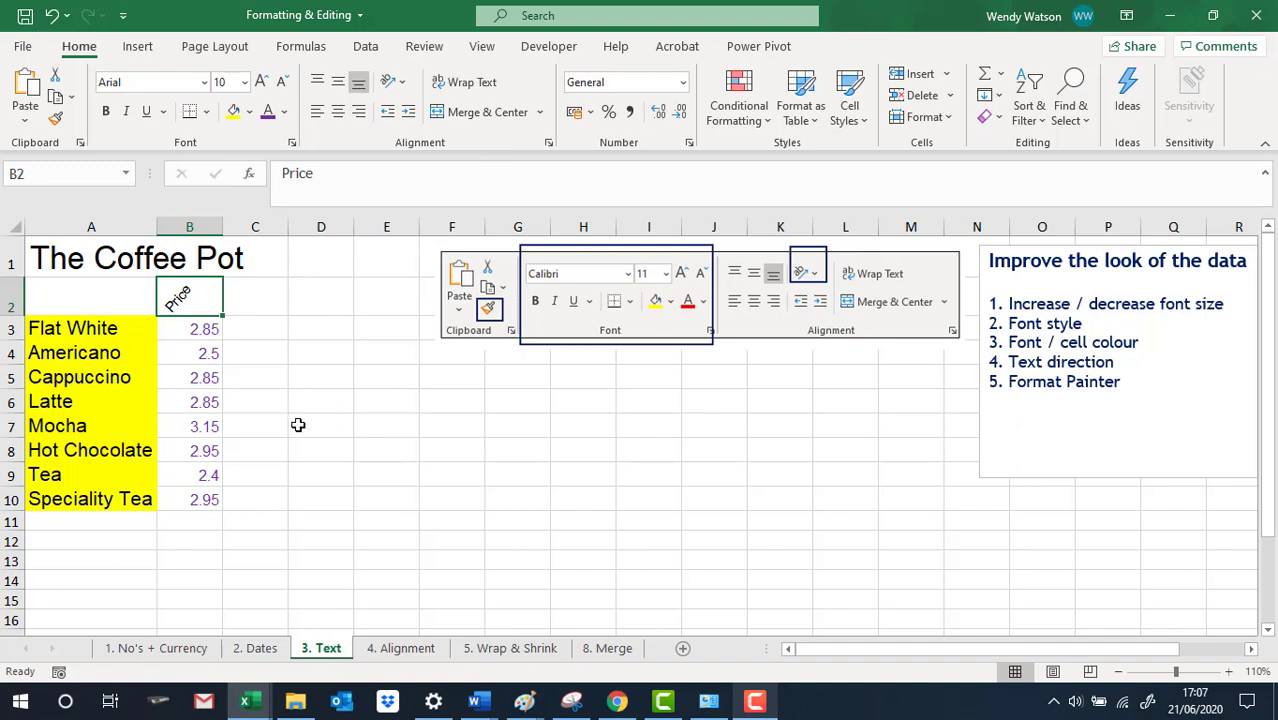
{"action": "left_click_drag", "start_coordinate": [177, 335], "coordinate": [190, 500]}
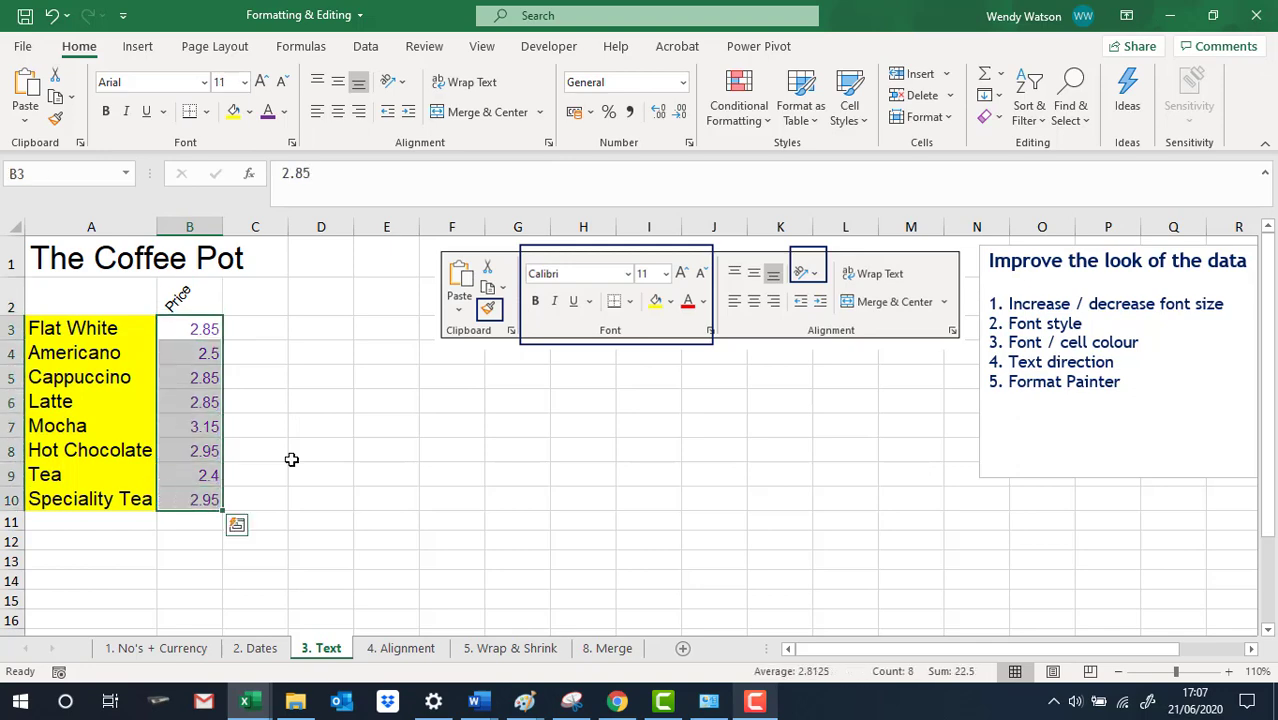
{"action": "left_click", "coordinate": [689, 142]}
{"action": "left_click", "coordinate": [425, 317]}
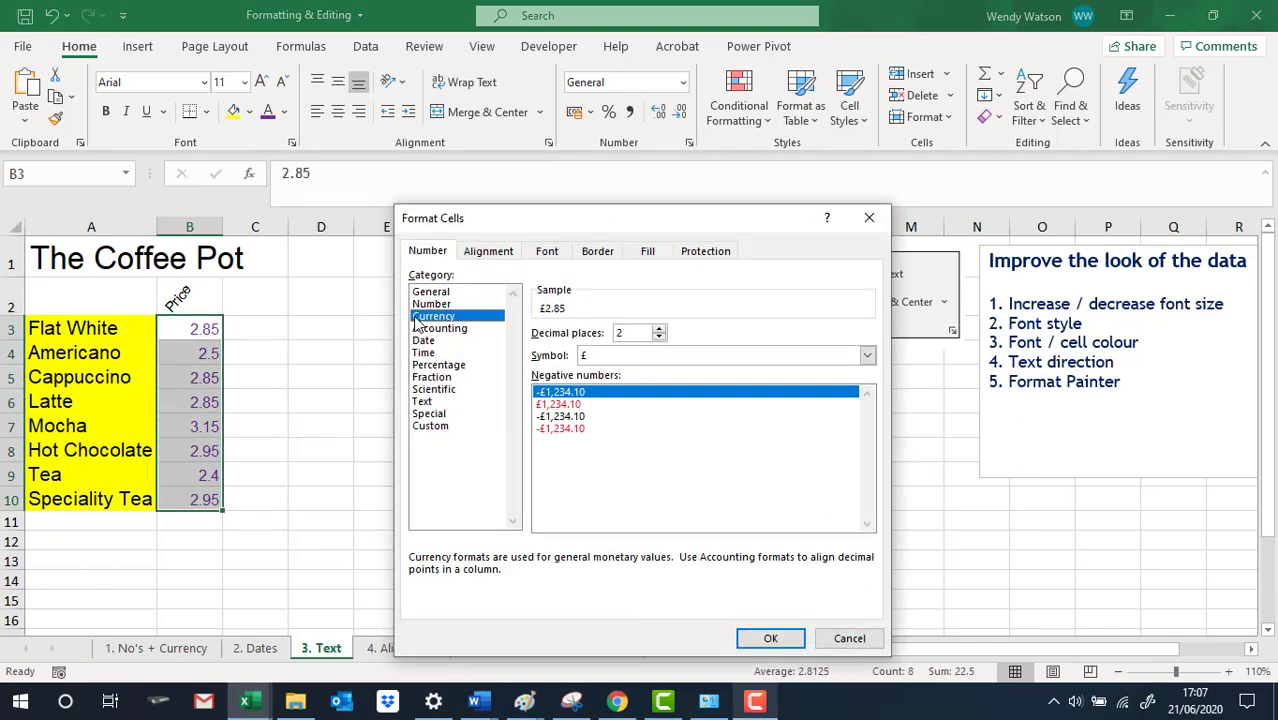
{"action": "left_click", "coordinate": [849, 639]}
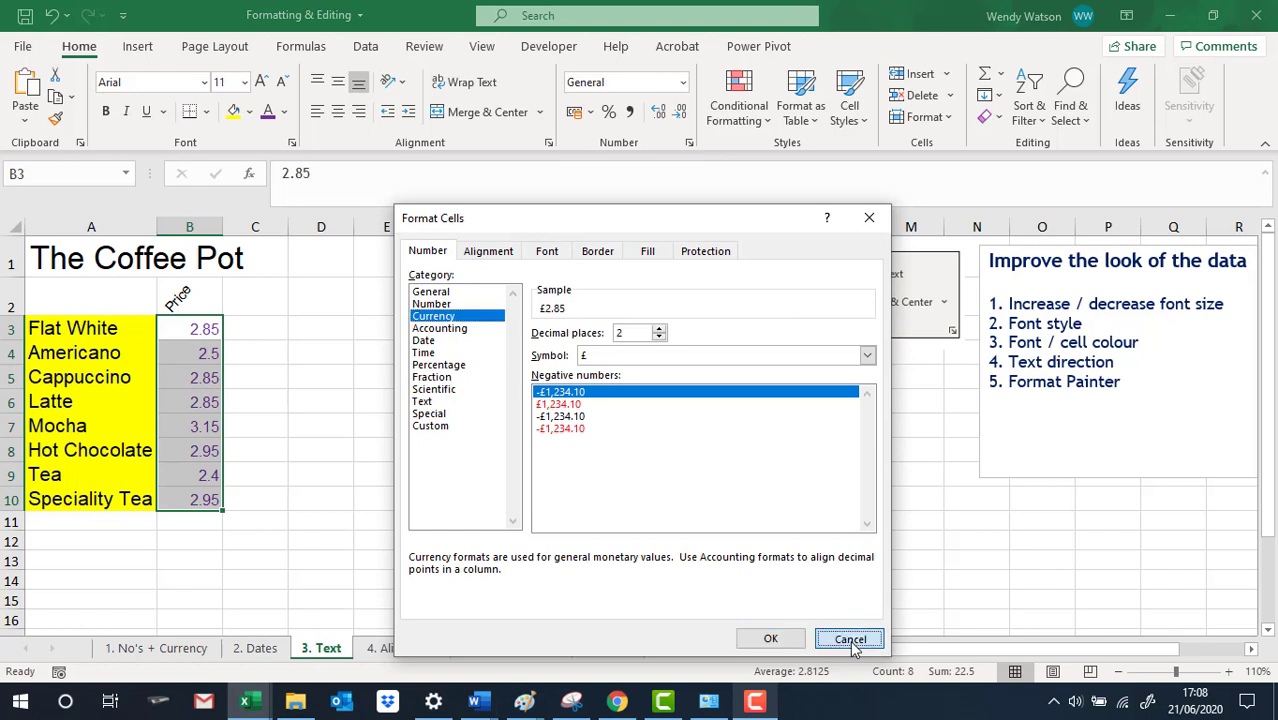
{"action": "left_click", "coordinate": [465, 474]}
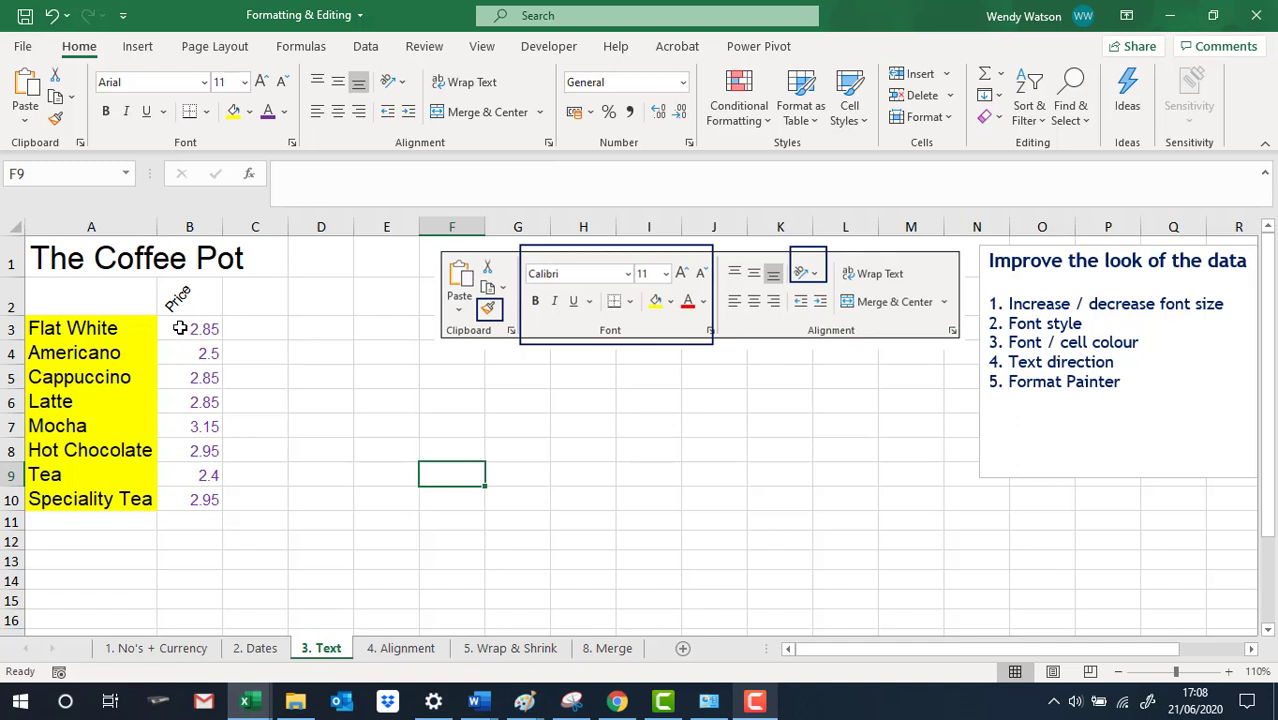
Format the Flat White price in B3 as currency and make it bold.
{"action": "left_click", "coordinate": [180, 328]}
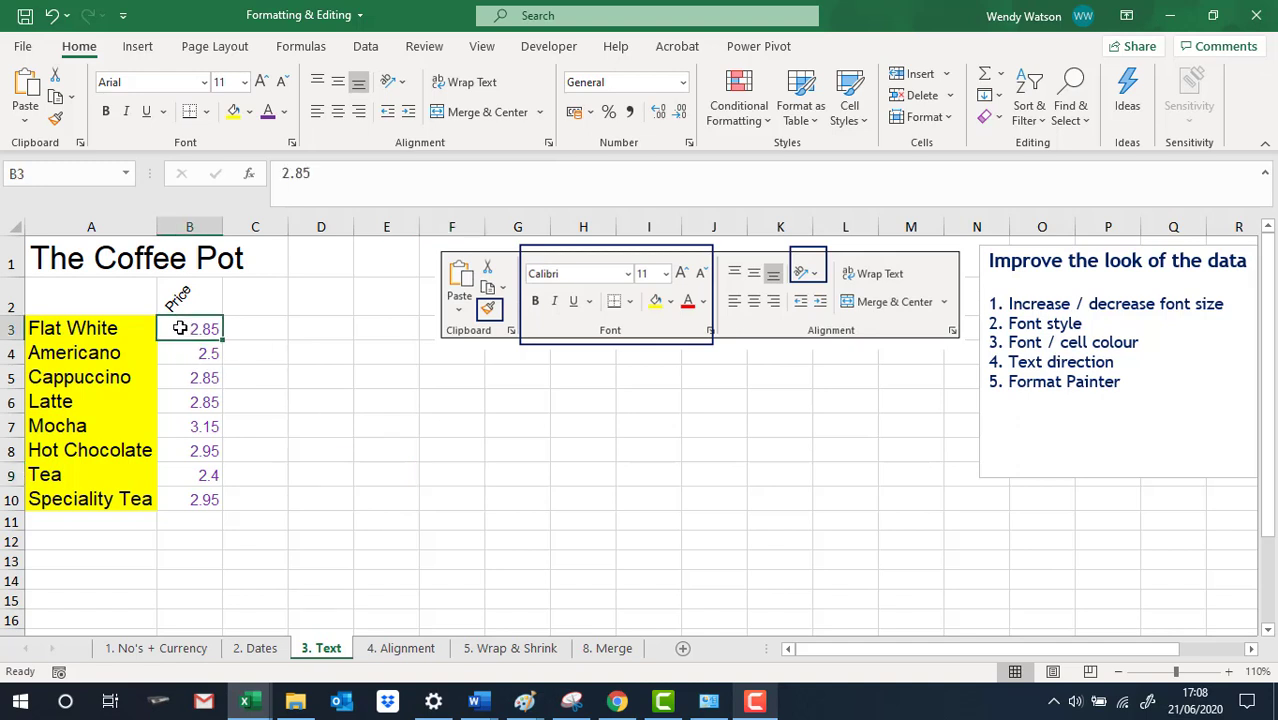
{"action": "left_click", "coordinate": [683, 82]}
{"action": "left_click", "coordinate": [645, 207]}
{"action": "left_click", "coordinate": [105, 111]}
{"action": "left_click", "coordinate": [325, 430]}
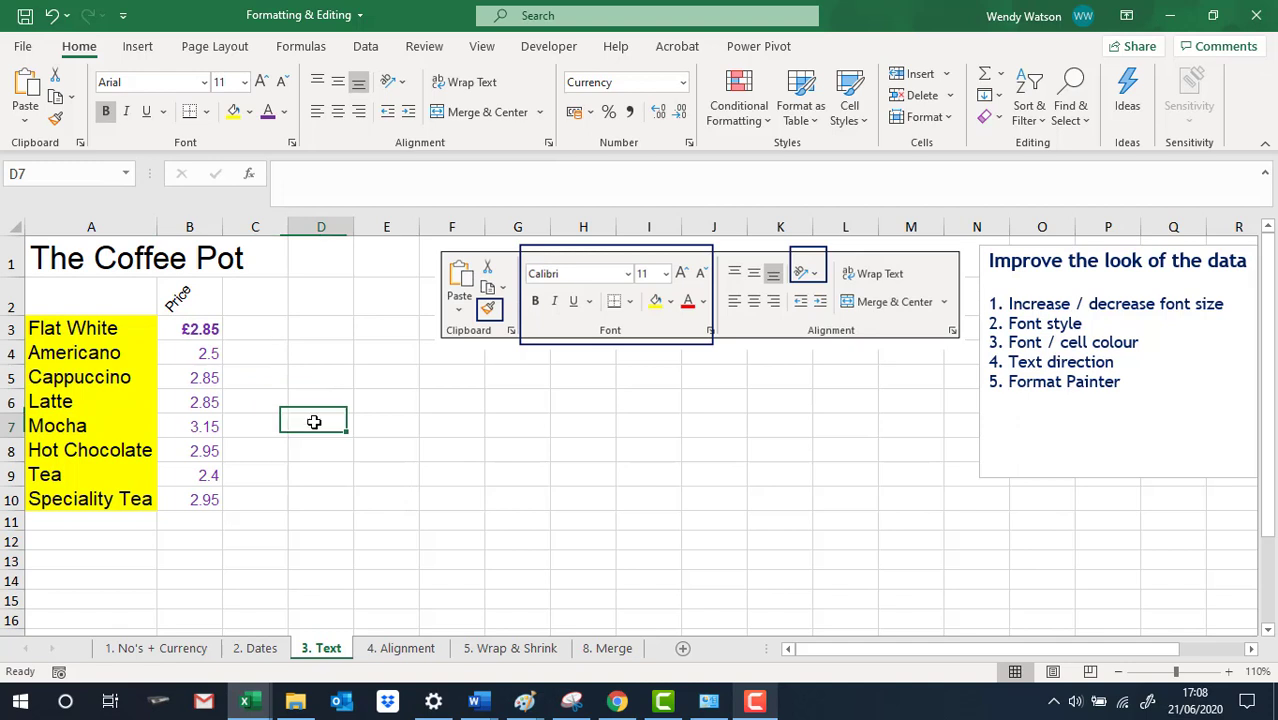
Copy the formatting of B3 to the remaining prices in B4:B10 with Format Painter.
{"action": "left_click", "coordinate": [202, 332]}
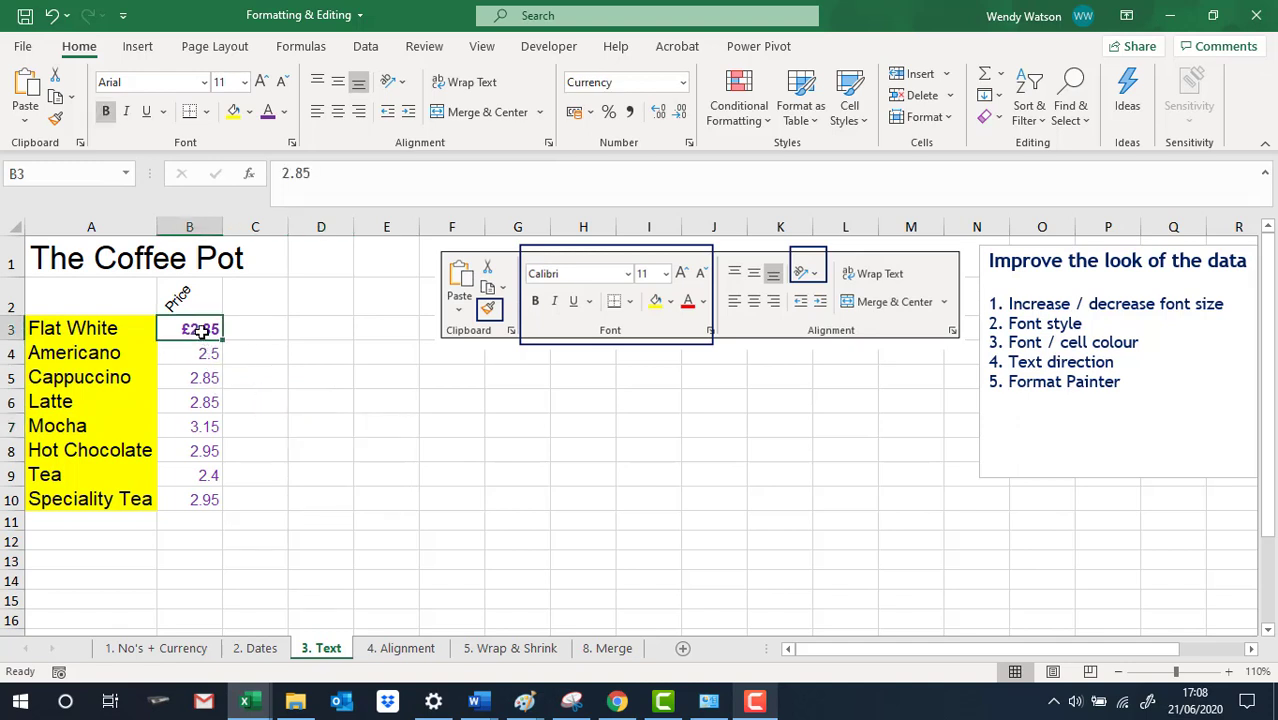
{"action": "left_click", "coordinate": [57, 120]}
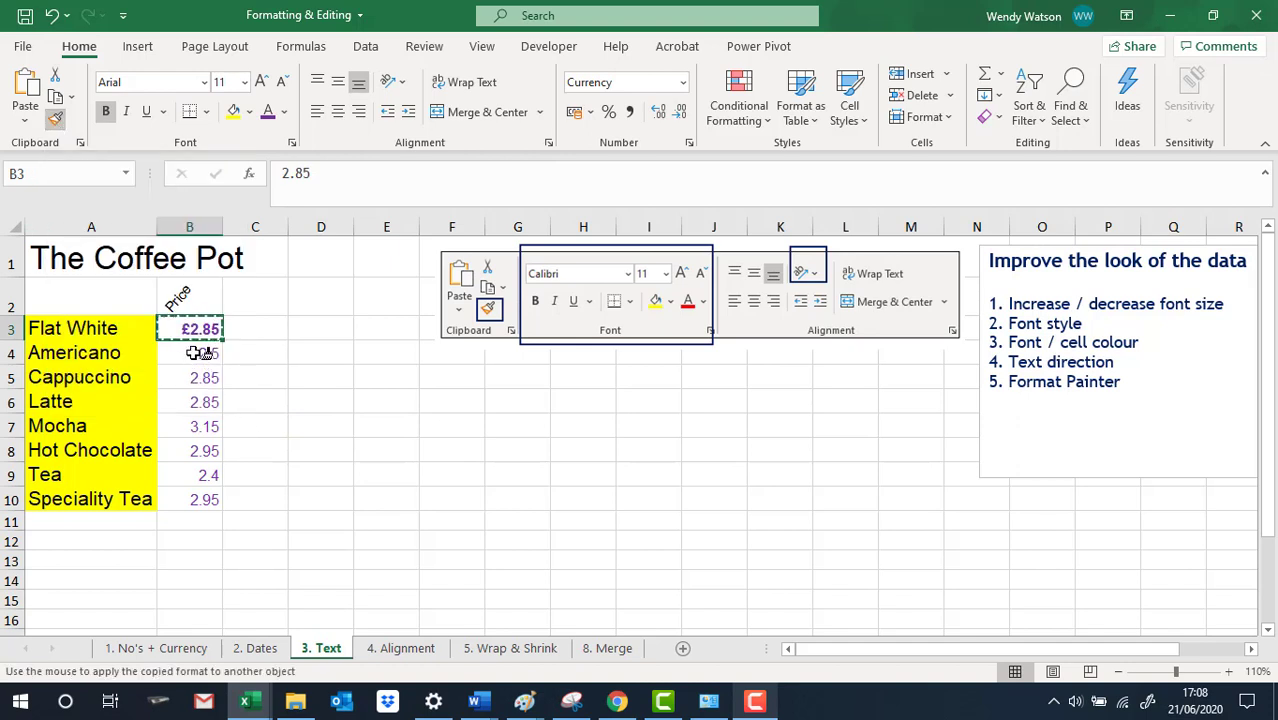
{"action": "left_click_drag", "start_coordinate": [198, 353], "coordinate": [185, 491]}
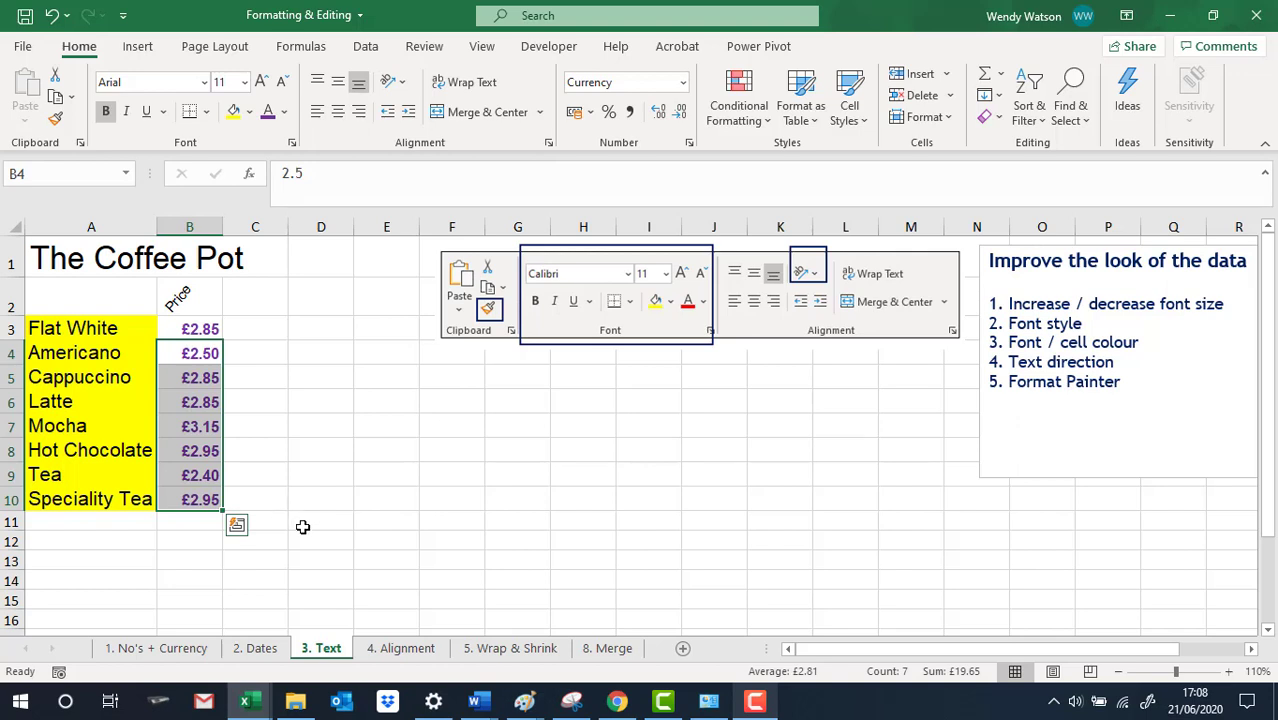
On the 4. Alignment sheet, try centre and right alignment on Monday in A1, then return it to left alignment.
{"action": "left_click", "coordinate": [385, 648]}
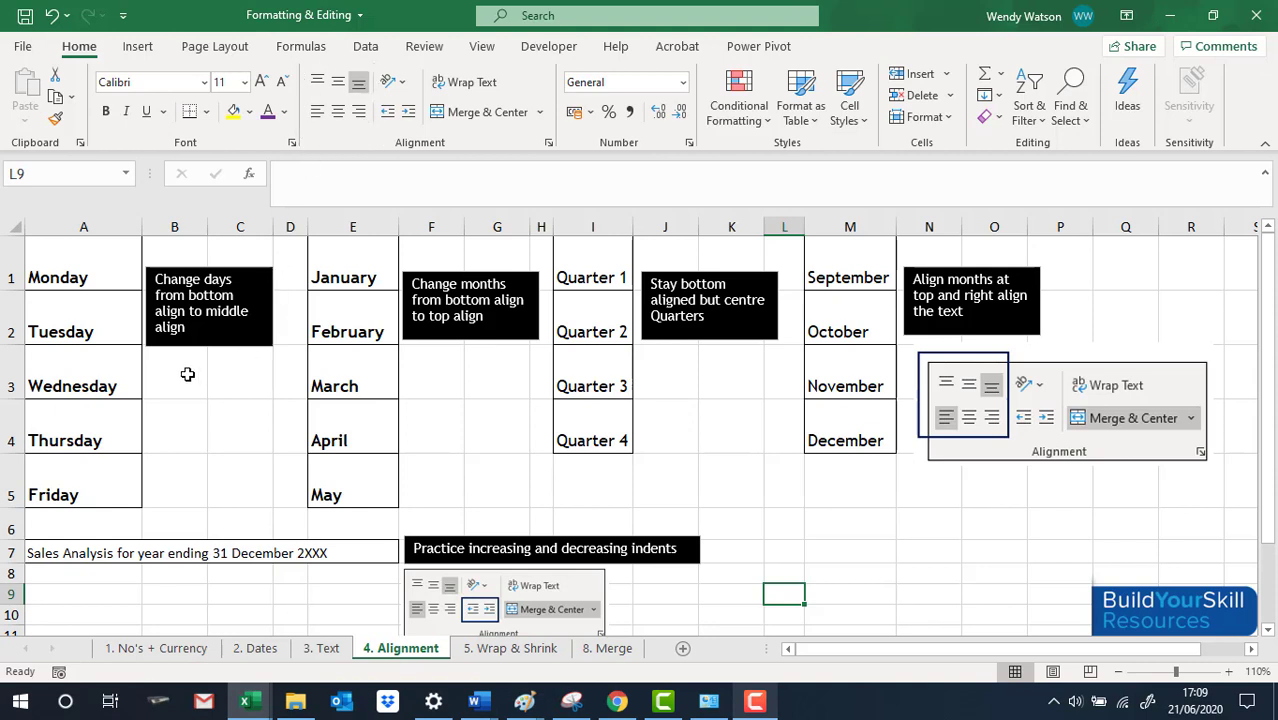
{"action": "left_click", "coordinate": [73, 262]}
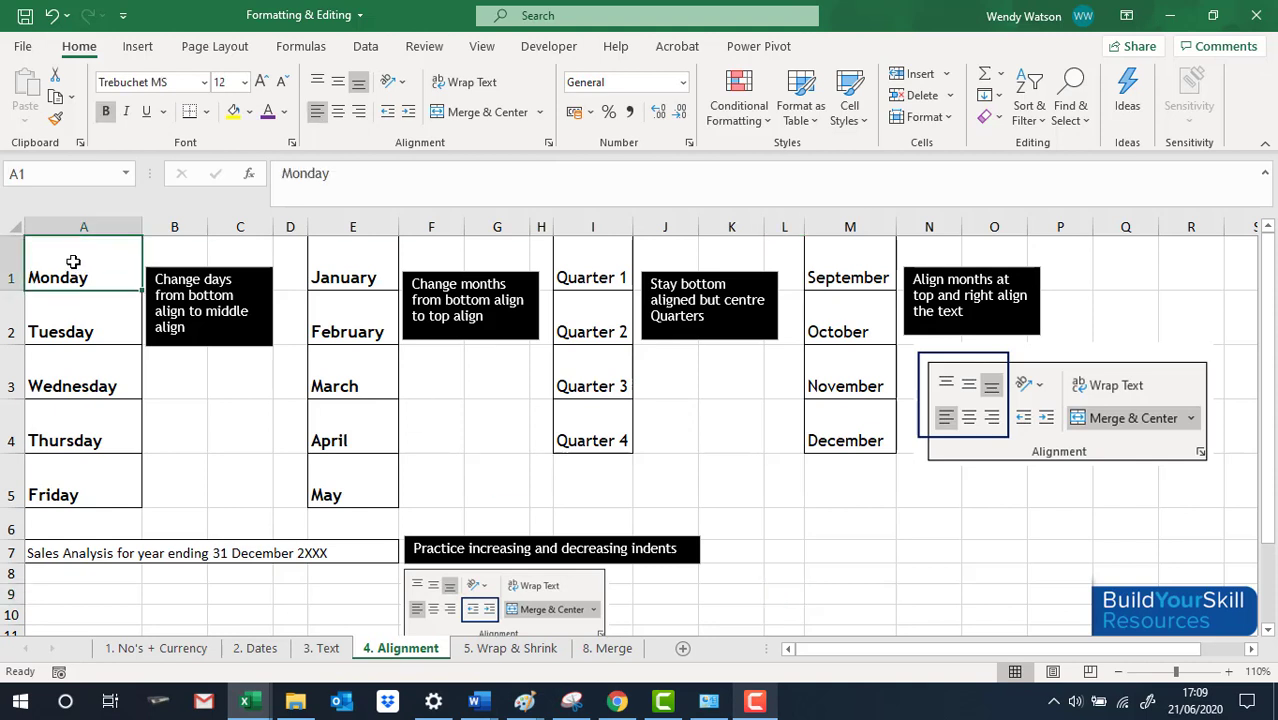
{"action": "left_click", "coordinate": [316, 113]}
{"action": "left_click", "coordinate": [337, 112]}
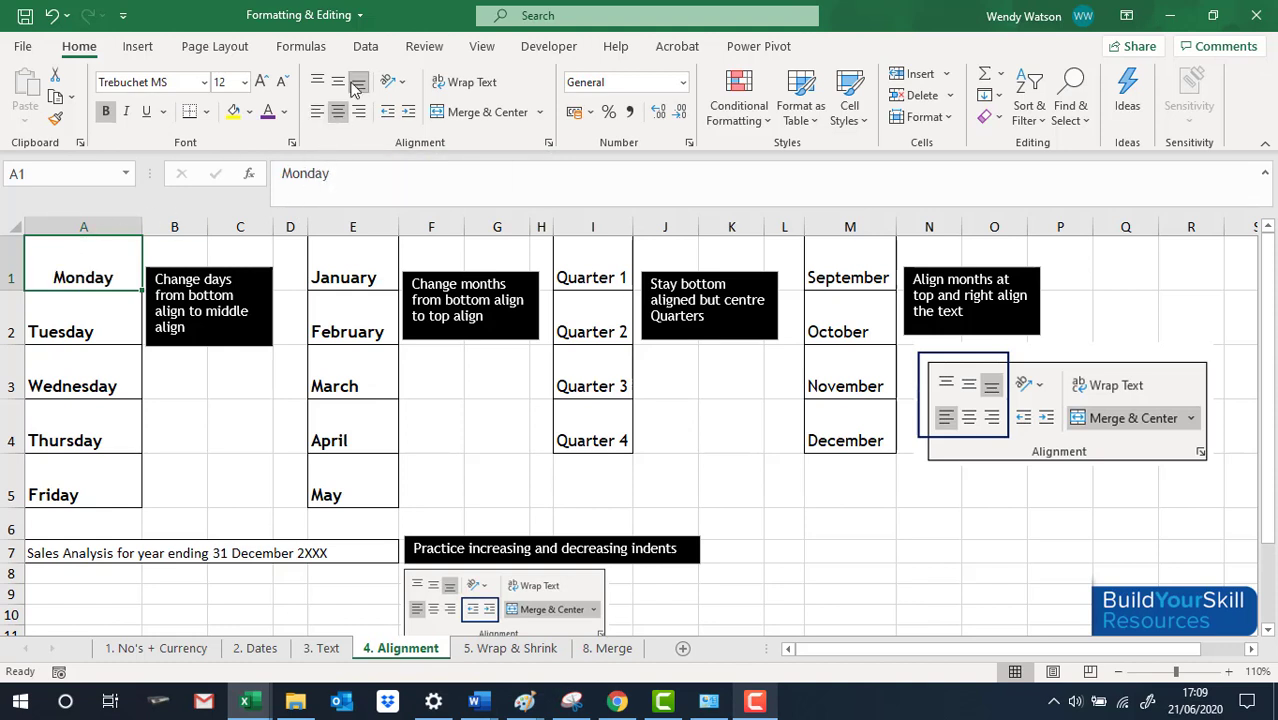
{"action": "left_click", "coordinate": [358, 112]}
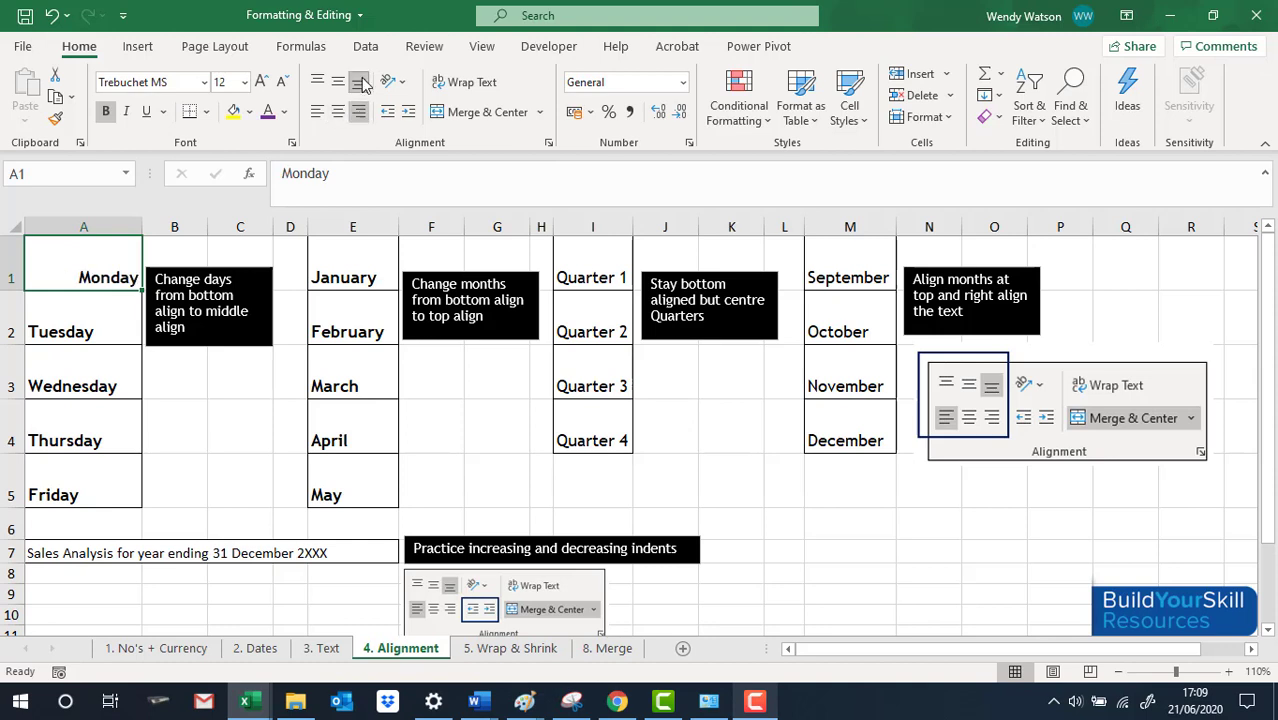
{"action": "left_click", "coordinate": [316, 115]}
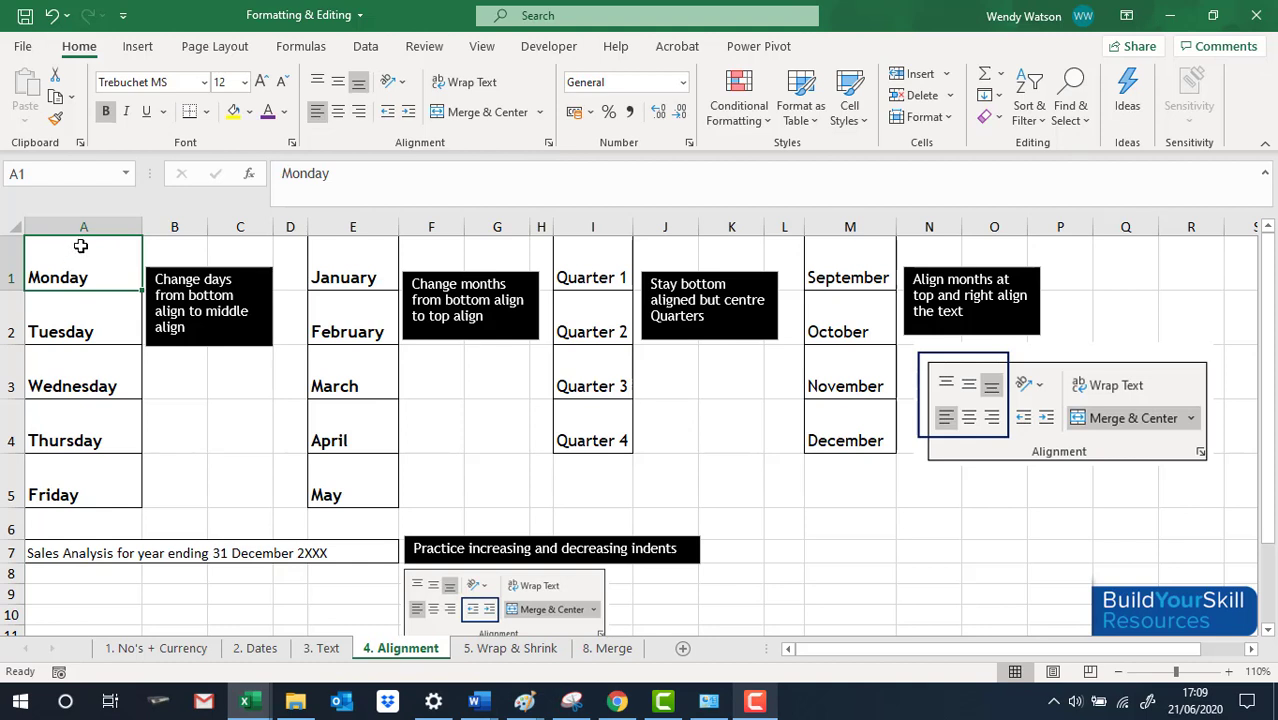
Top align Monday in A1 and try centre and right alignment with it.
{"action": "left_click", "coordinate": [317, 84]}
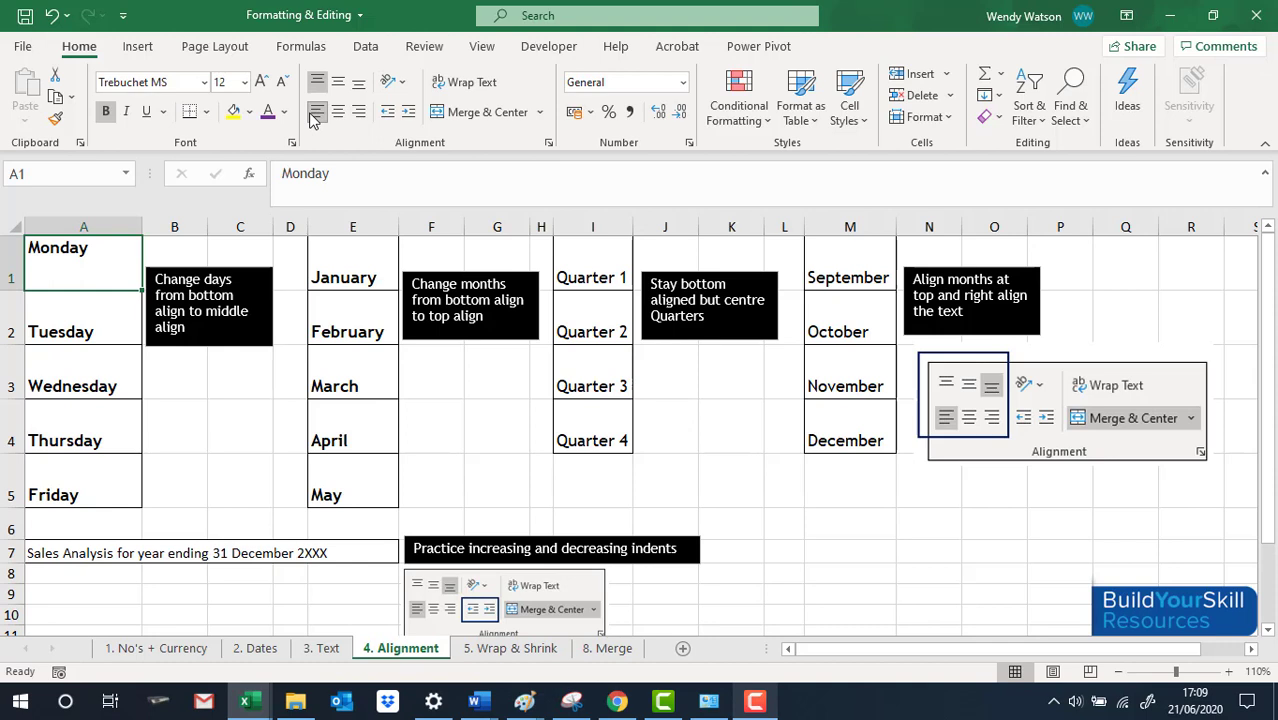
{"action": "left_click", "coordinate": [340, 114]}
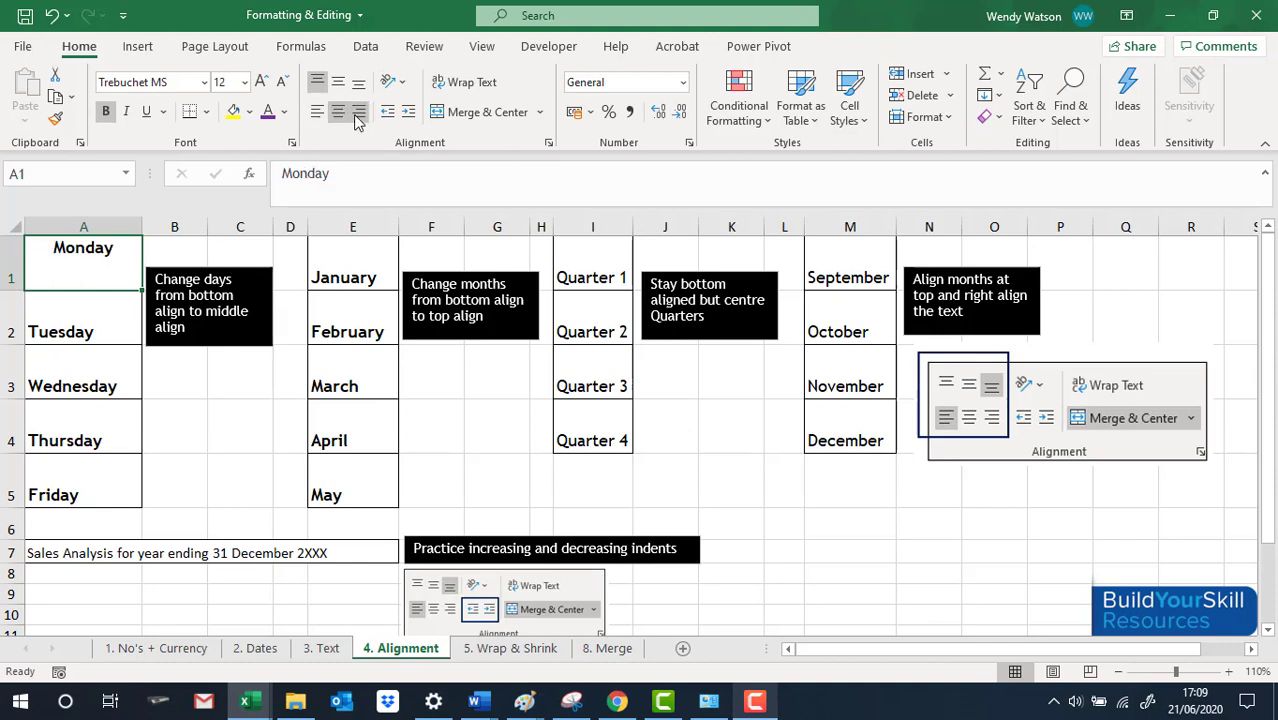
{"action": "left_click", "coordinate": [359, 112]}
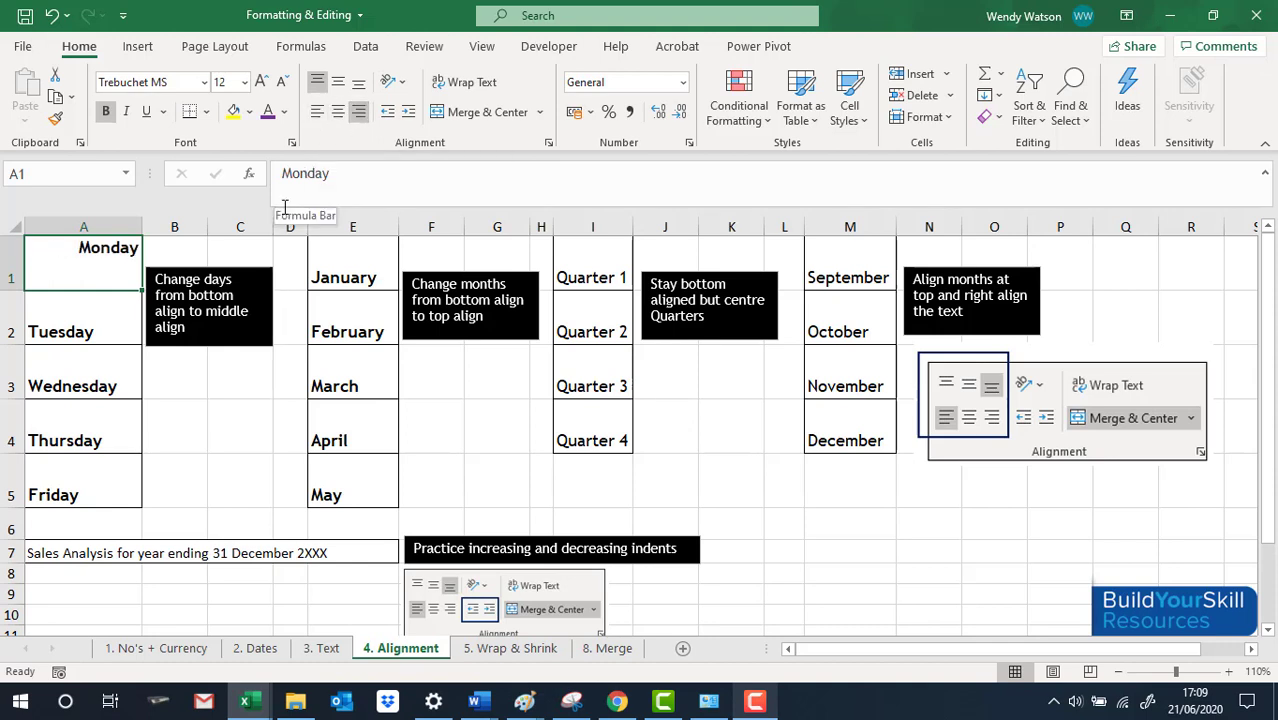
Middle align Monday in A1 and centre it horizontally.
{"action": "left_click", "coordinate": [341, 90]}
{"action": "left_click", "coordinate": [338, 111]}
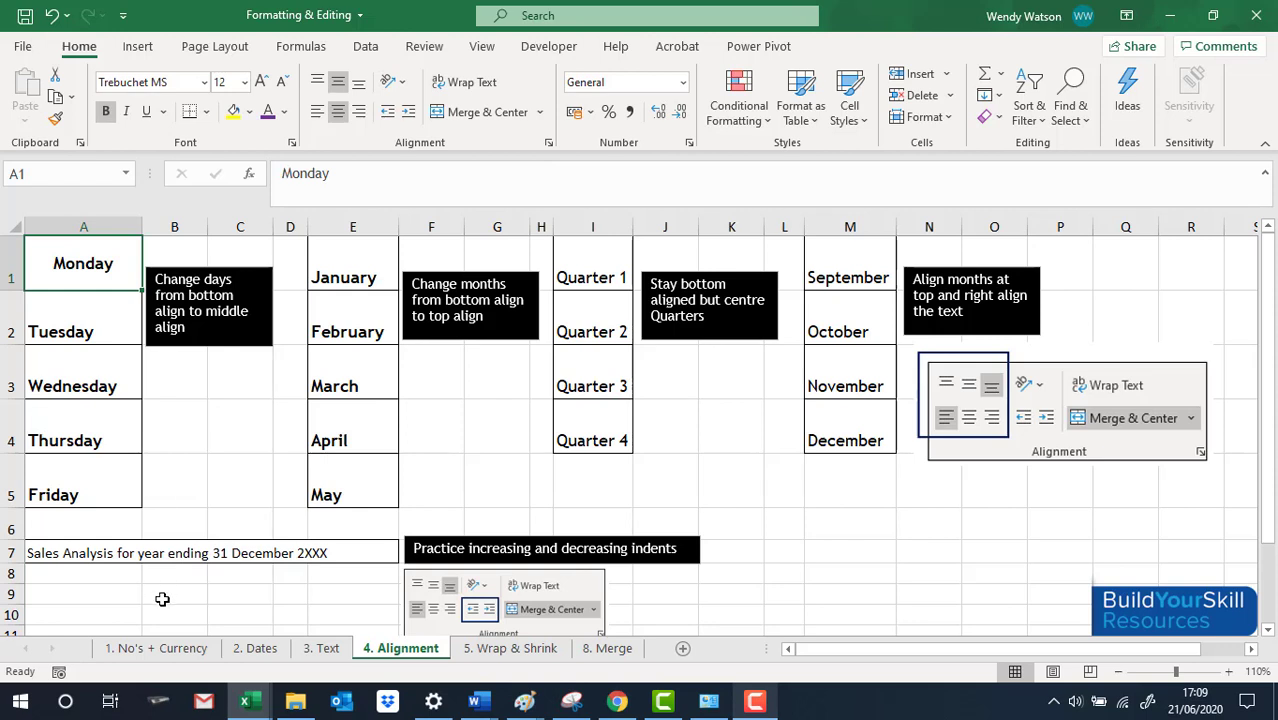
Increase the indent of the Sales Analysis heading in A7 by one level, keeping it left aligned.
{"action": "left_click", "coordinate": [60, 555]}
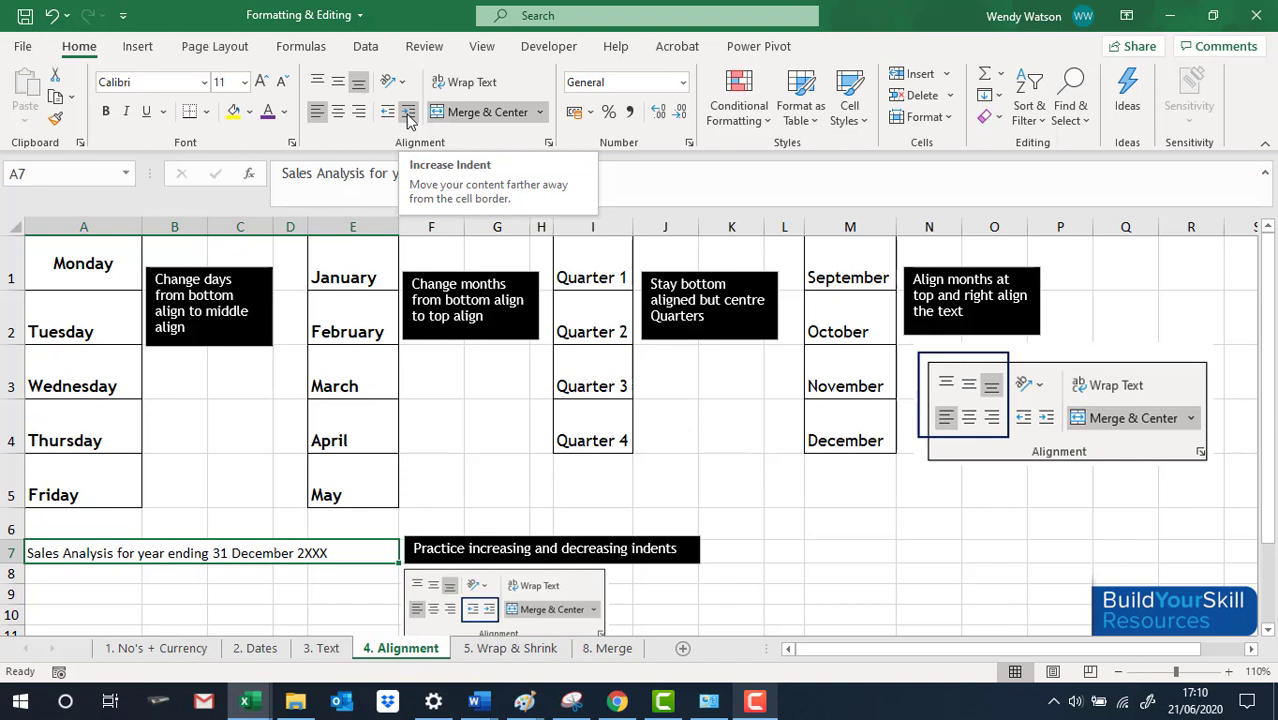
{"action": "left_click", "coordinate": [338, 113]}
{"action": "left_click", "coordinate": [317, 111]}
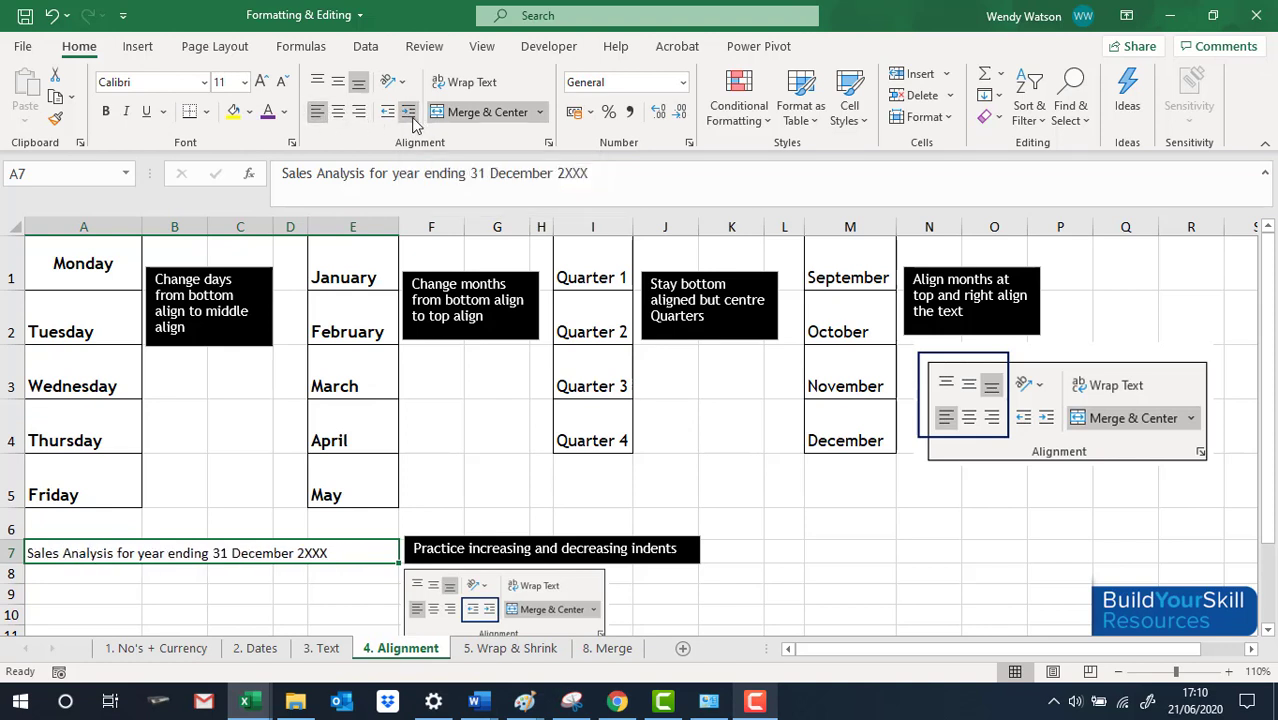
{"action": "left_click", "coordinate": [409, 112]}
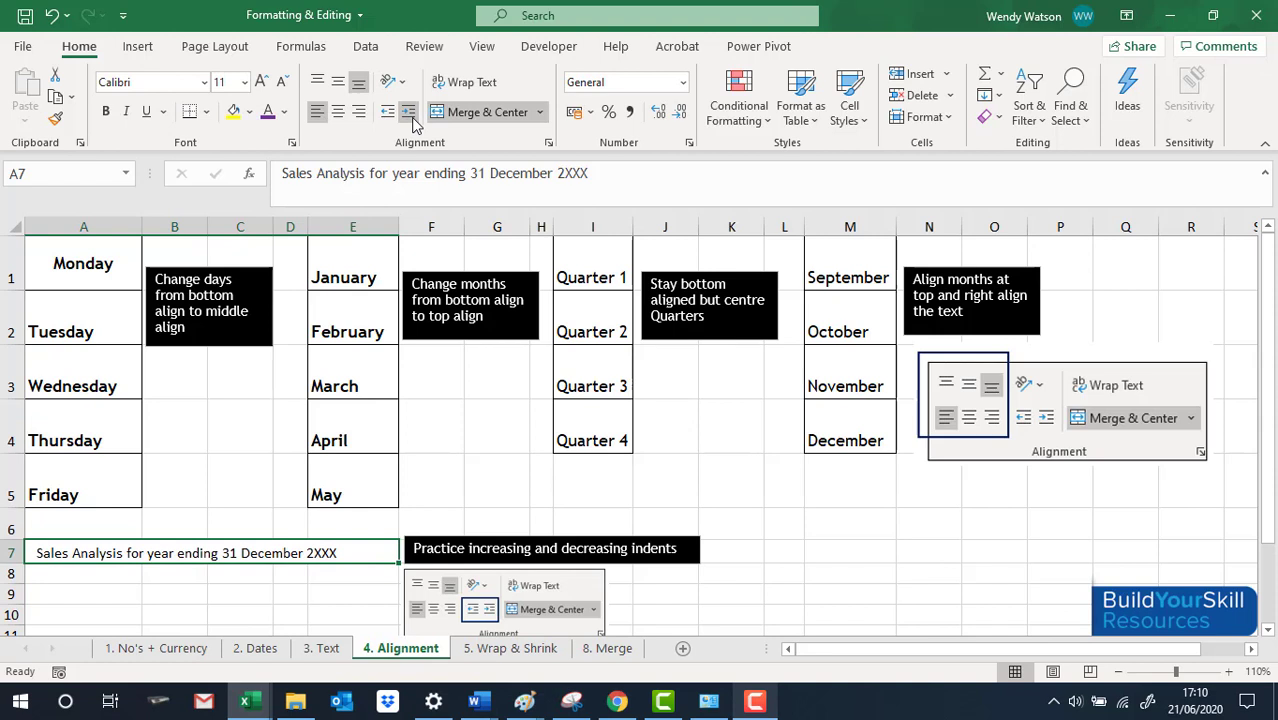
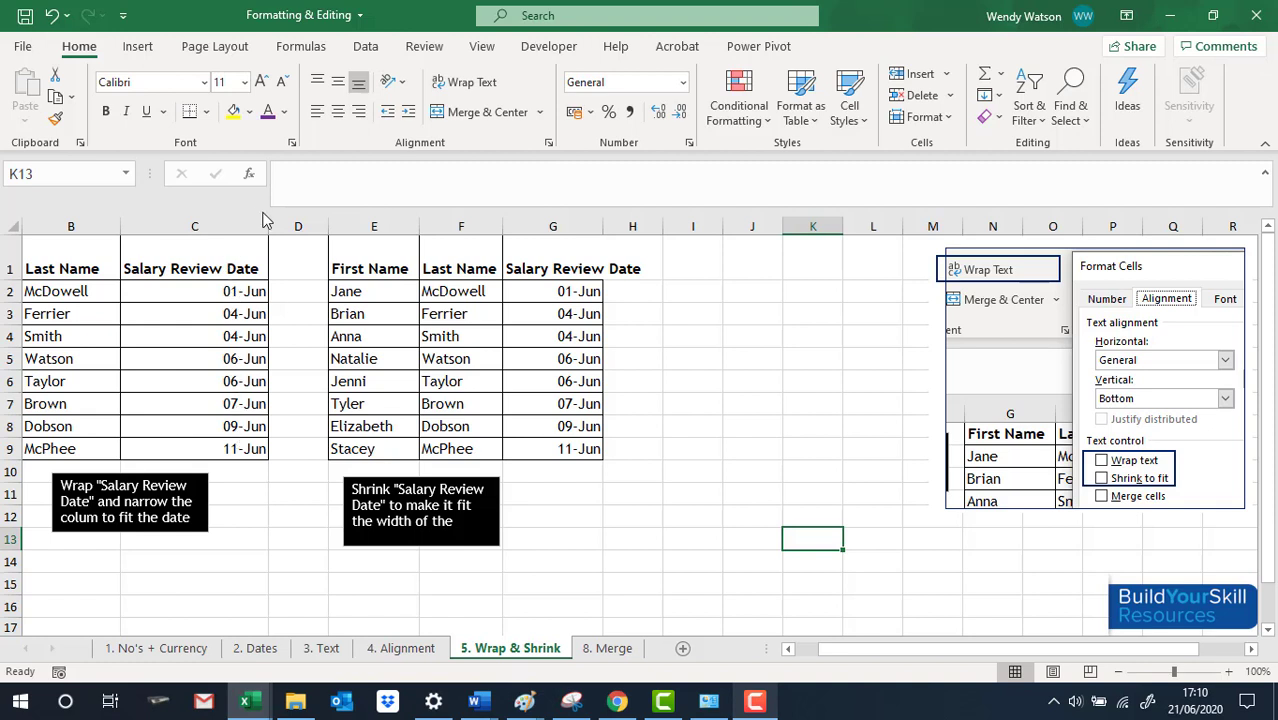
On the 5. Wrap & Shrink sheet, narrow column C and turn off text wrapping for Salary Review Date in C1.
{"action": "left_click_drag", "start_coordinate": [268, 227], "coordinate": [185, 221]}
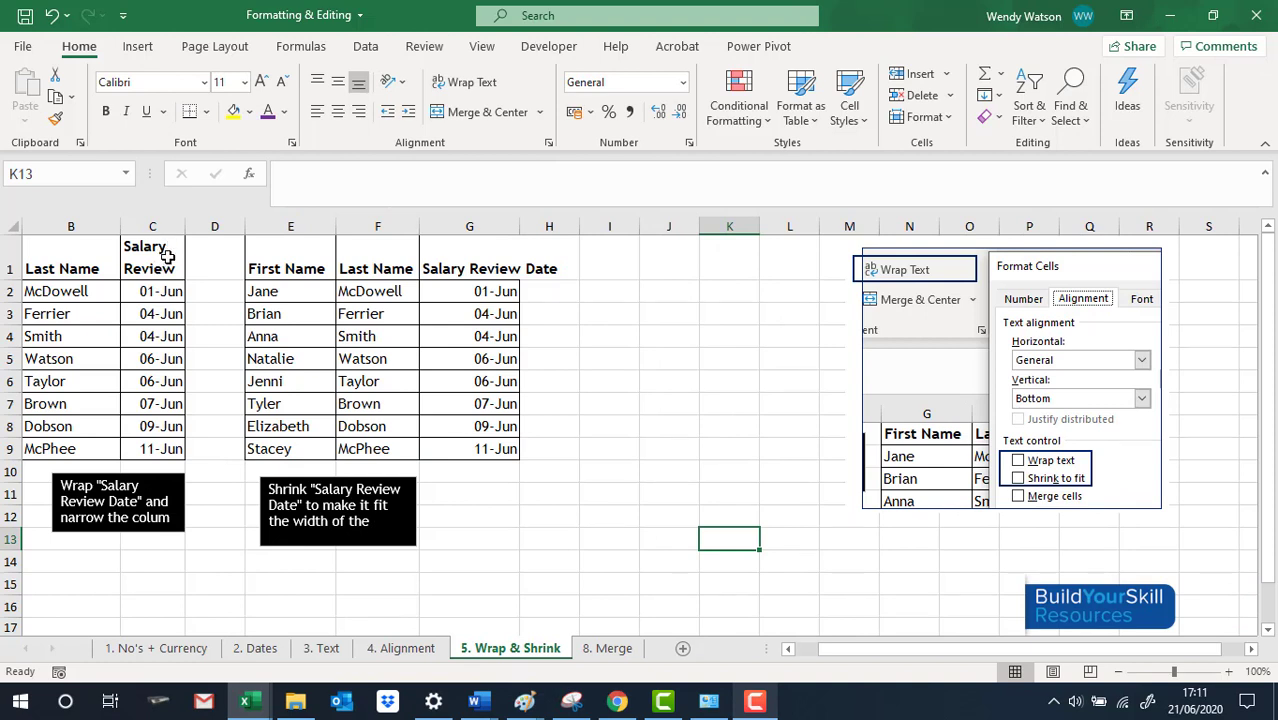
{"action": "left_click", "coordinate": [162, 256]}
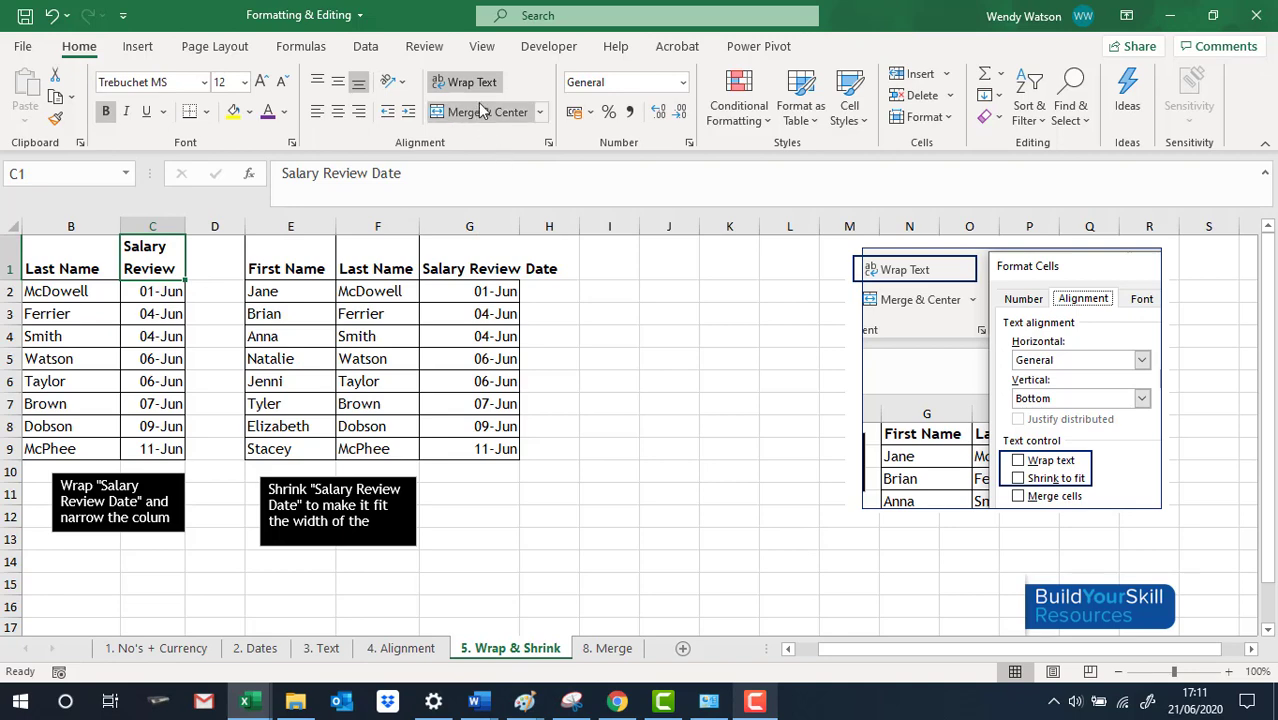
{"action": "left_click", "coordinate": [548, 143]}
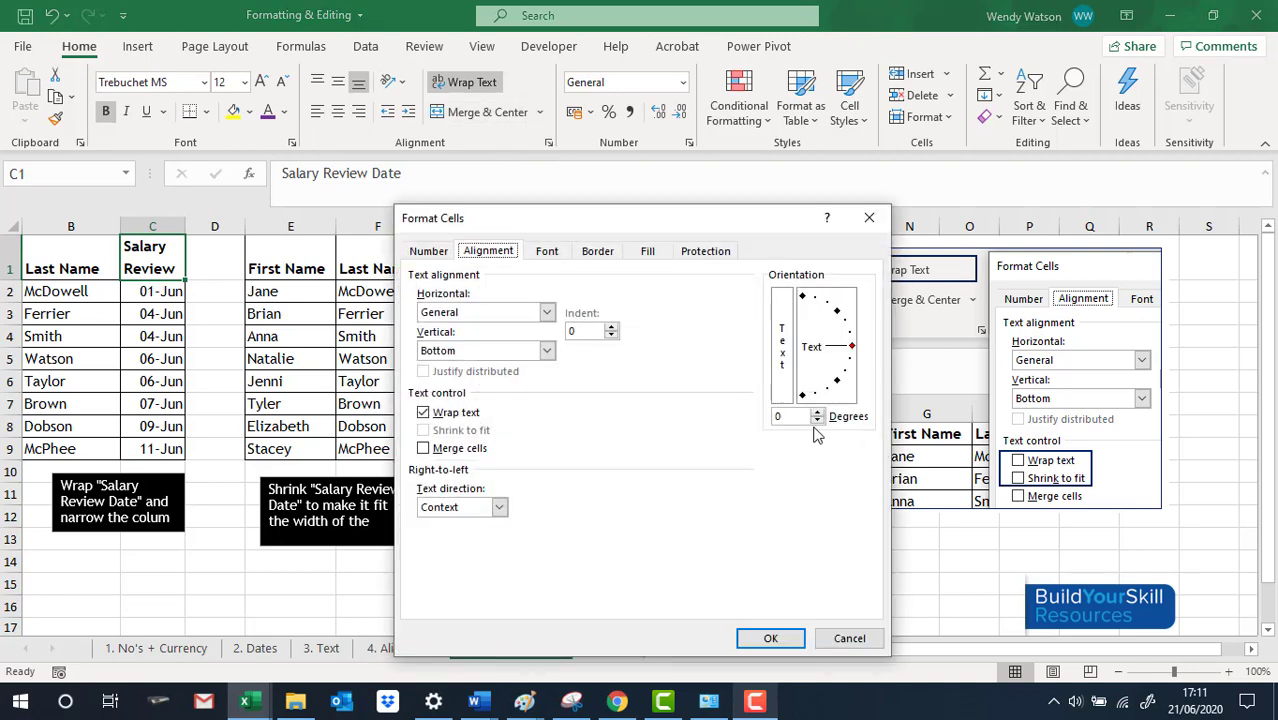
{"action": "left_click", "coordinate": [423, 412]}
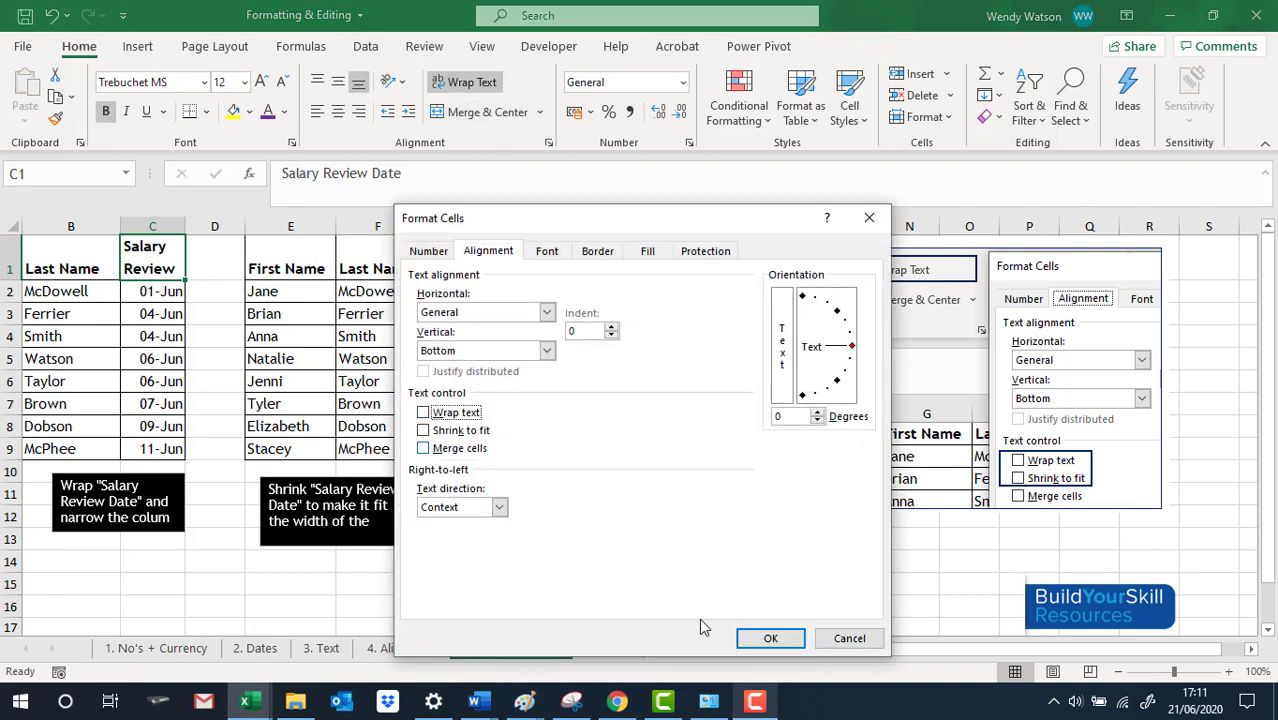
{"action": "left_click", "coordinate": [770, 638]}
{"action": "left_click", "coordinate": [198, 318]}
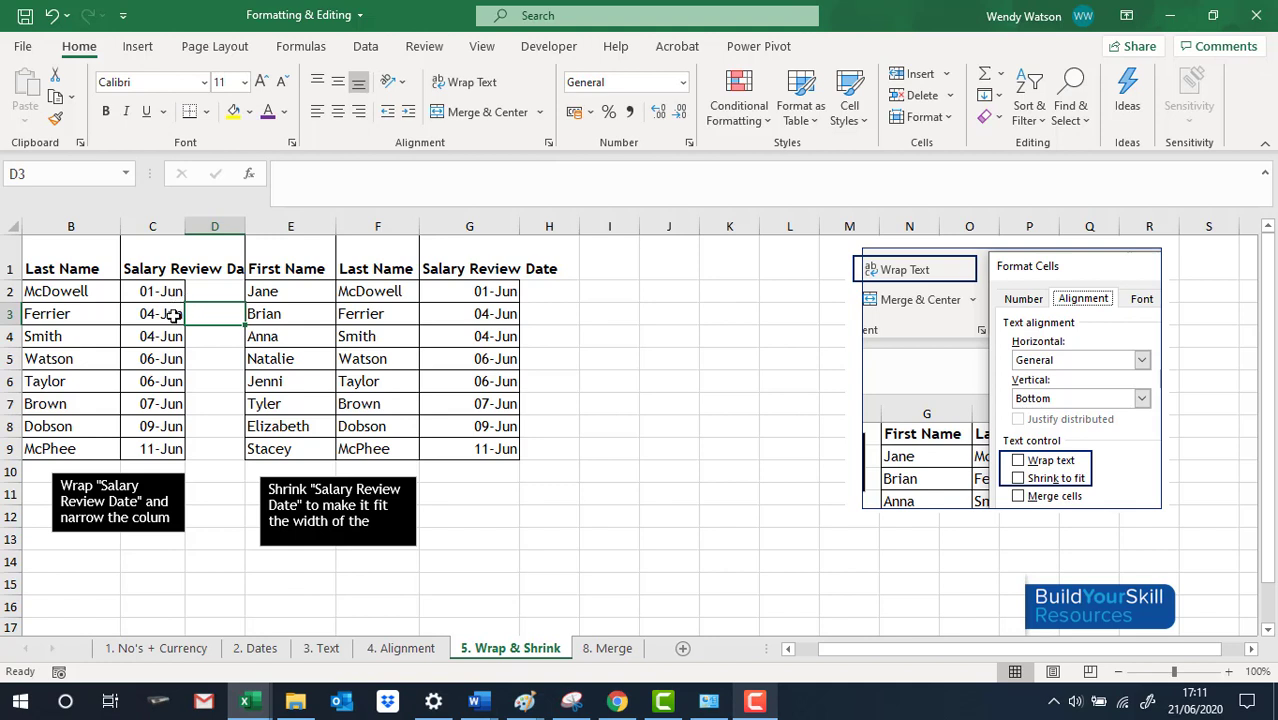
Wrap the Salary Review Date heading in C1 and check the wrap option in its alignment settings.
{"action": "left_click", "coordinate": [148, 262]}
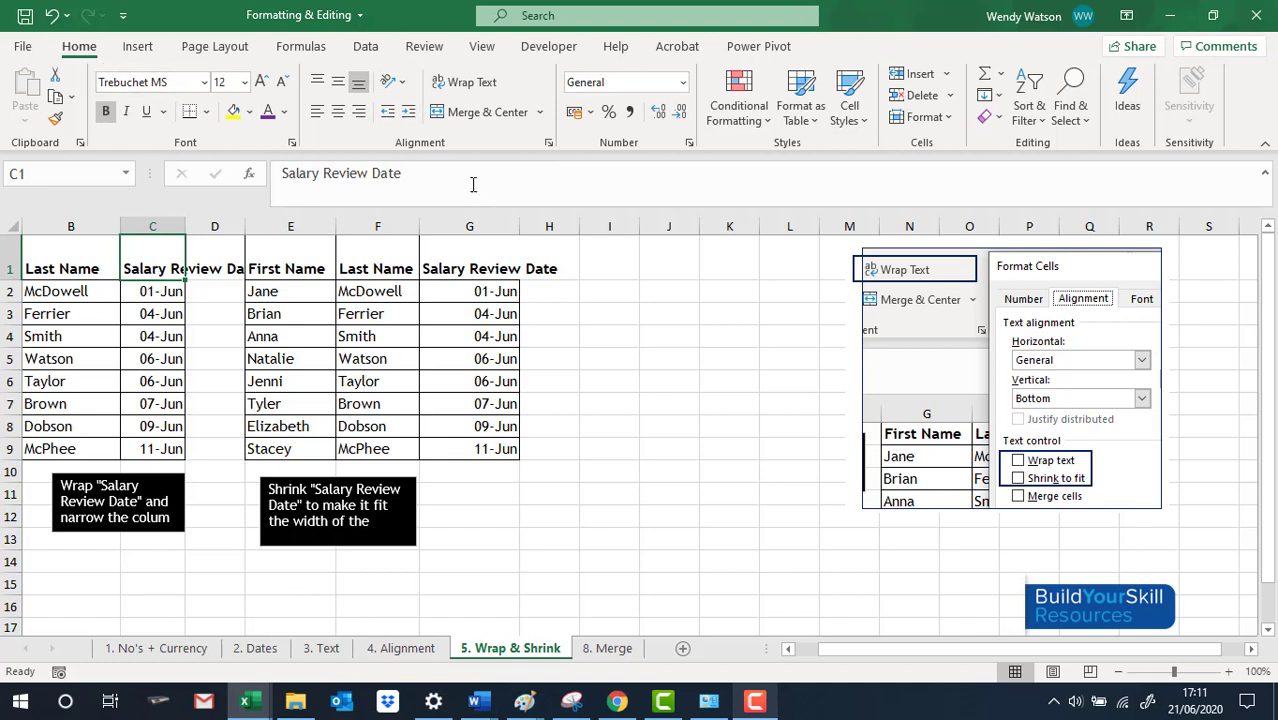
{"action": "left_click", "coordinate": [463, 85]}
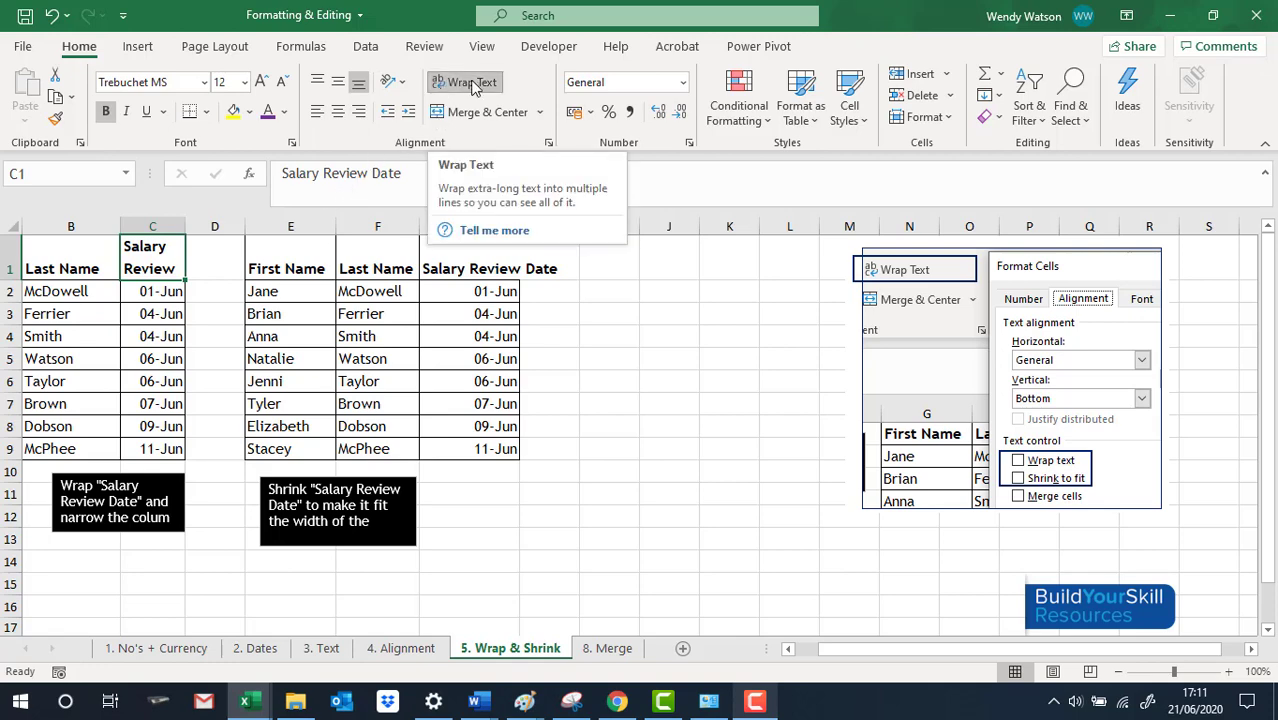
{"action": "left_click", "coordinate": [549, 144]}
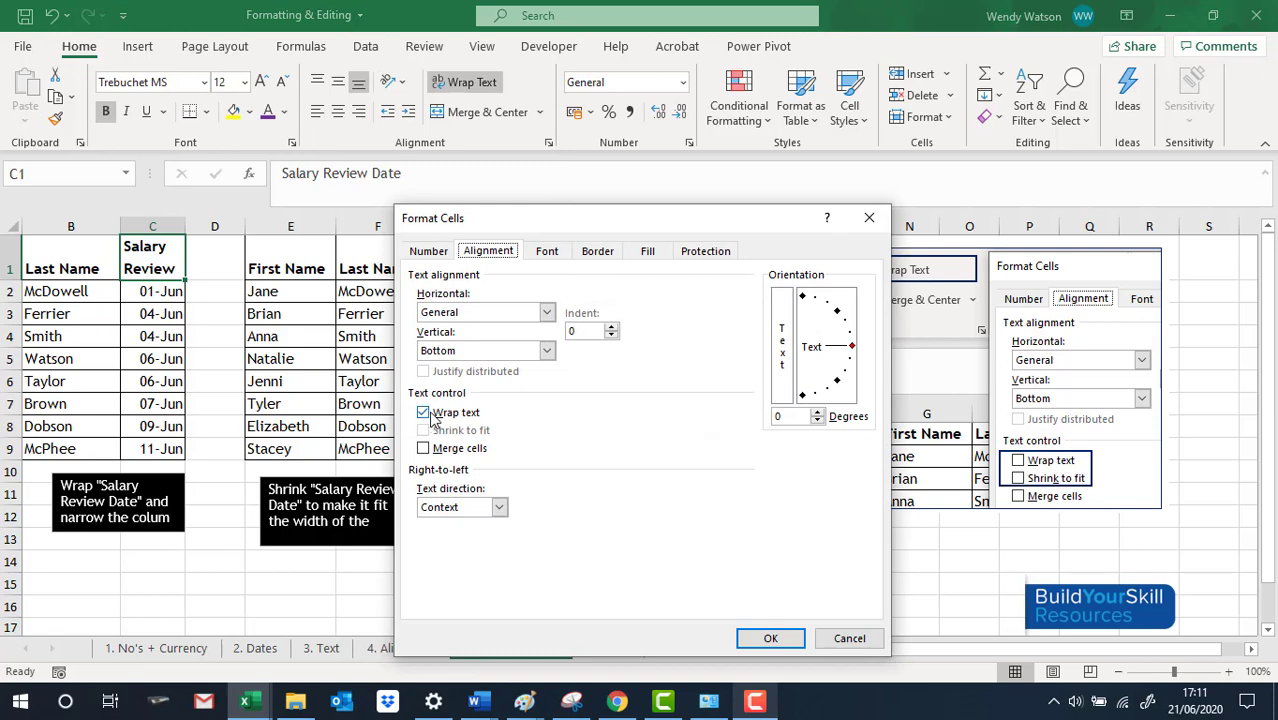
{"action": "left_click", "coordinate": [770, 639]}
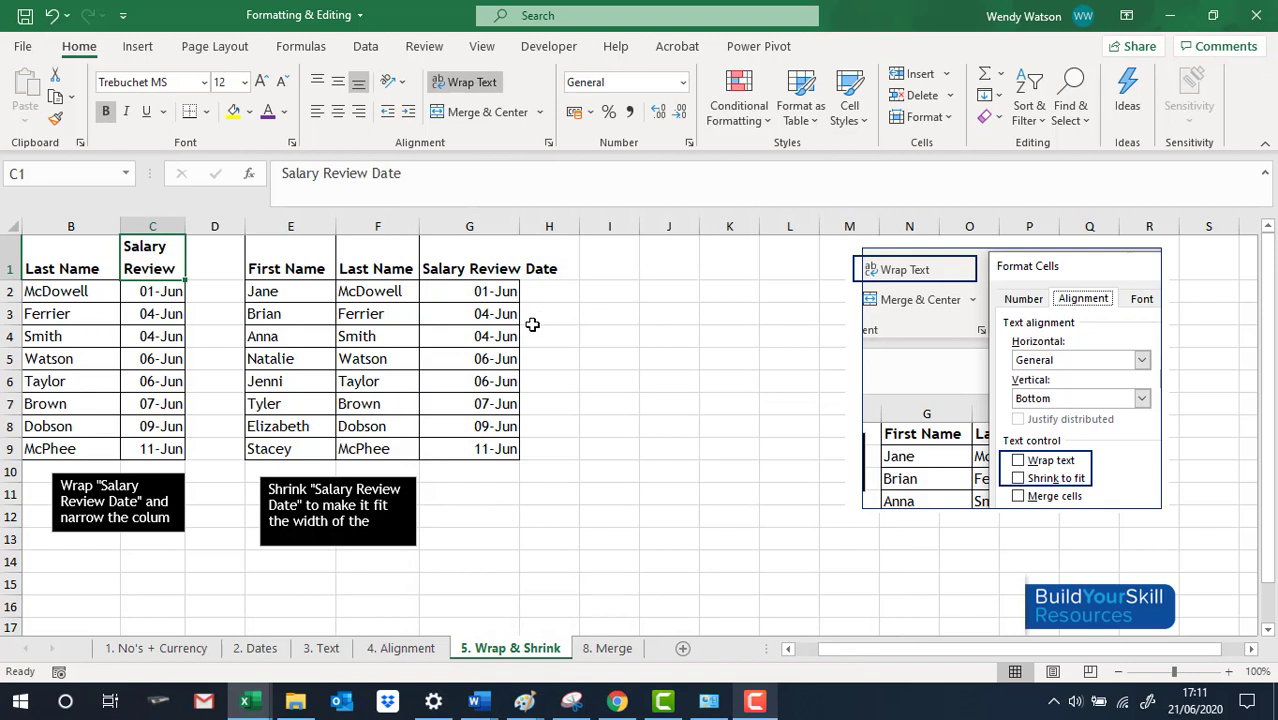
Try font size 8 on the Salary Review Date heading in G1, and undo the change.
{"action": "left_click", "coordinate": [480, 268]}
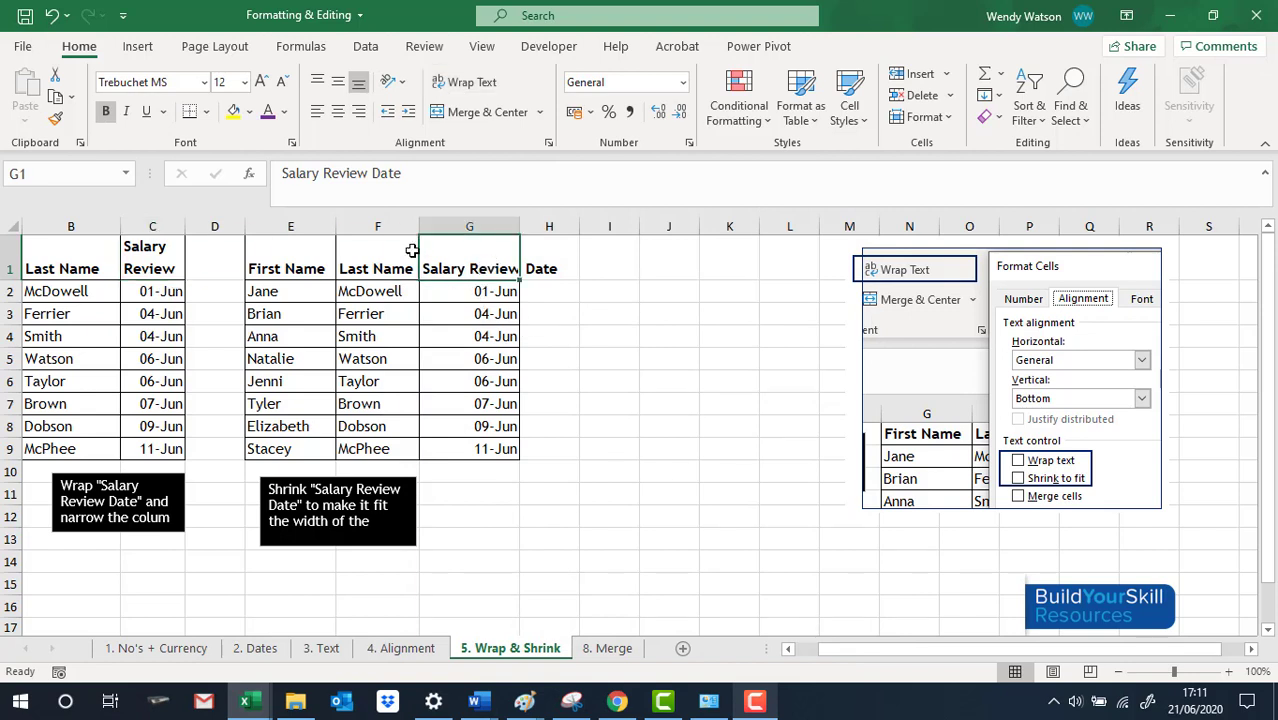
{"action": "left_click", "coordinate": [244, 82]}
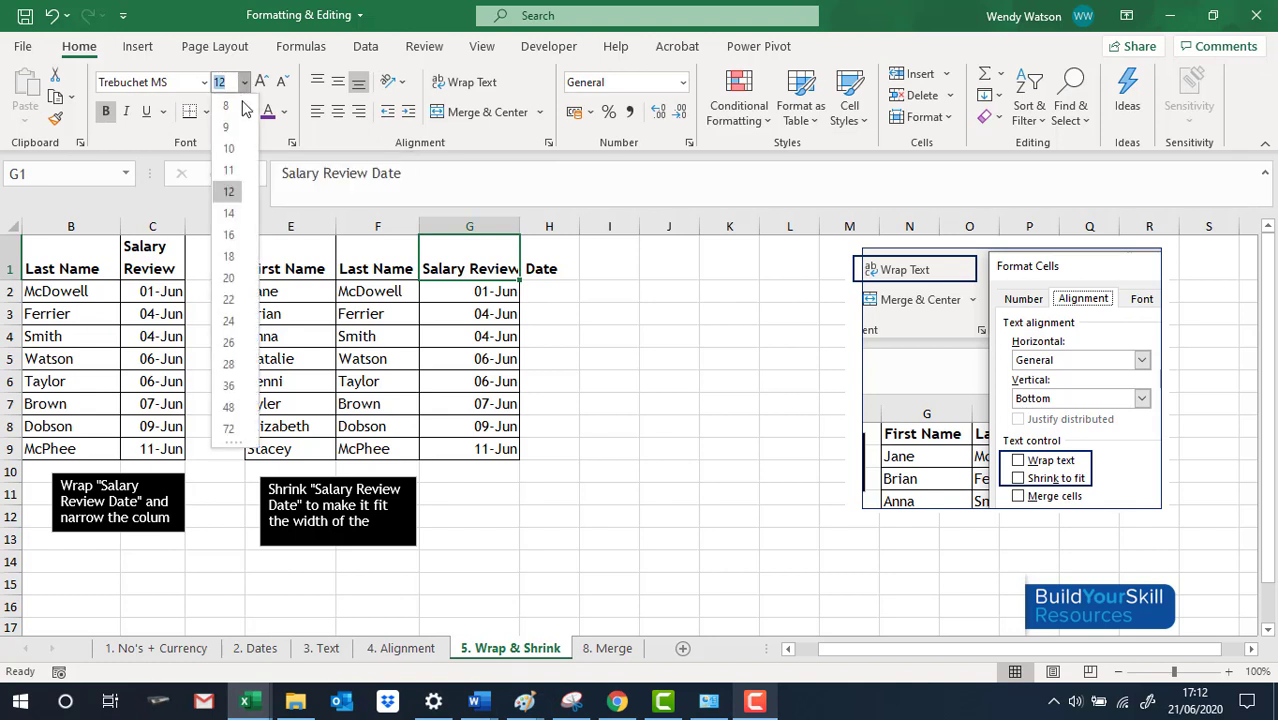
{"action": "left_click", "coordinate": [226, 105]}
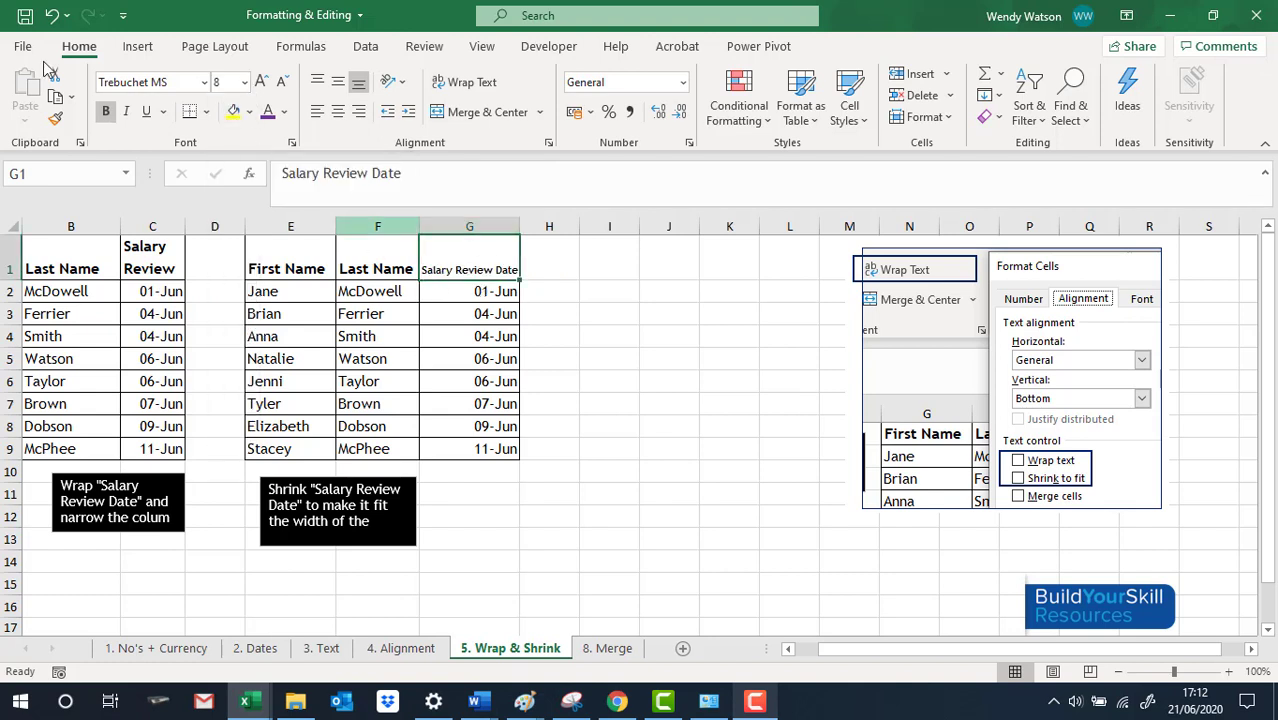
{"action": "left_click", "coordinate": [50, 20]}
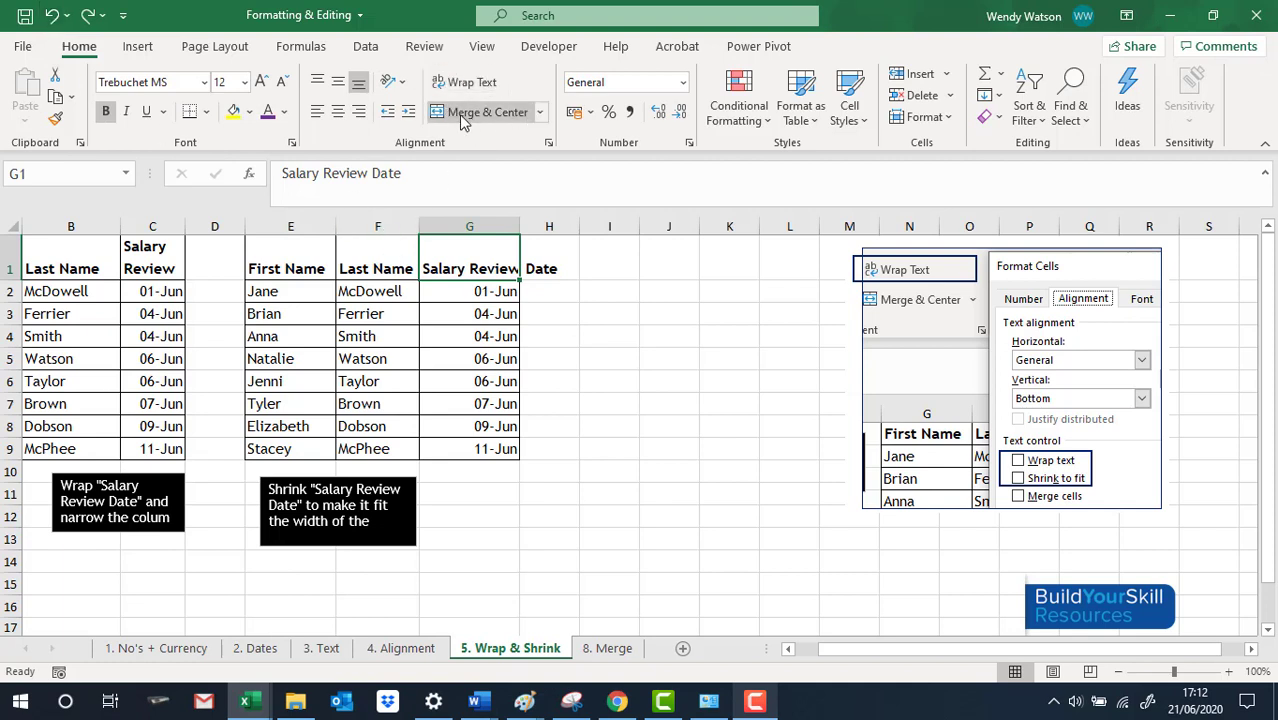
Apply Shrink to fit to the Salary Review Date heading in G1.
{"action": "left_click", "coordinate": [548, 143]}
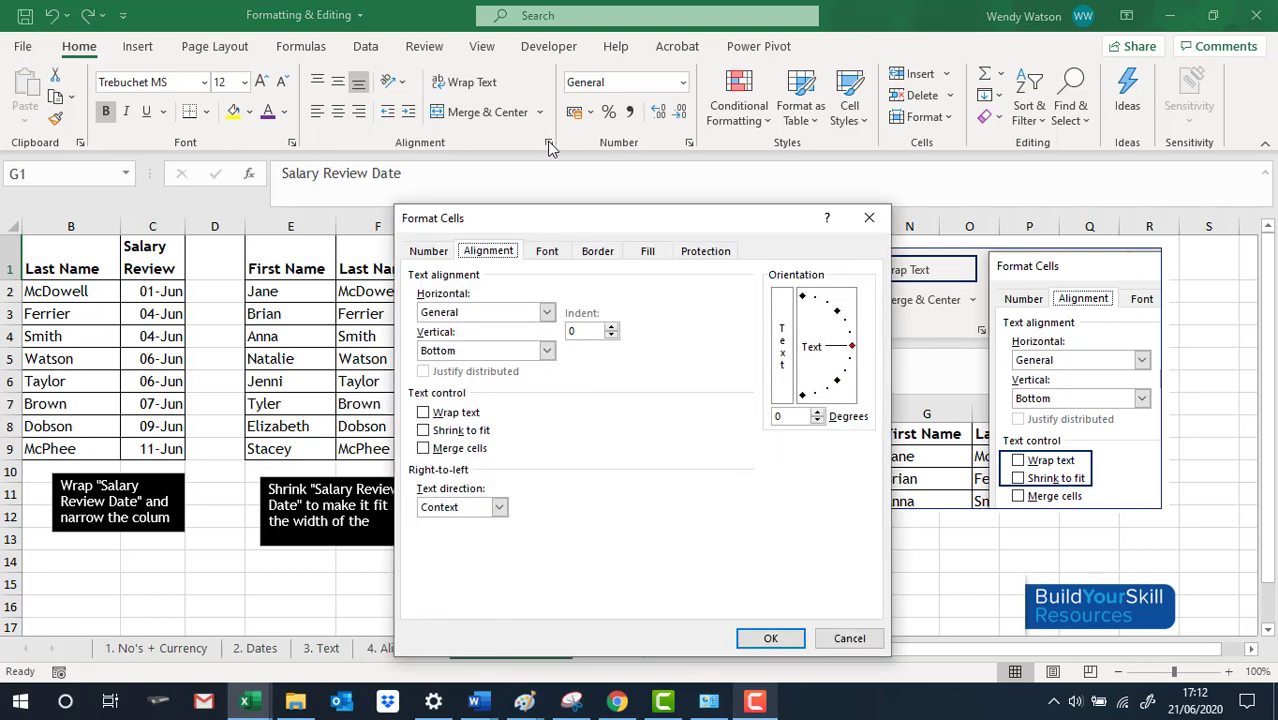
{"action": "left_click", "coordinate": [423, 431]}
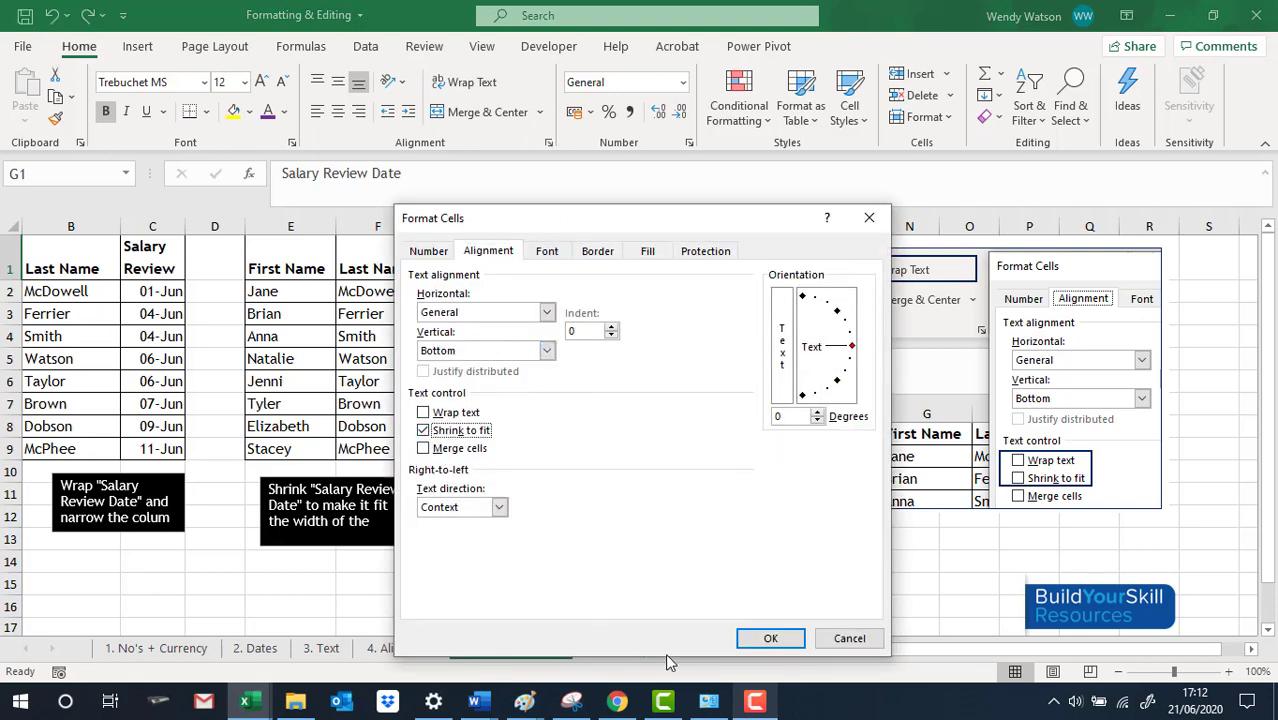
{"action": "left_click", "coordinate": [762, 640]}
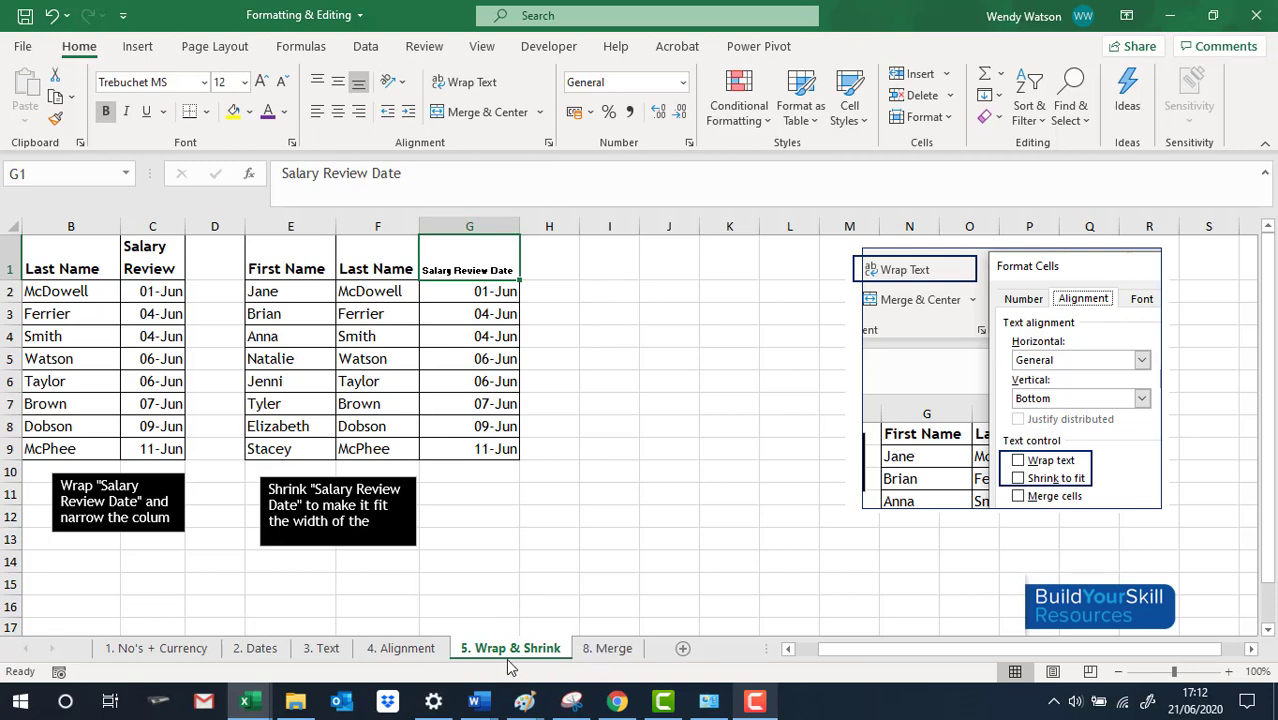
On the 8. Merge sheet, merge and centre the Sales heading across A1:D1.
{"action": "left_click", "coordinate": [608, 650]}
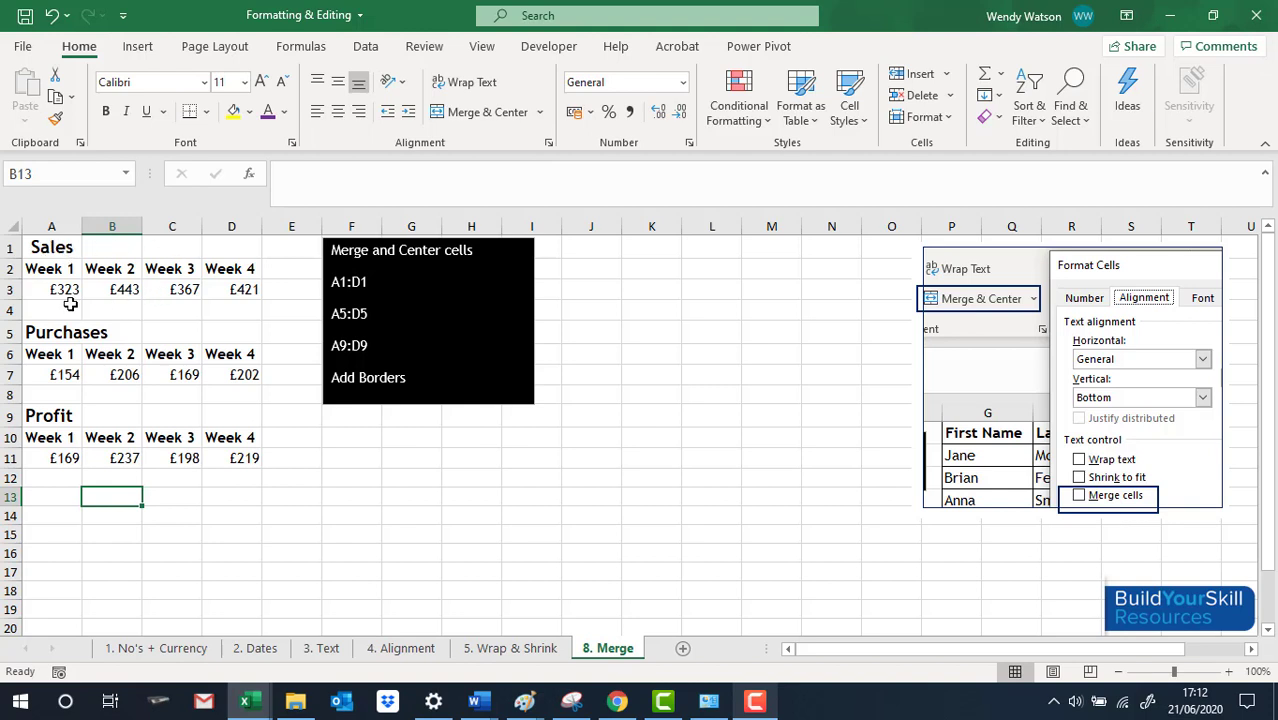
{"action": "left_click_drag", "start_coordinate": [50, 250], "coordinate": [228, 244]}
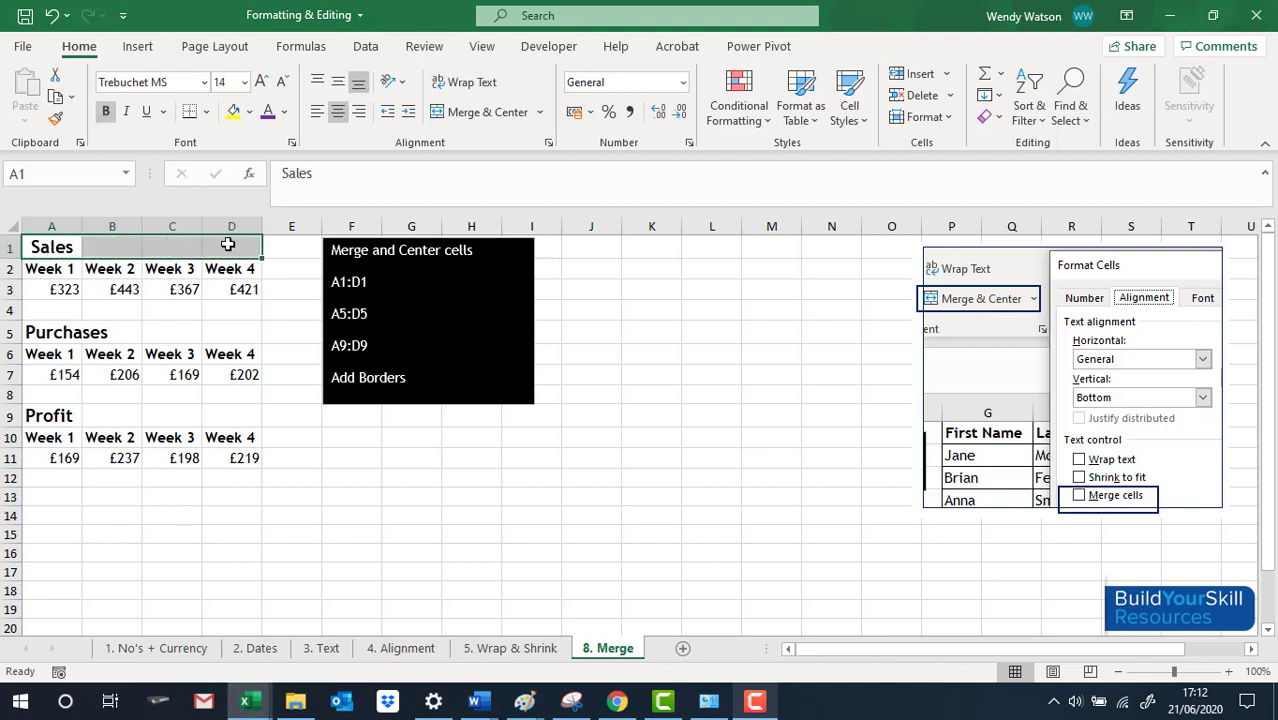
{"action": "left_click", "coordinate": [463, 116]}
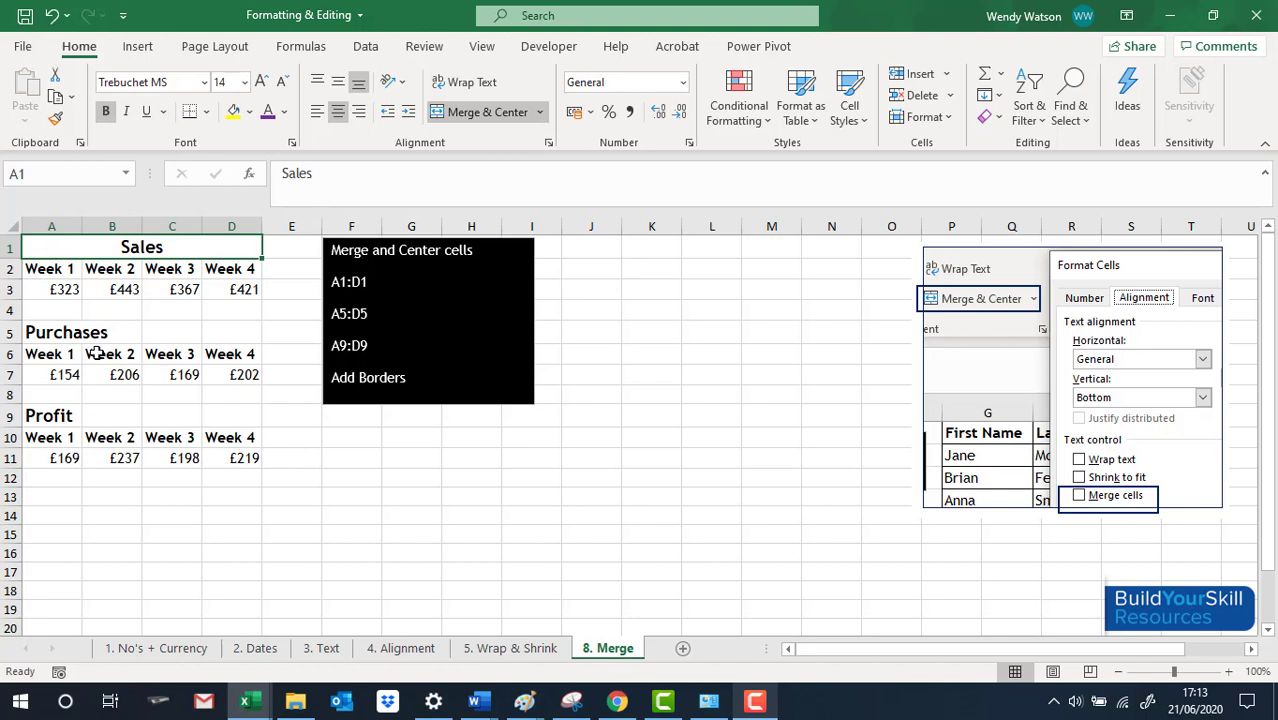
Merge A5:D5 with the Merge cells option in Format Cells and centre the Purchases heading.
{"action": "left_click_drag", "start_coordinate": [70, 334], "coordinate": [217, 333]}
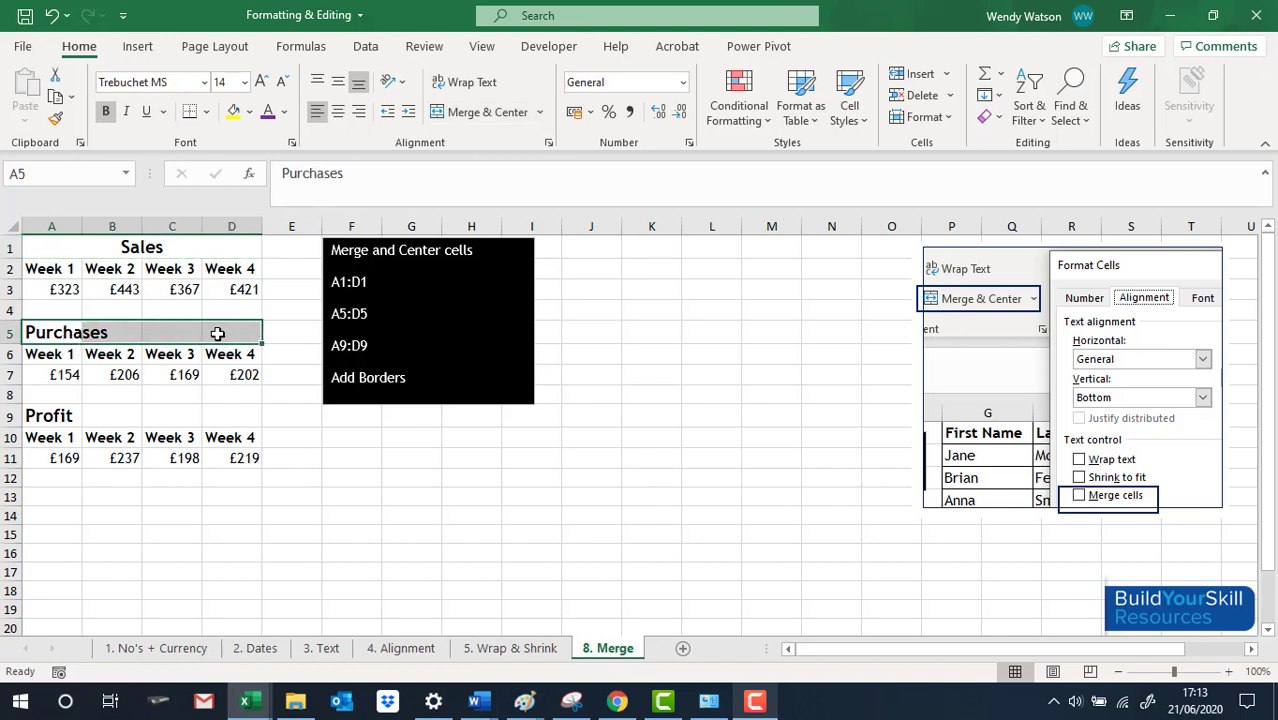
{"action": "left_click", "coordinate": [548, 143]}
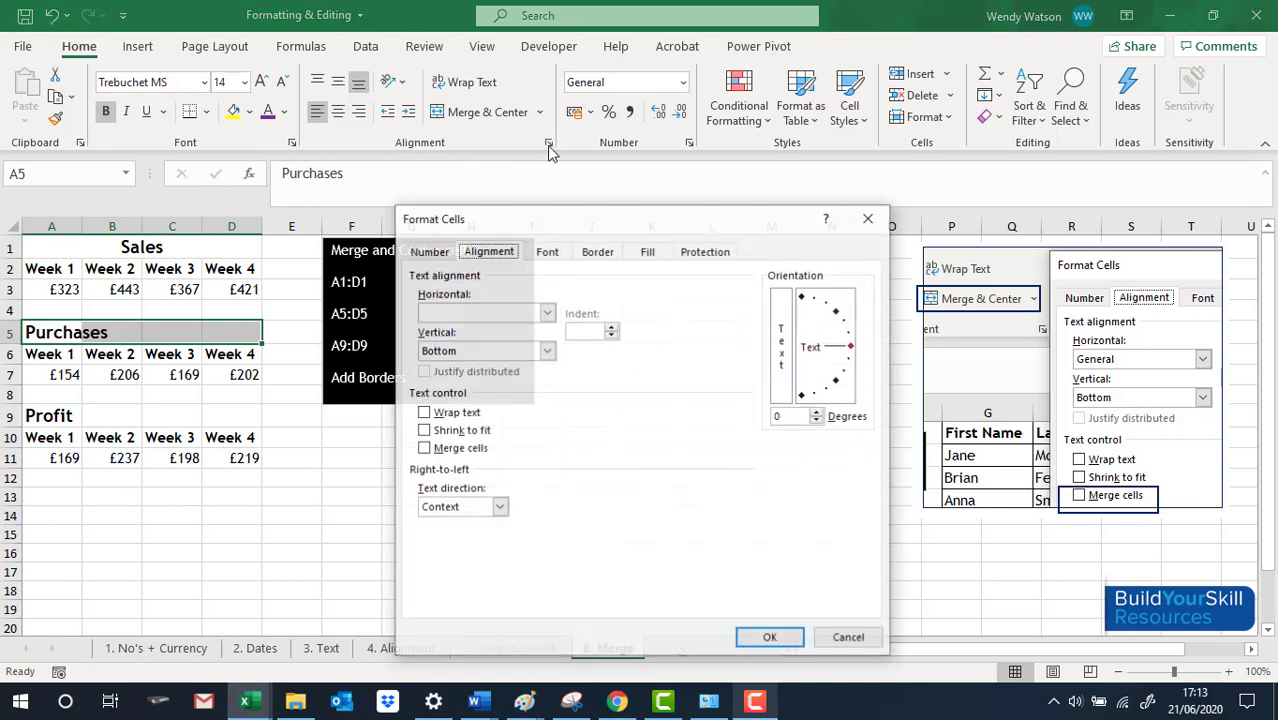
{"action": "left_click", "coordinate": [425, 449]}
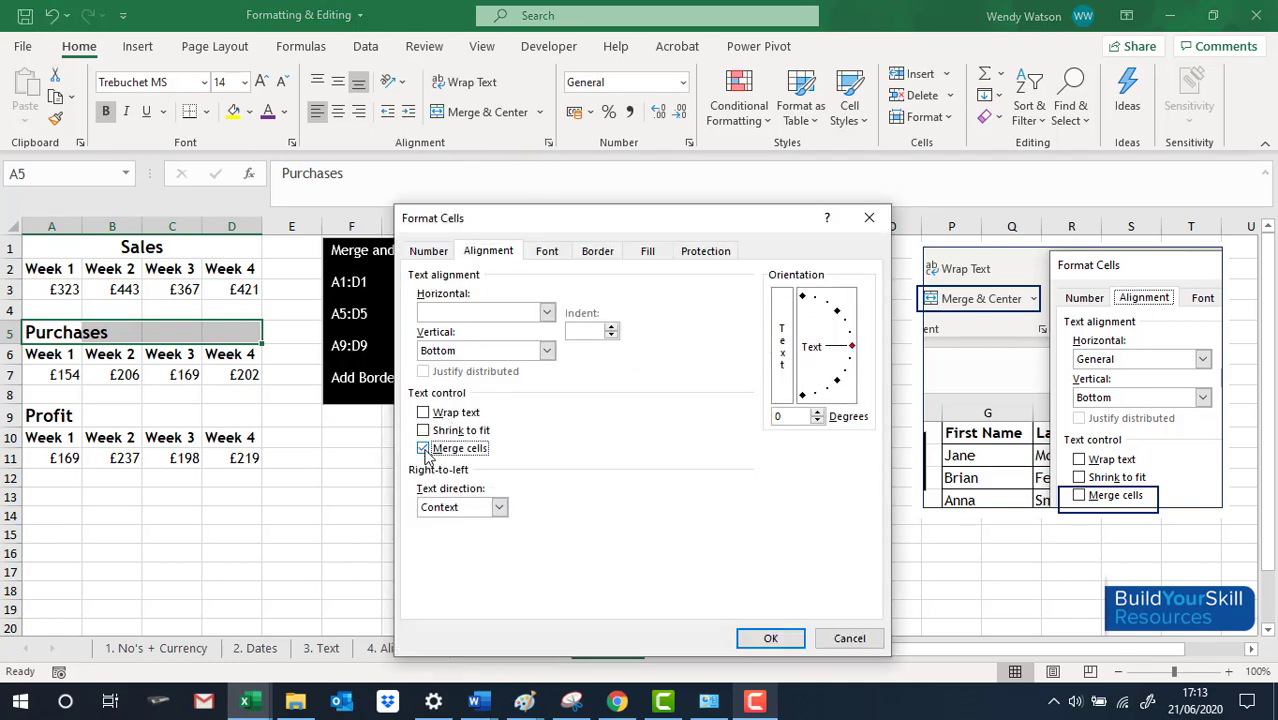
{"action": "left_click", "coordinate": [760, 643]}
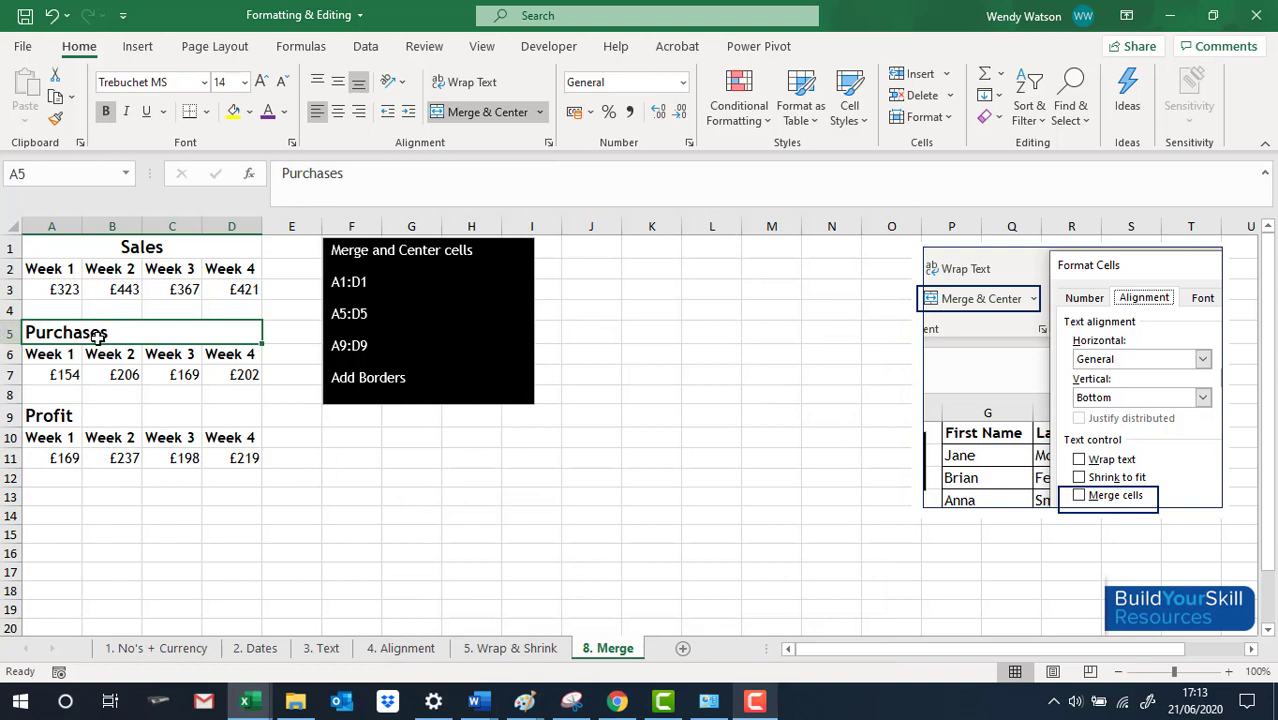
{"action": "left_click", "coordinate": [338, 111]}
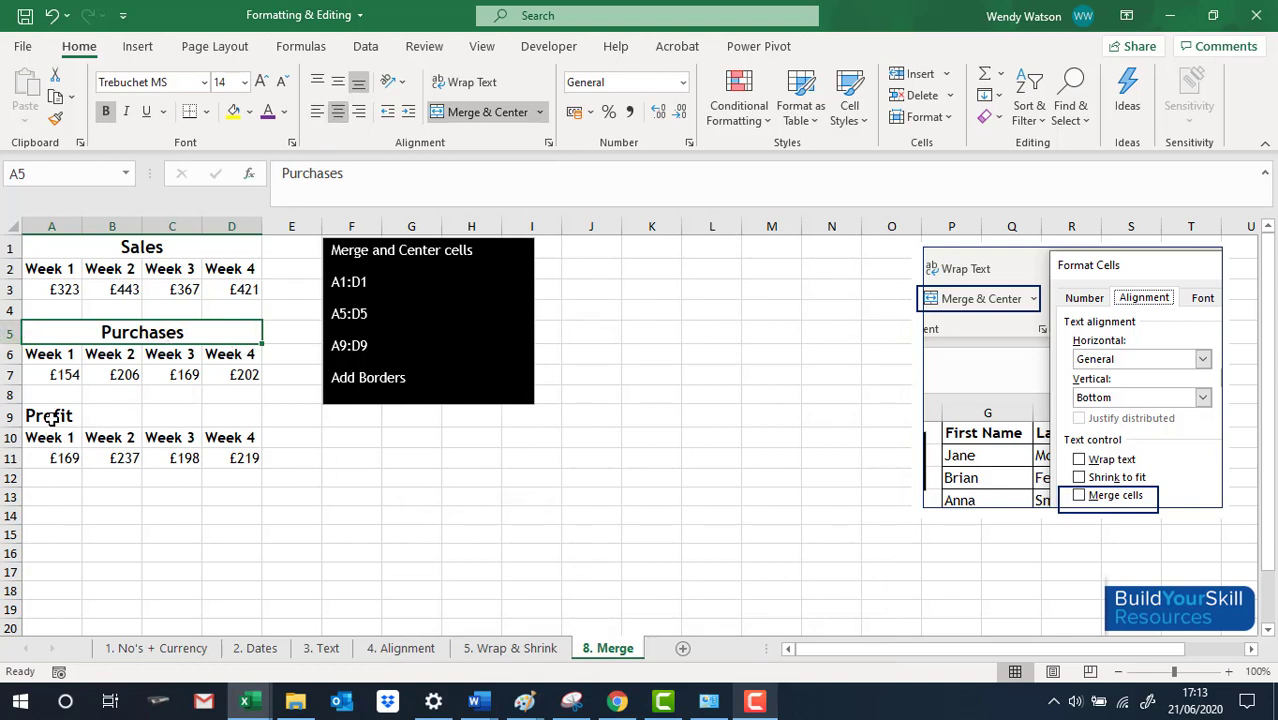
Merge and centre the Profit heading across A9:D9.
{"action": "left_click_drag", "start_coordinate": [50, 418], "coordinate": [222, 420]}
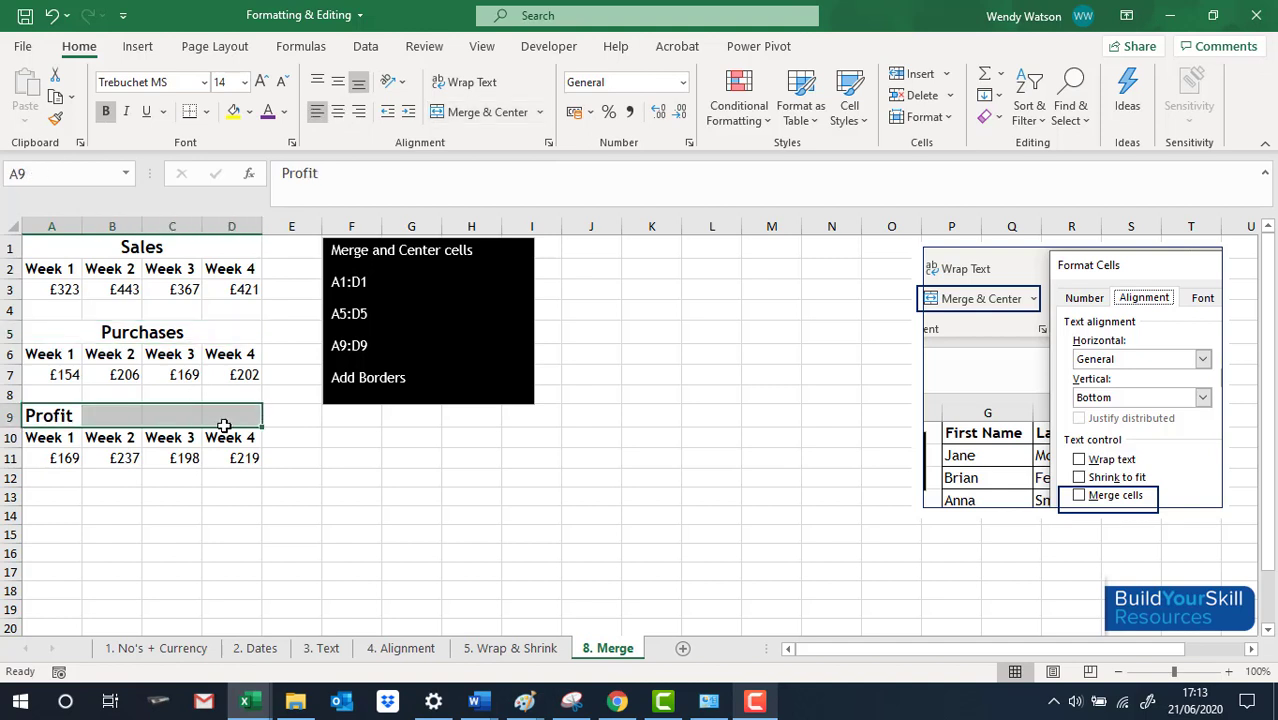
{"action": "left_click", "coordinate": [474, 118]}
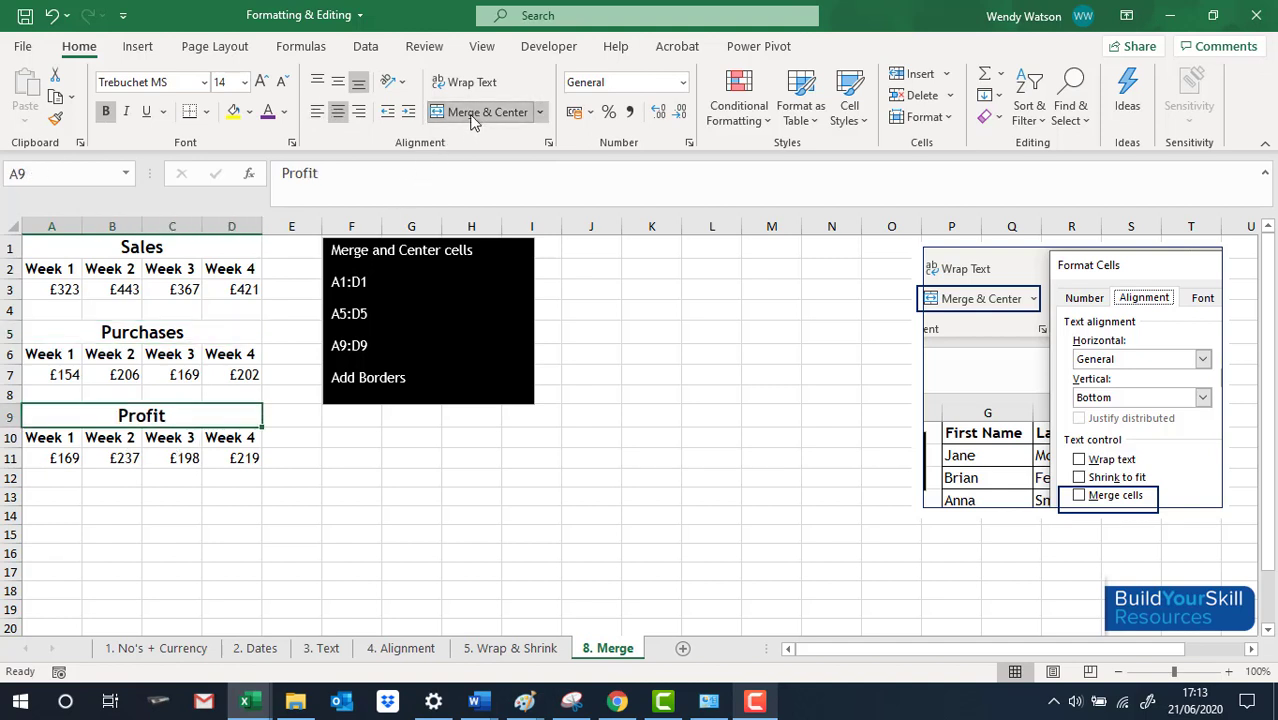
{"action": "left_click", "coordinate": [343, 534]}
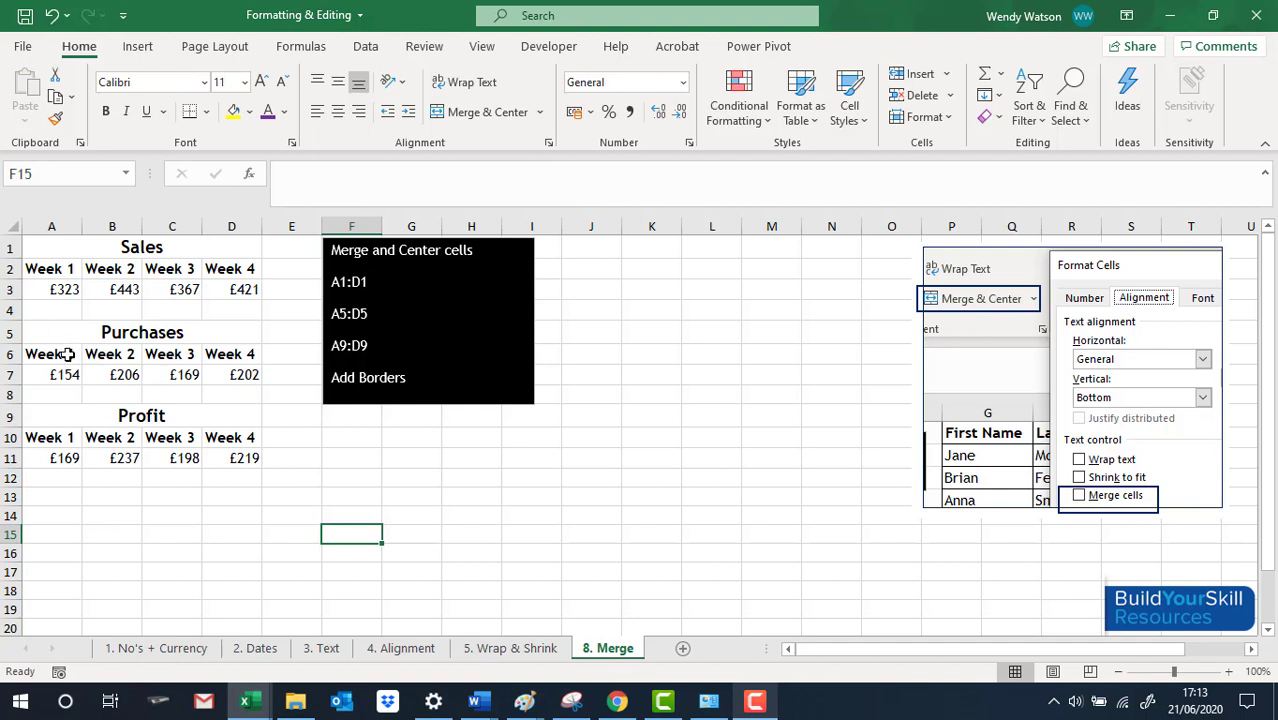
Apply All Borders to the Sales table in A1:D3.
{"action": "left_click", "coordinate": [64, 244]}
{"action": "left_click_drag", "start_coordinate": [64, 244], "coordinate": [207, 284]}
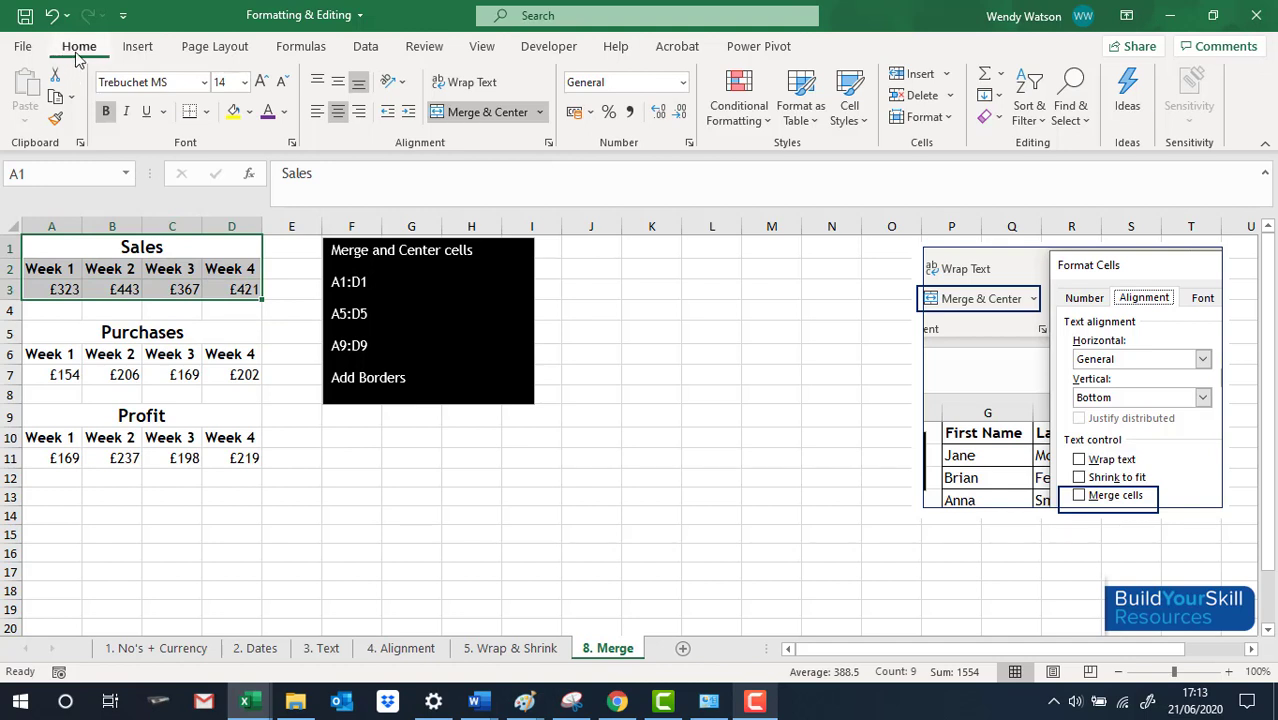
{"action": "left_click", "coordinate": [207, 113]}
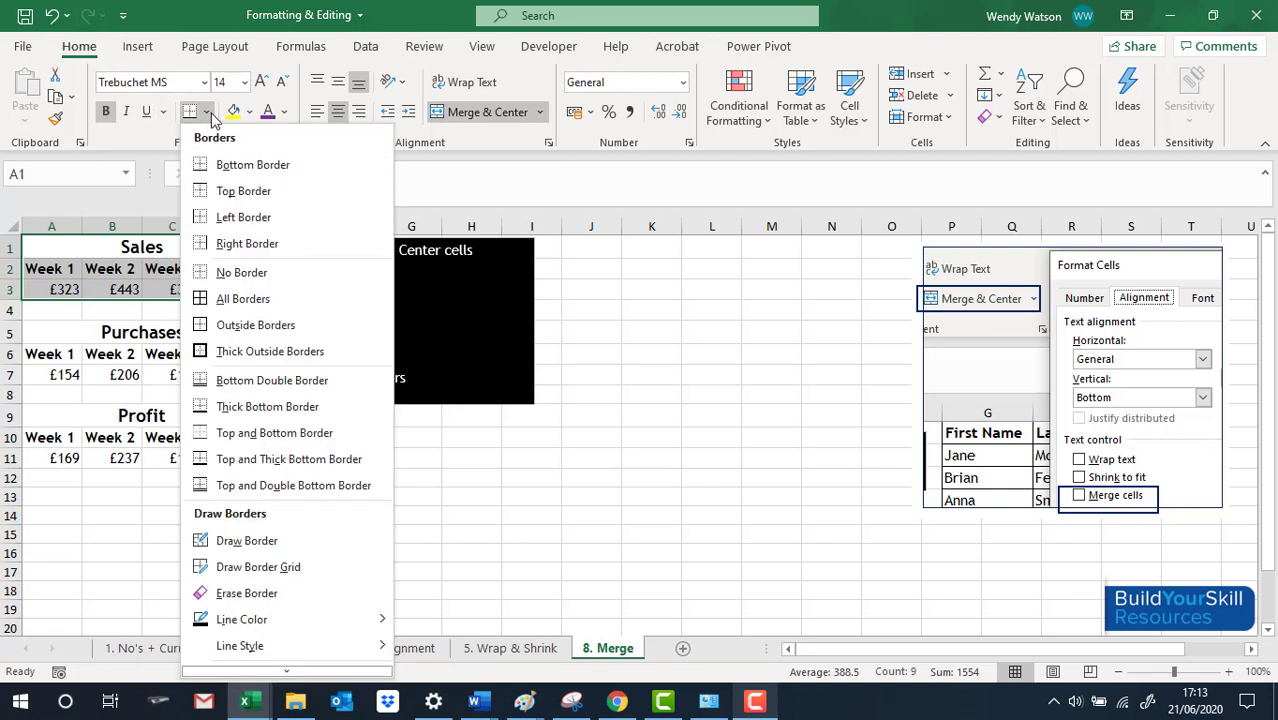
{"action": "left_click", "coordinate": [251, 298]}
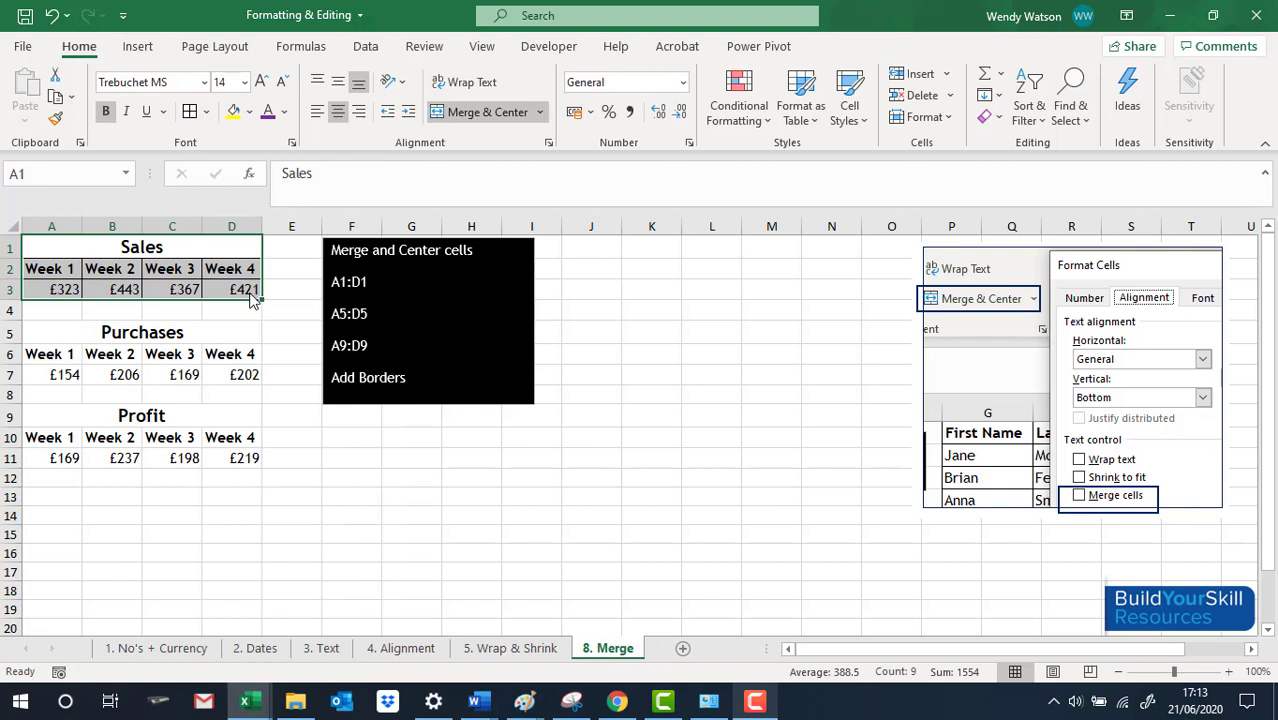
Choose a medium dashed line for the outer edges and inner horizontal borders of the Sales table in A1:D3.
{"action": "left_click", "coordinate": [207, 113]}
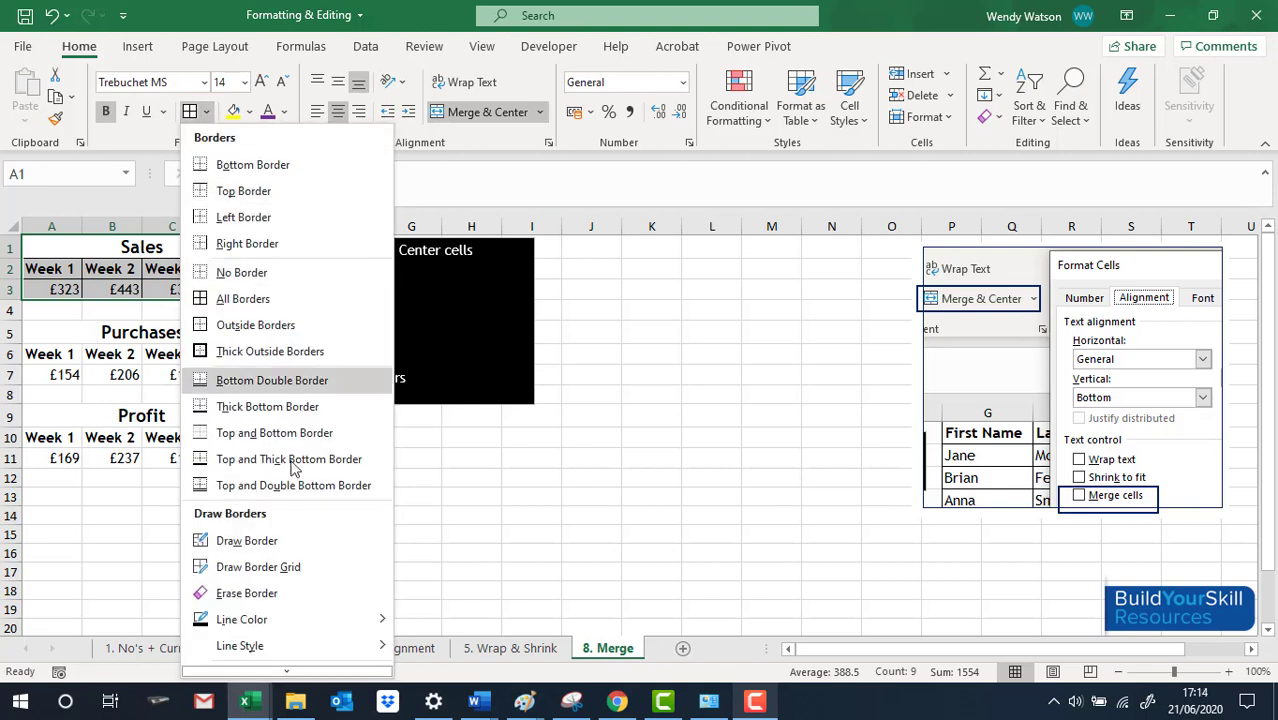
{"action": "mouse_move", "coordinate": [254, 658]}
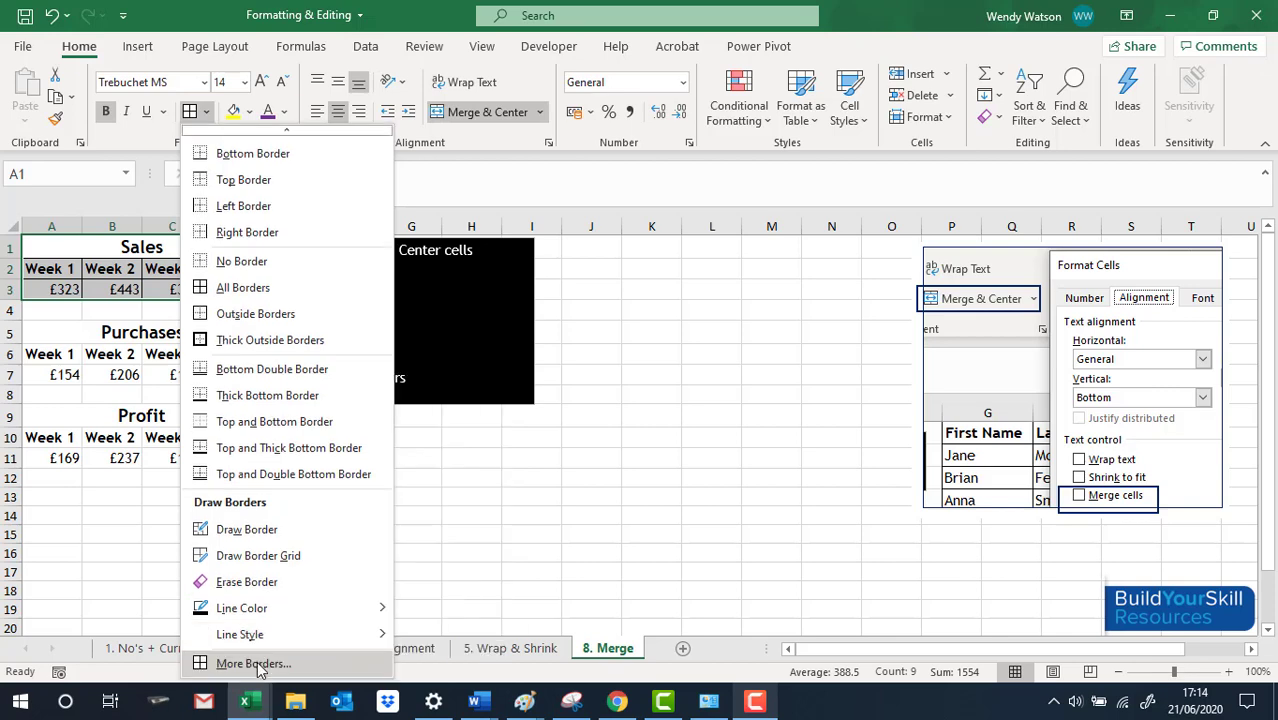
{"action": "left_click", "coordinate": [258, 667]}
{"action": "left_click_drag", "start_coordinate": [550, 221], "coordinate": [711, 165]}
{"action": "left_click", "coordinate": [664, 300]}
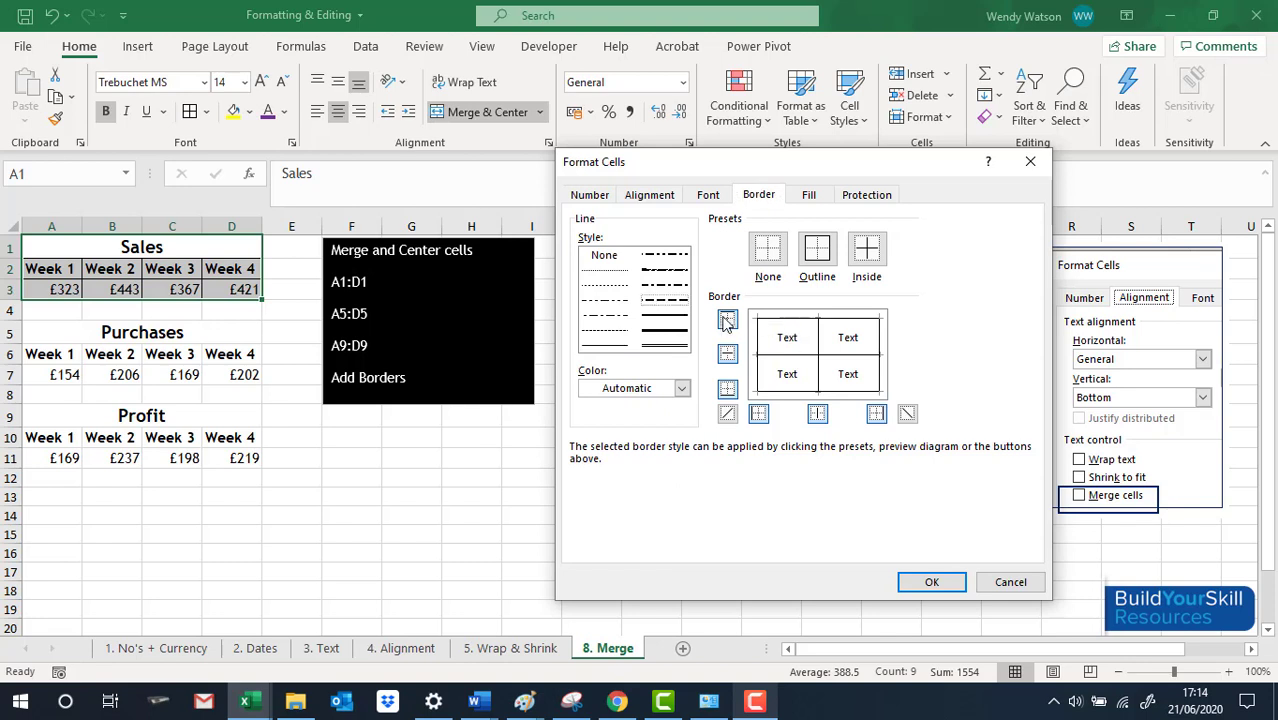
{"action": "left_click", "coordinate": [806, 320]}
{"action": "left_click", "coordinate": [797, 356]}
{"action": "left_click", "coordinate": [758, 356]}
{"action": "left_click", "coordinate": [786, 392]}
{"action": "left_click", "coordinate": [881, 354]}
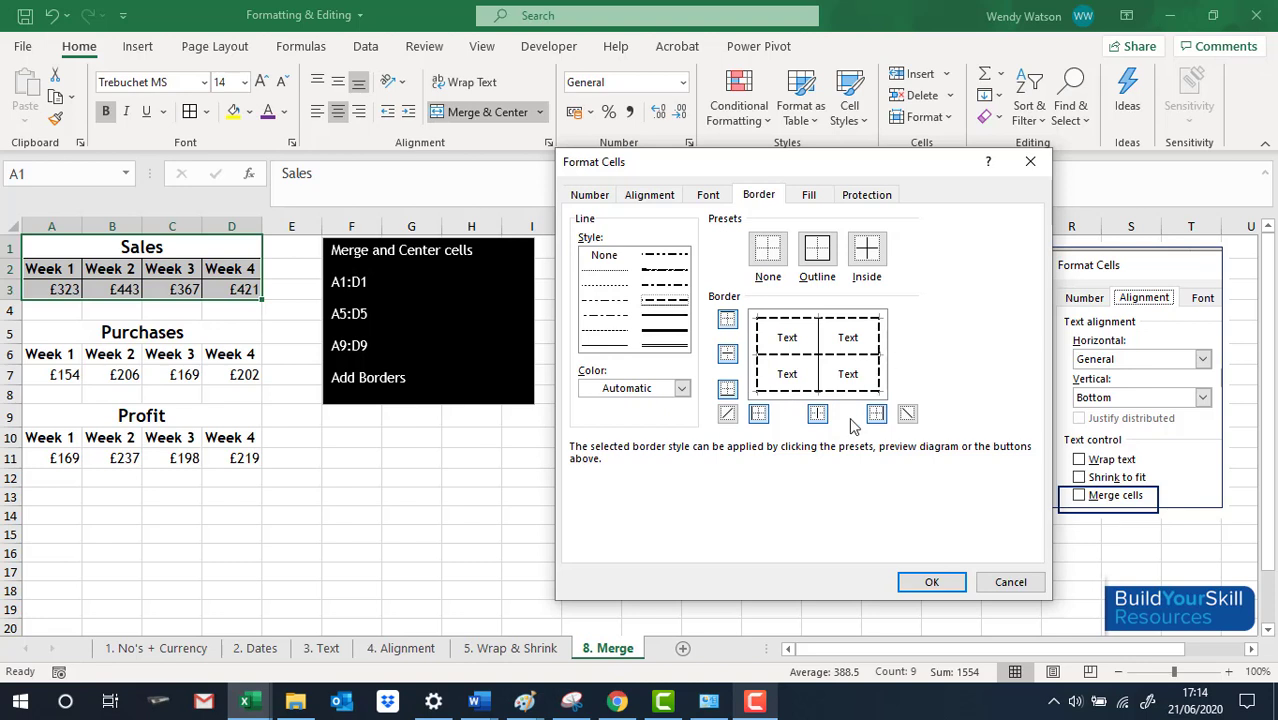
Review the Number, Alignment, Font, Border and Fill settings in Format Cells for the Sales table.
{"action": "left_click", "coordinate": [601, 195]}
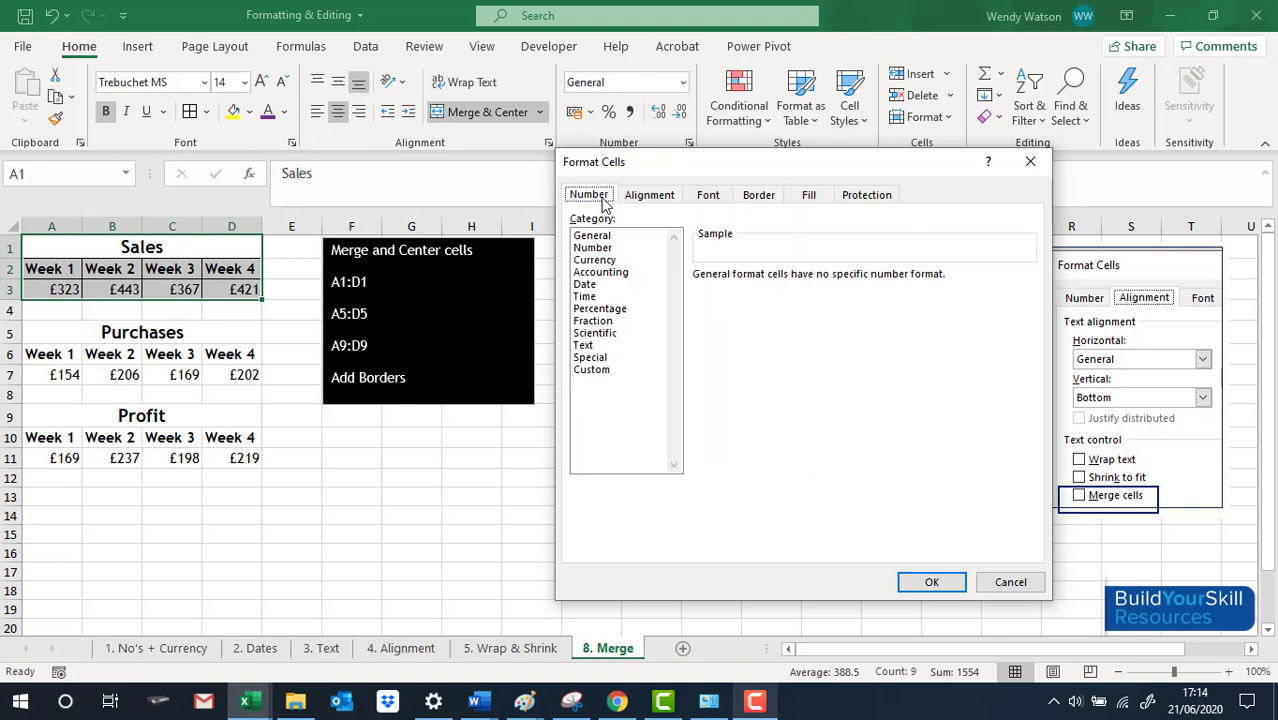
{"action": "left_click", "coordinate": [645, 197]}
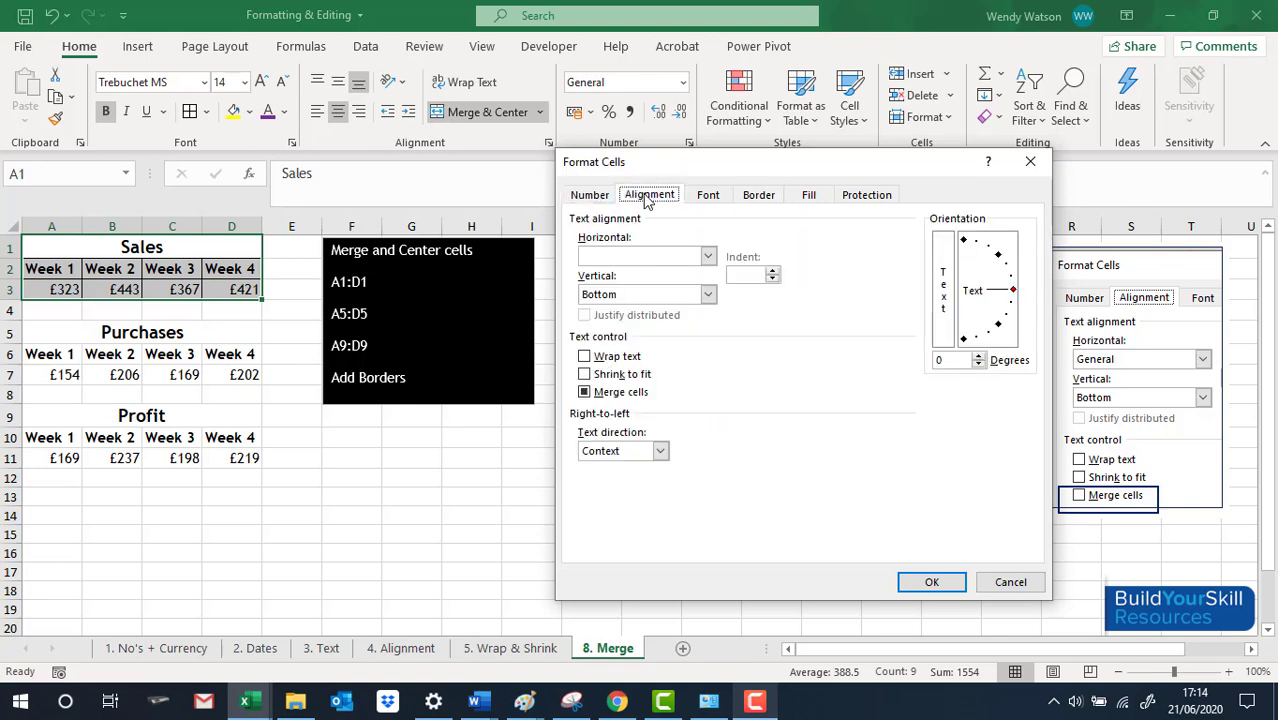
{"action": "left_click", "coordinate": [706, 196]}
{"action": "left_click", "coordinate": [762, 199]}
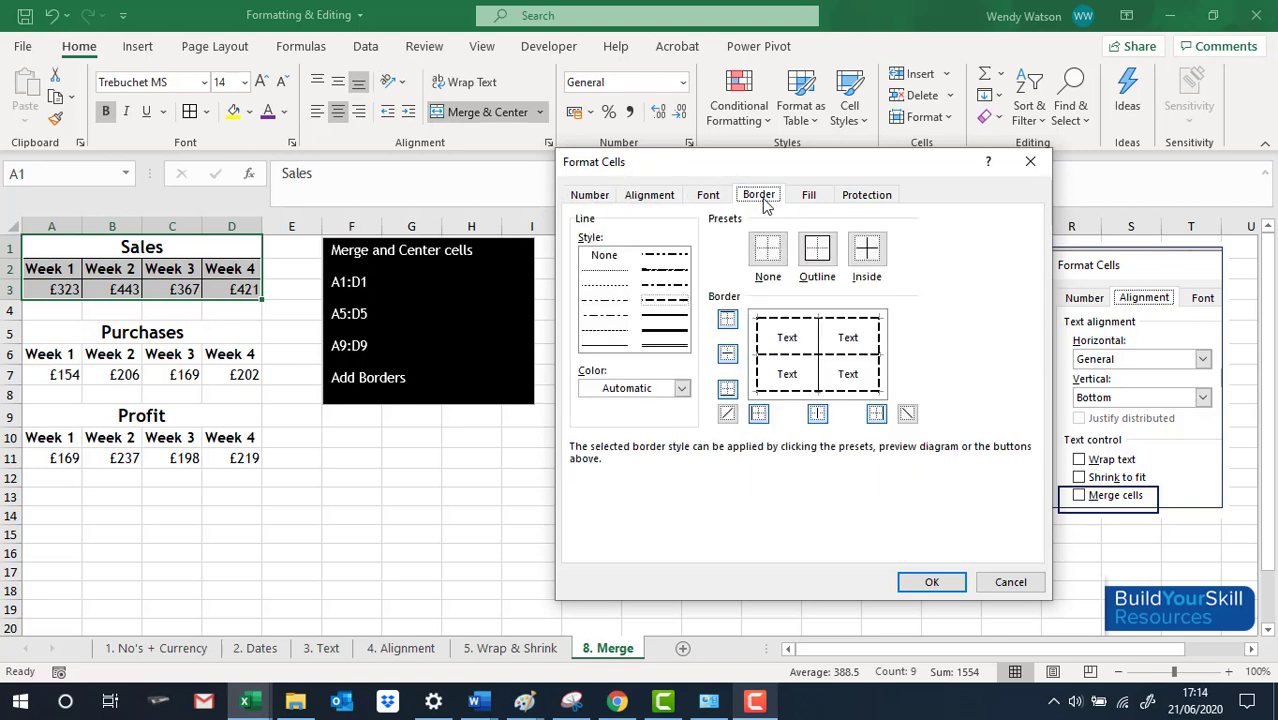
{"action": "left_click", "coordinate": [806, 197]}
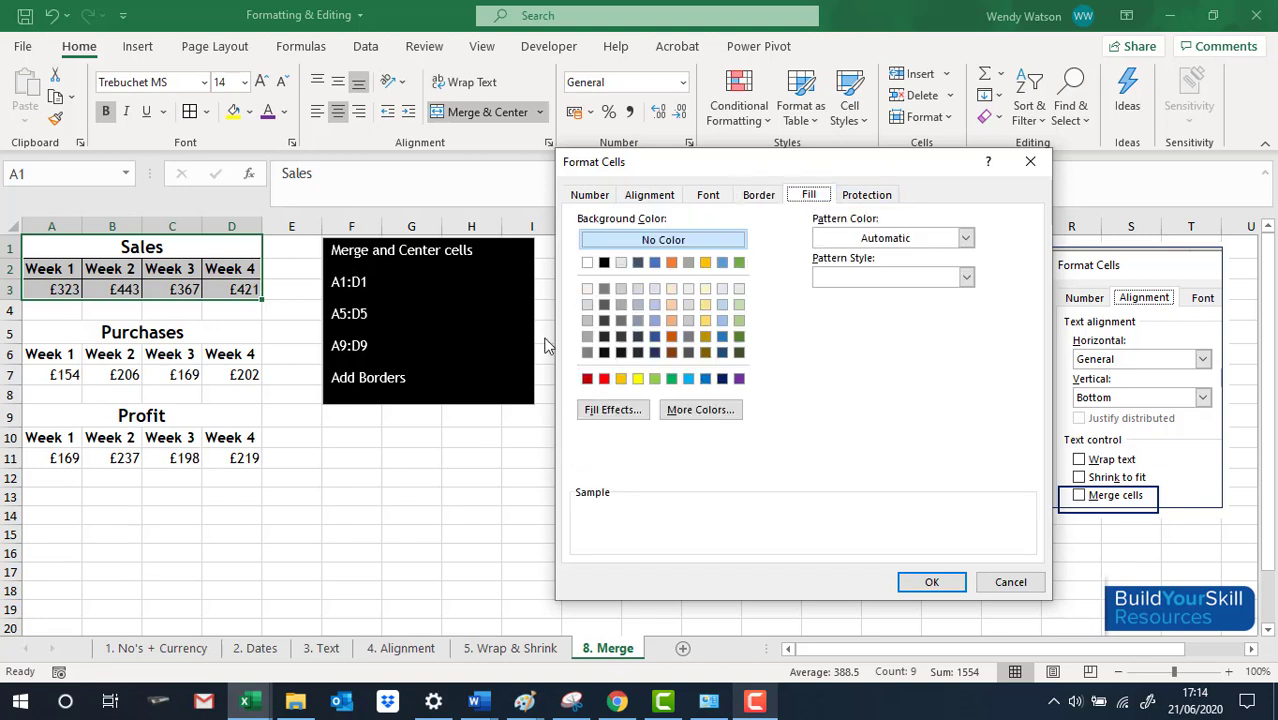